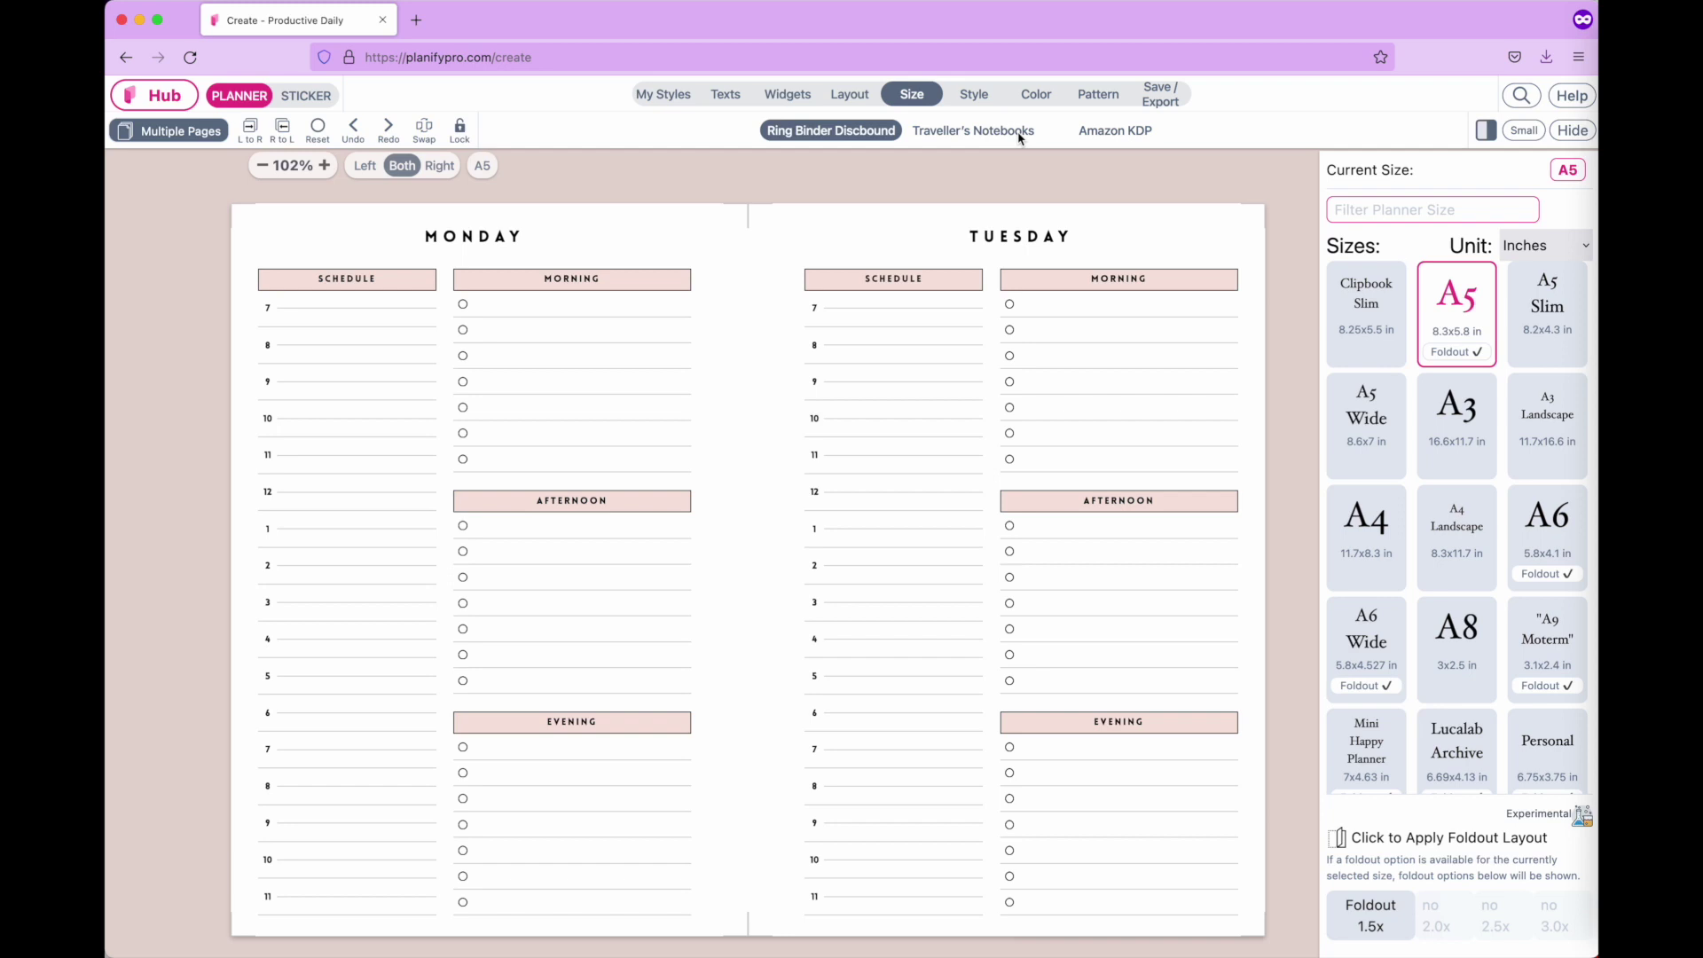
Step through Planify Pro's Amazon KDP and Ring Binder Discbound sizes, ending on Traveller's Notebooks.
scroll(976, 189, down, 1)
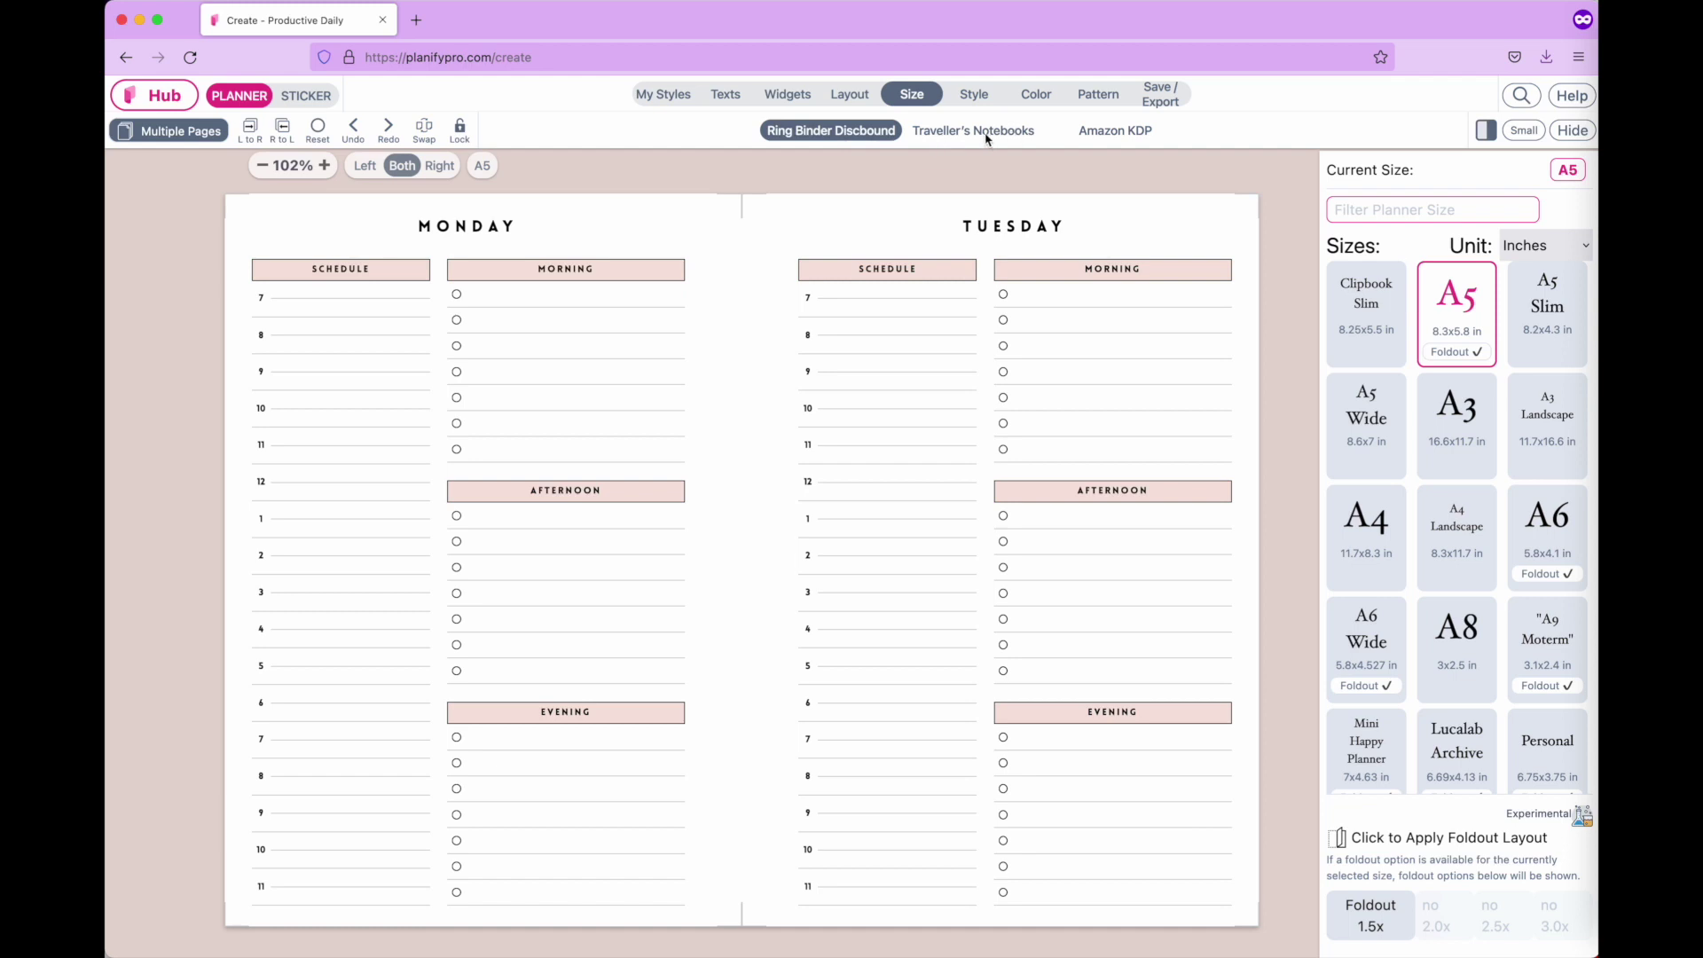
click(1120, 132)
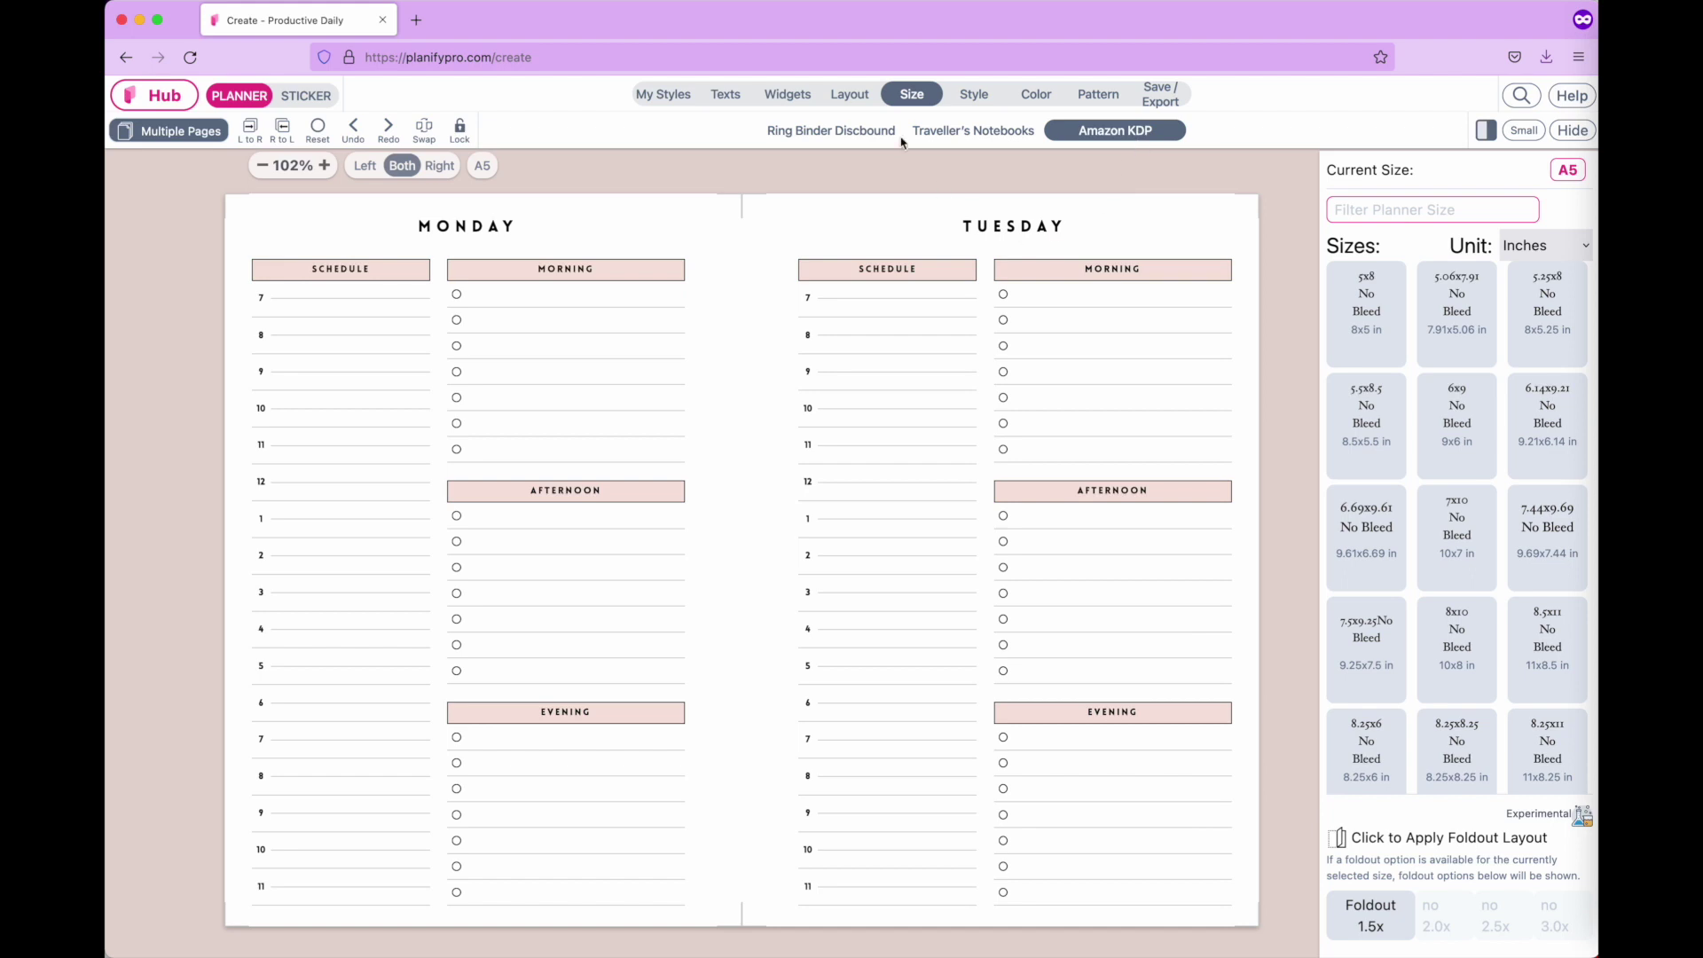
click(870, 133)
click(959, 133)
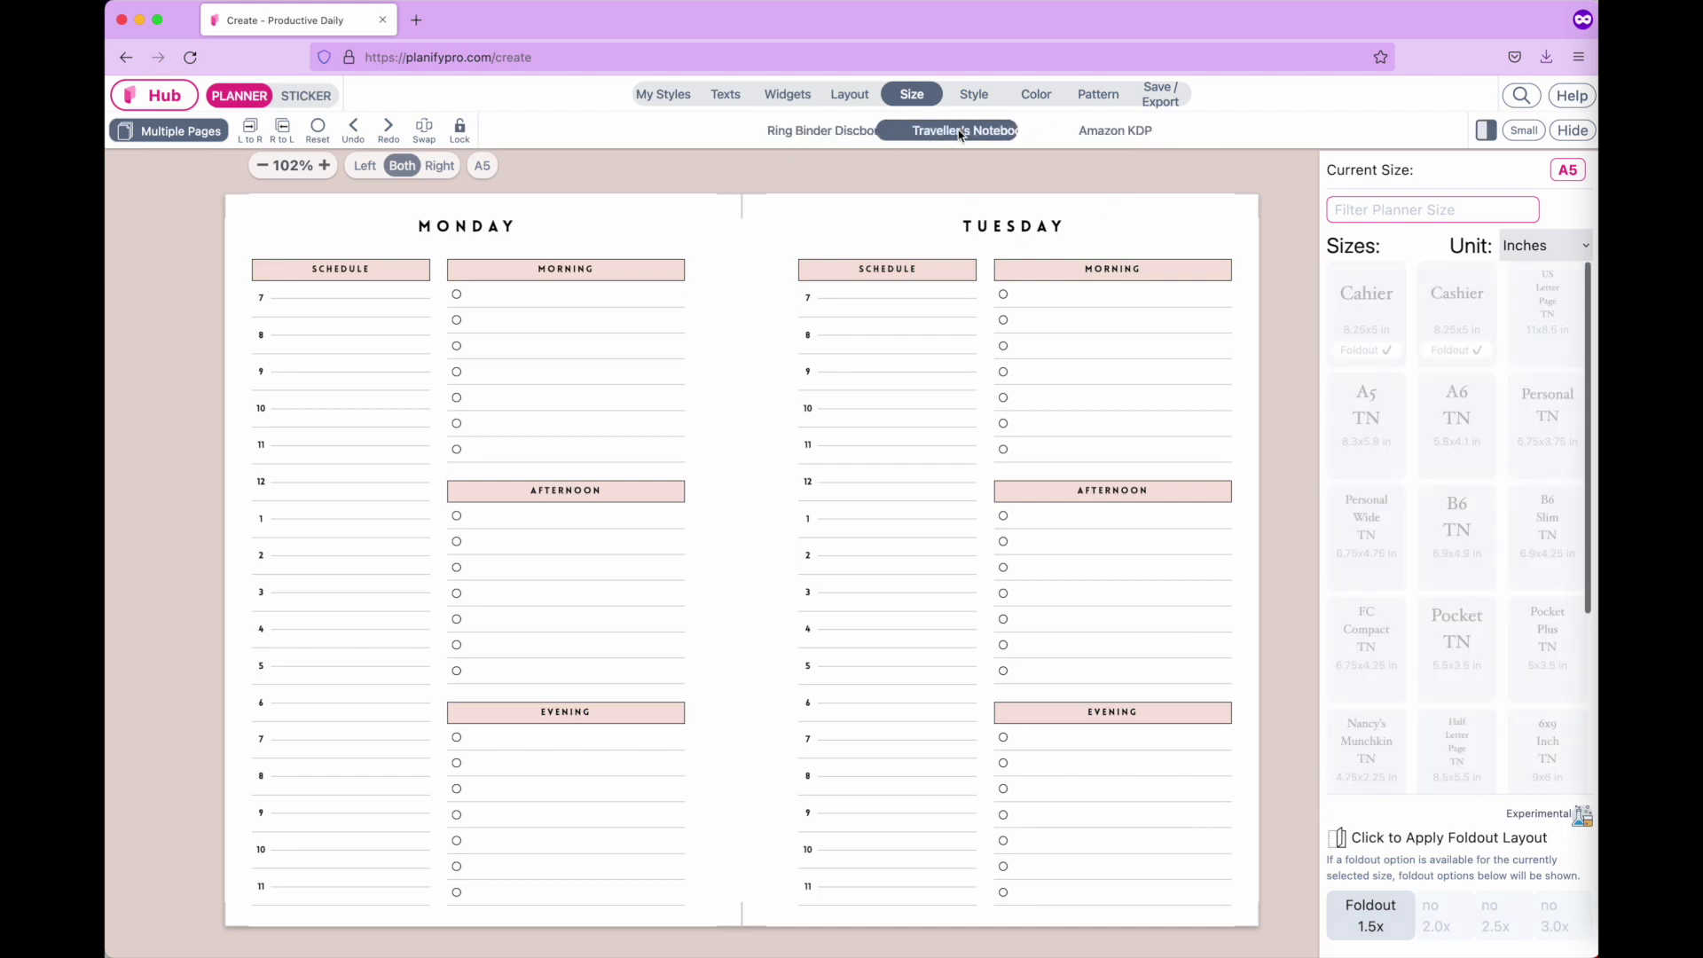
key(ctrl+Left)
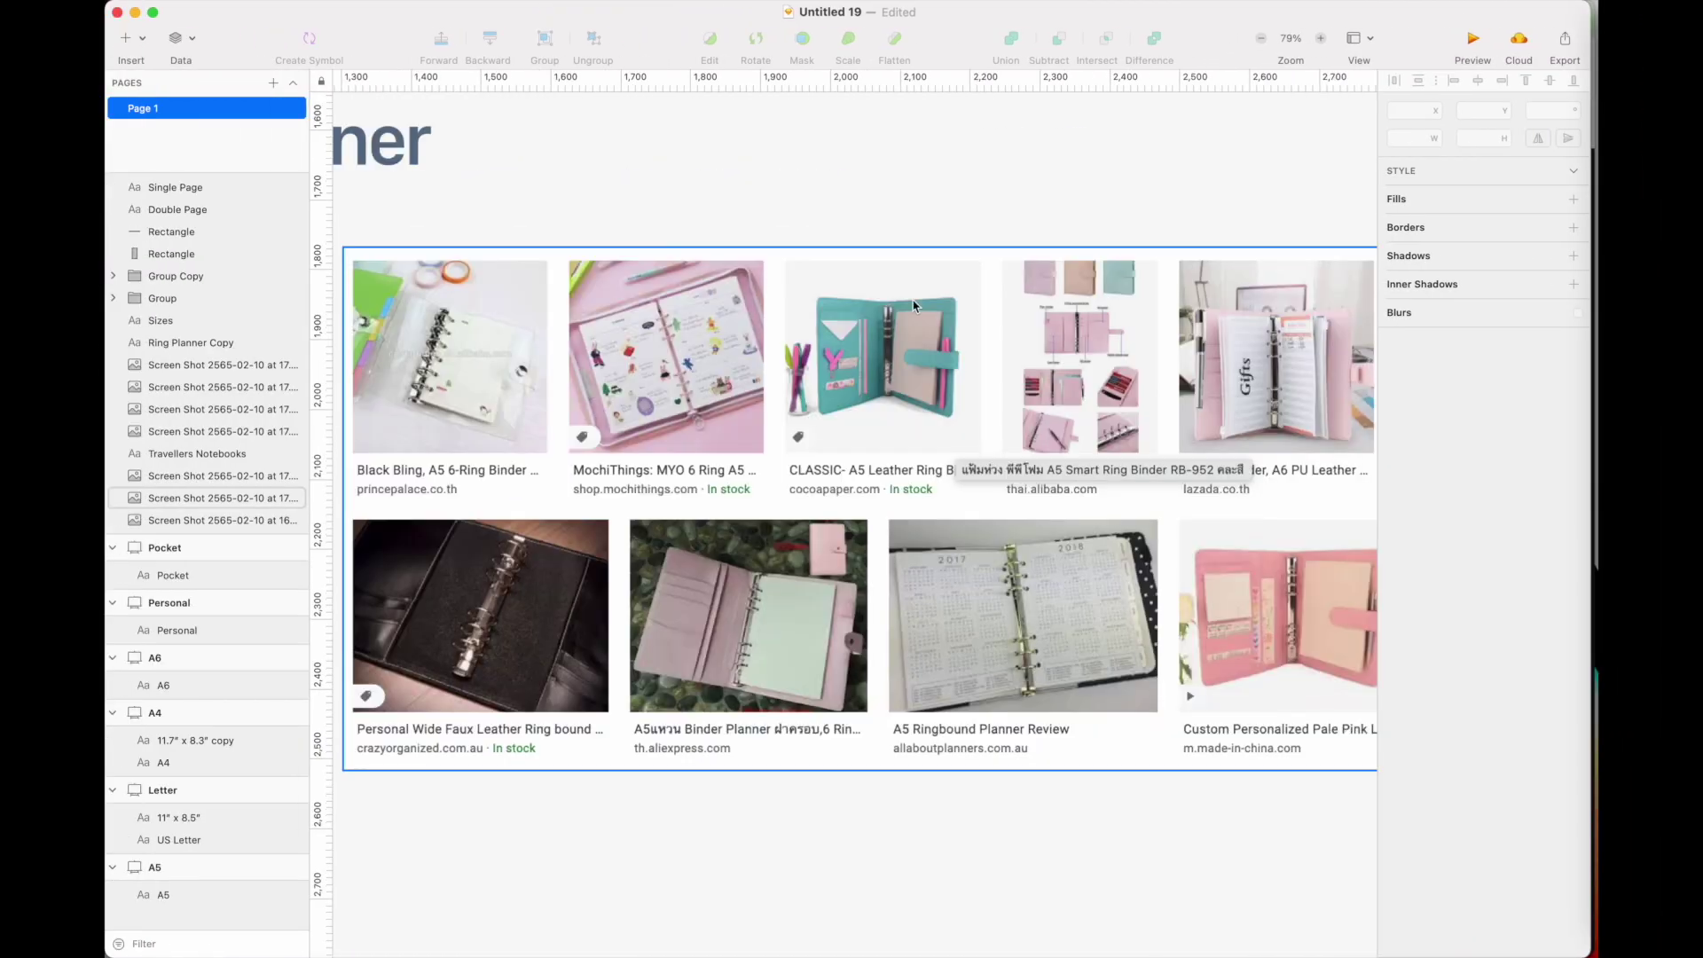
scroll(914, 306, right, 5)
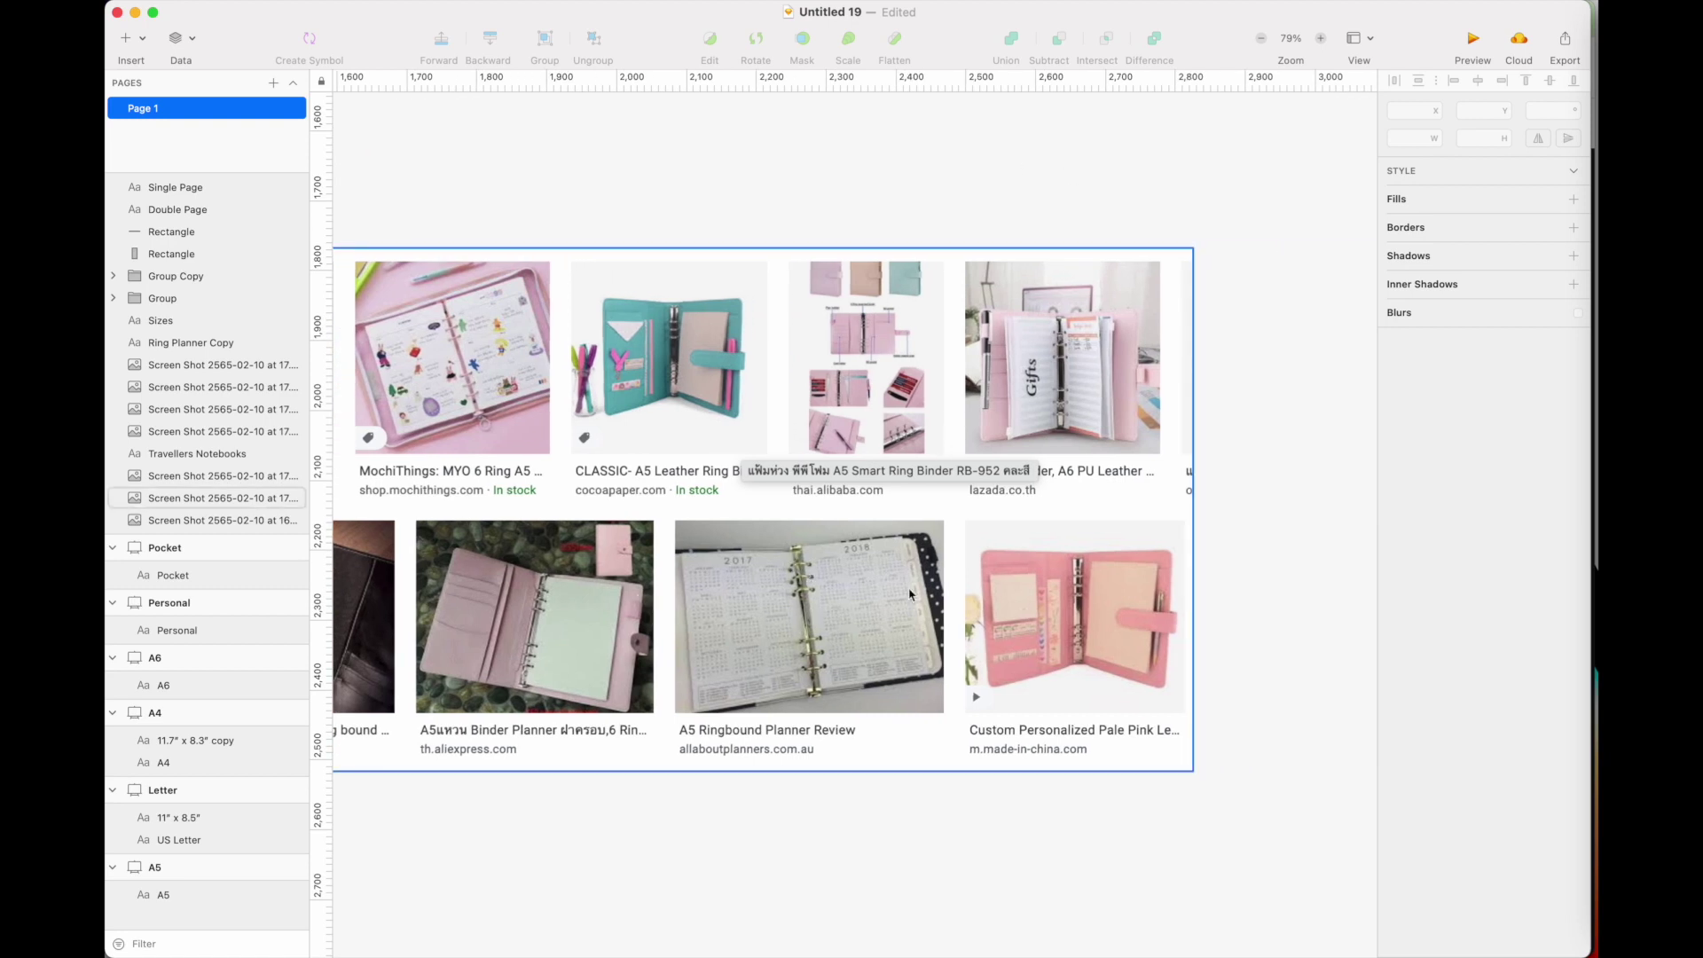
scroll(881, 641, left, 4)
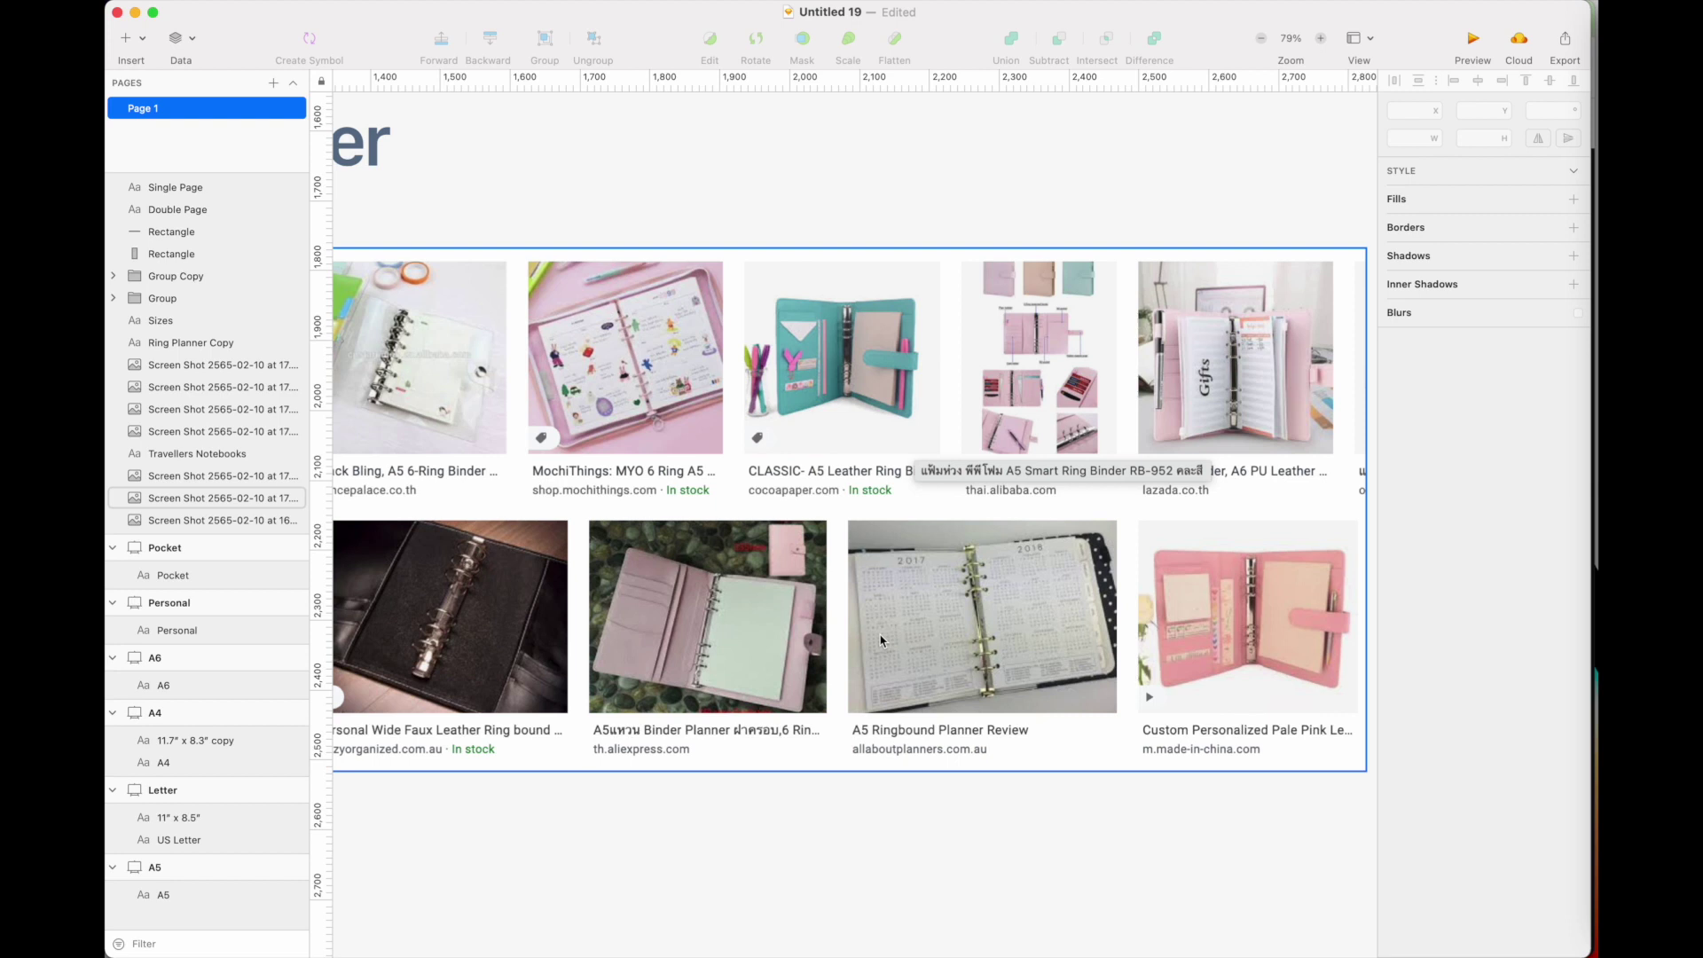
scroll(881, 640, down, 3)
scroll(881, 641, down, 5)
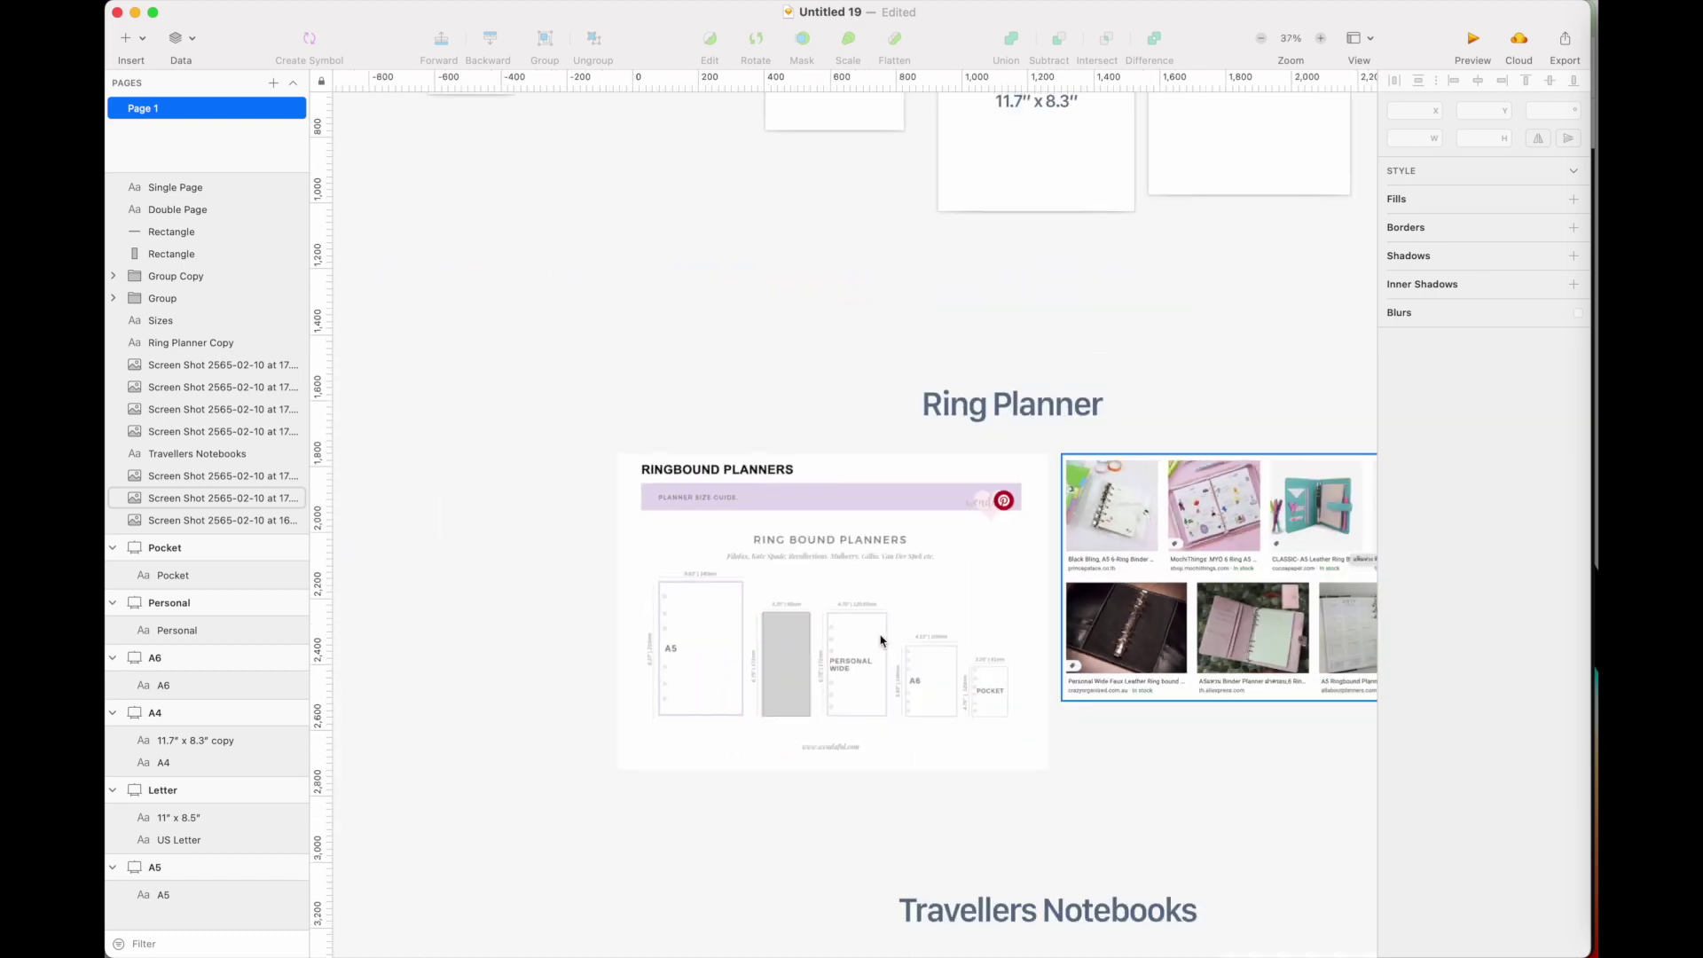
scroll(881, 640, up, 10)
scroll(880, 640, up, 5)
scroll(881, 641, right, 3)
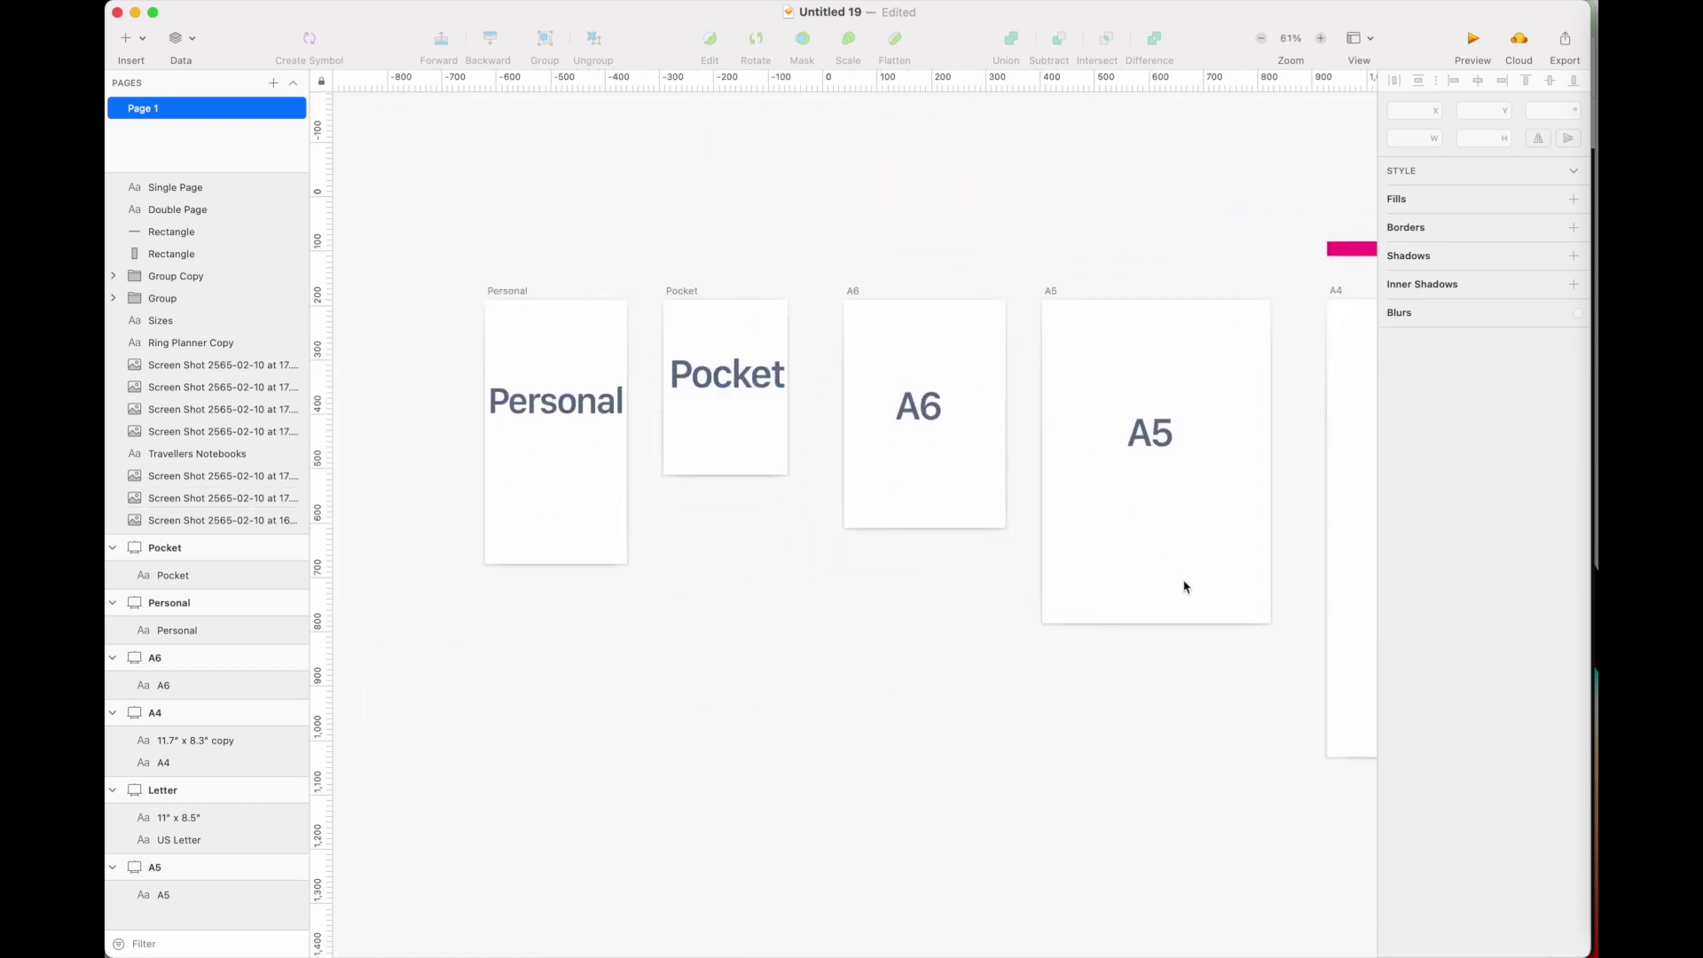
scroll(1185, 586, down, 3)
scroll(1184, 587, right, 5)
scroll(1152, 497, up, 3)
scroll(1151, 498, up, 3)
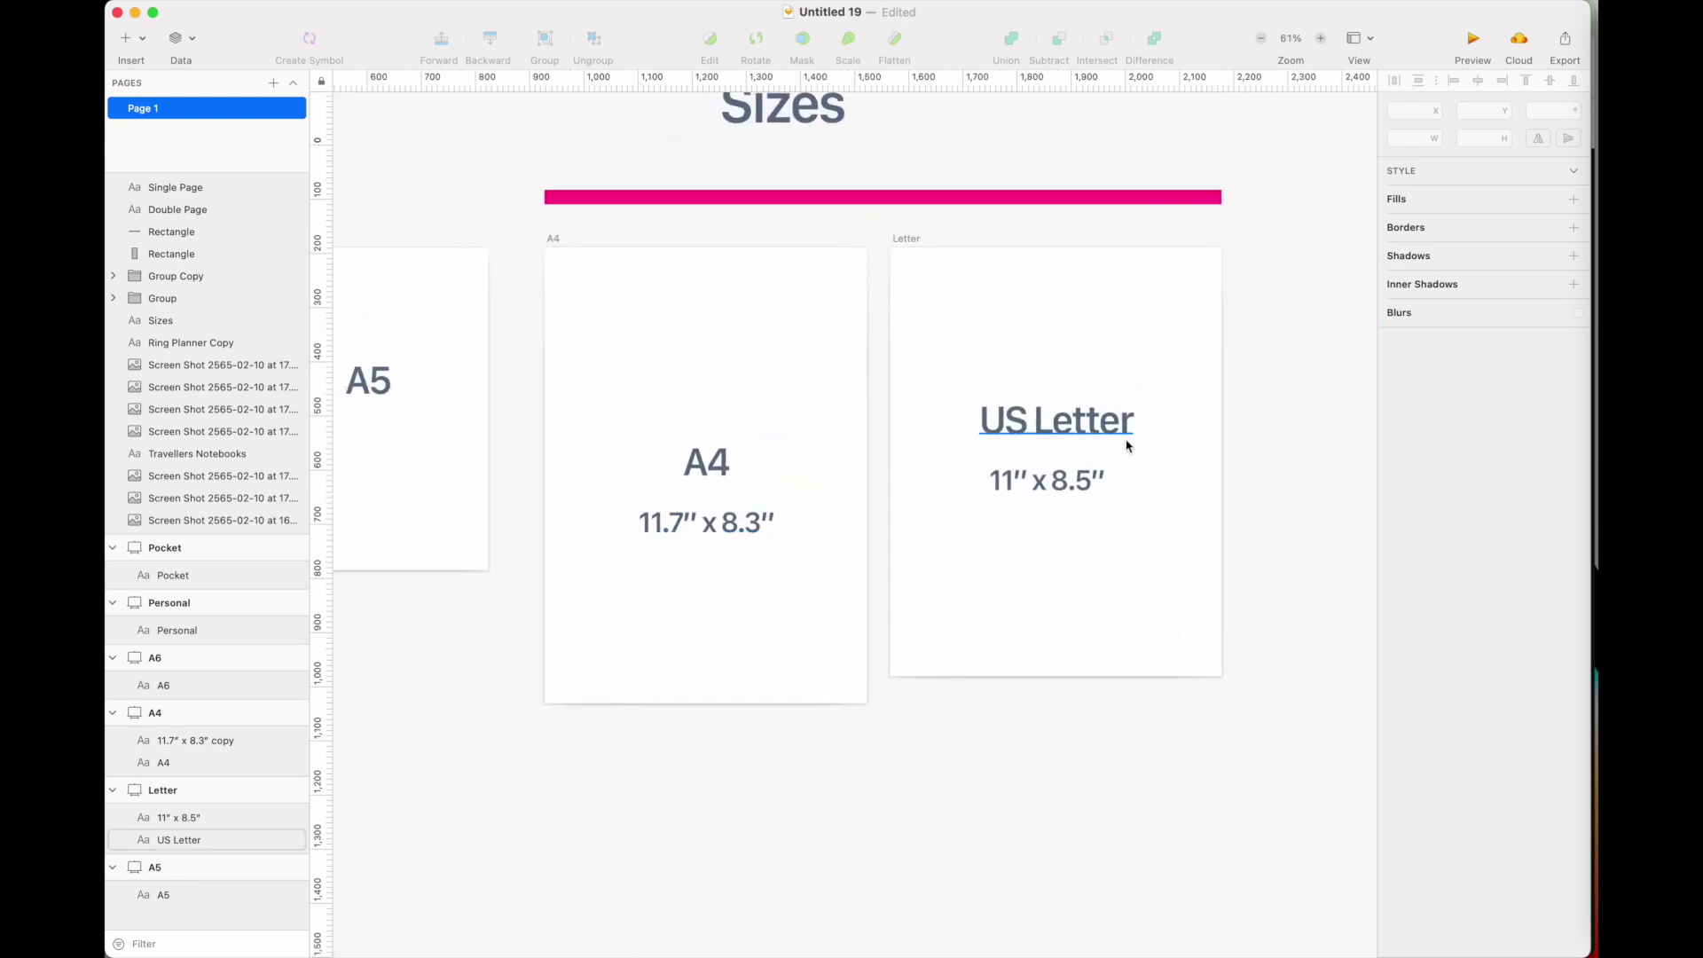
scroll(1126, 444, down, 3)
scroll(1125, 444, up, 4)
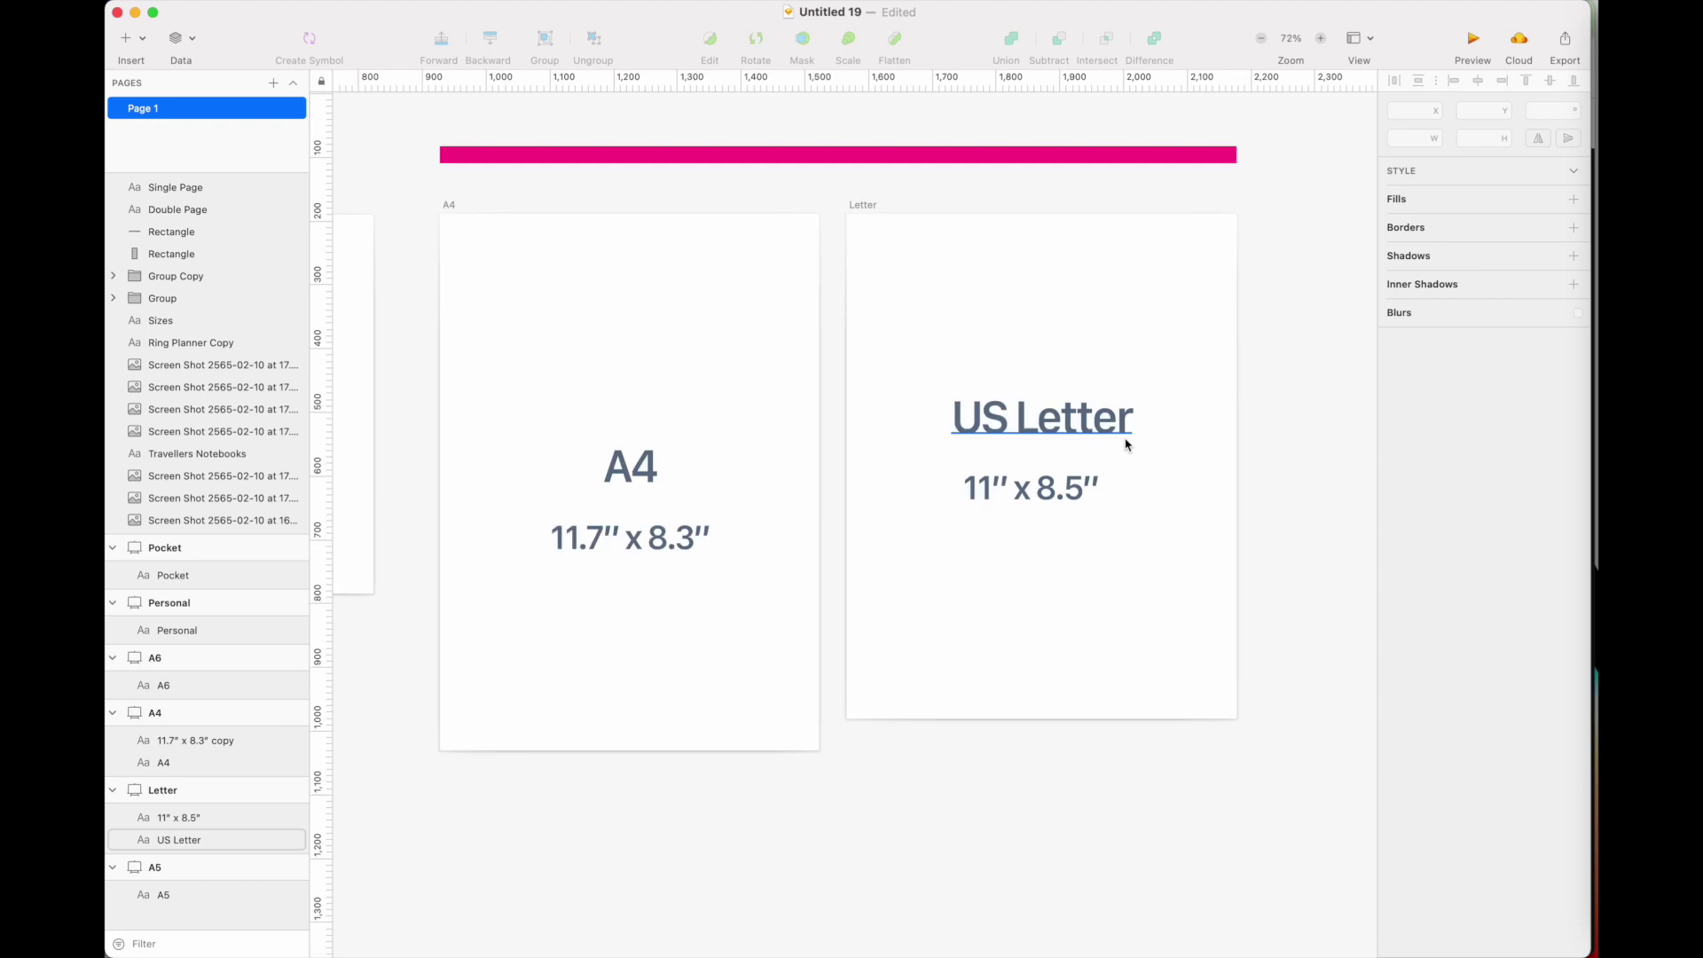
scroll(1126, 444, down, 3)
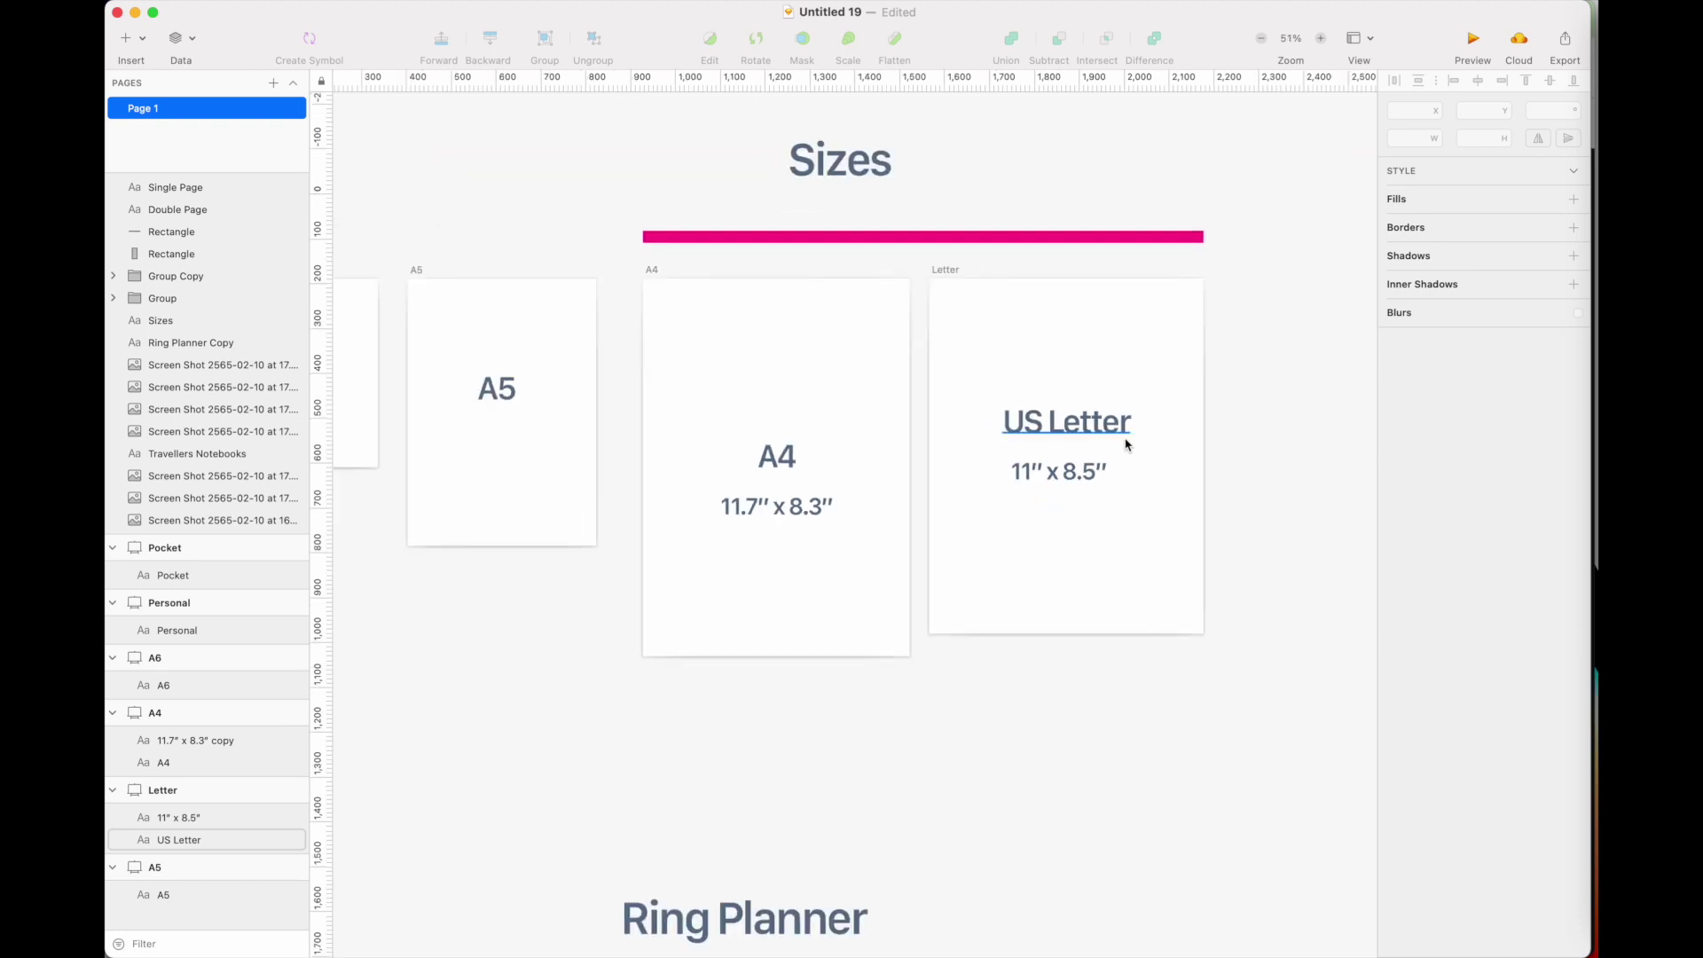
scroll(1125, 434, up, 3)
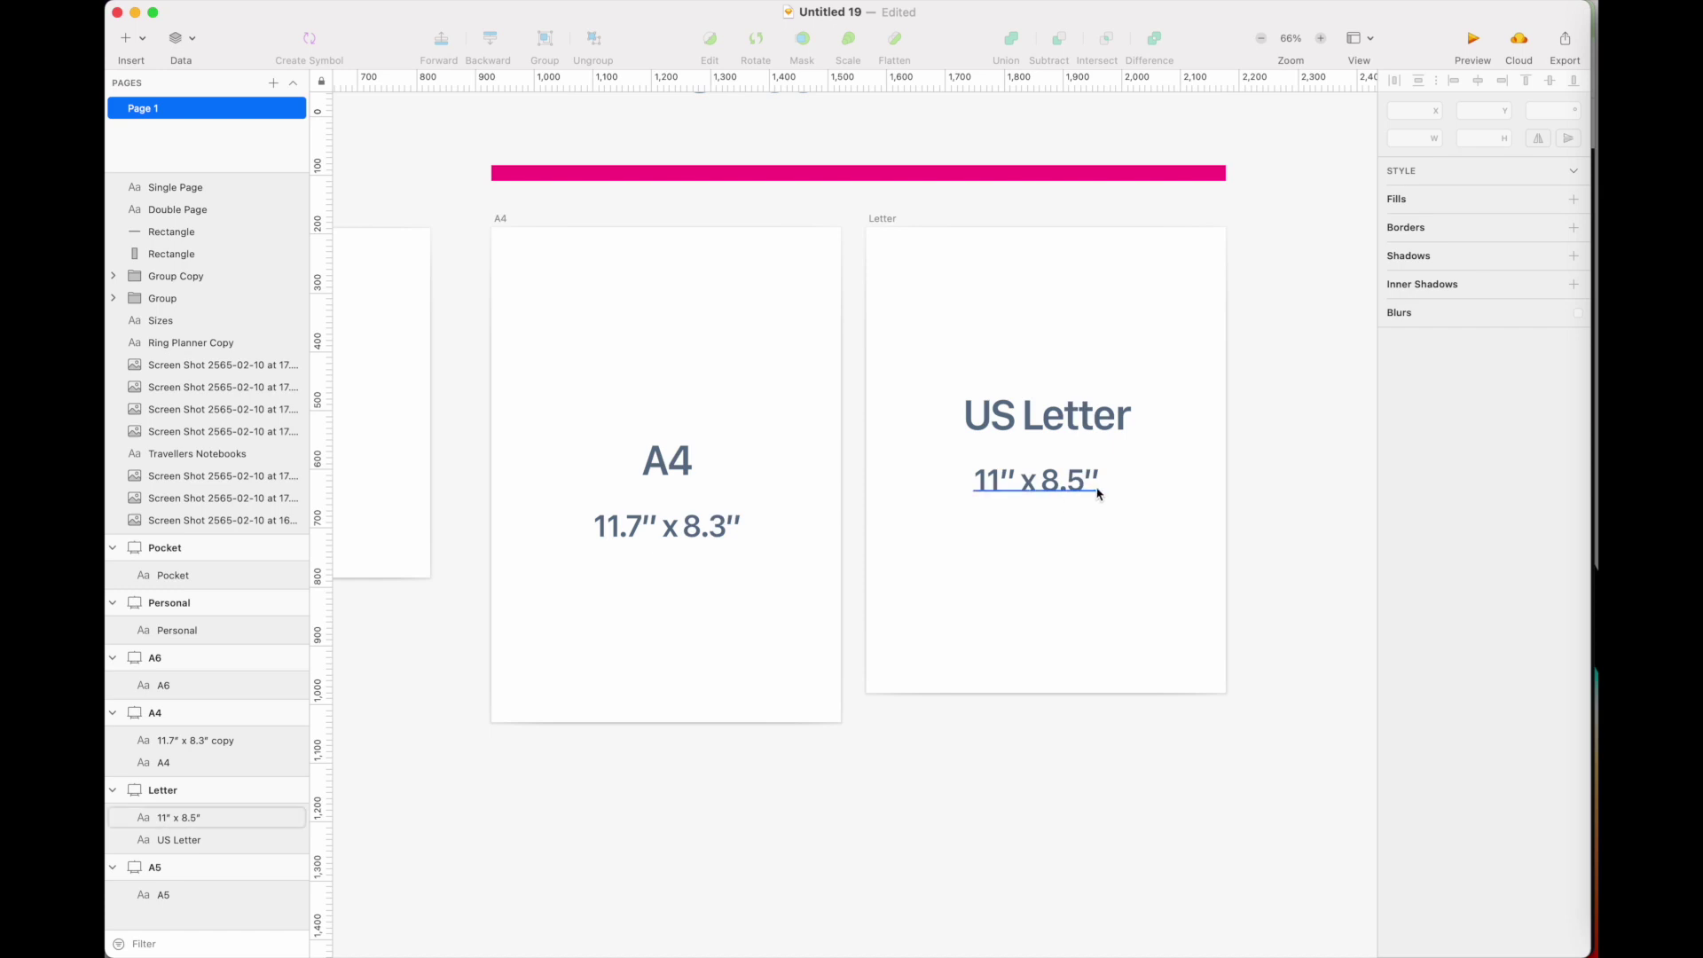
scroll(900, 699, left, 3)
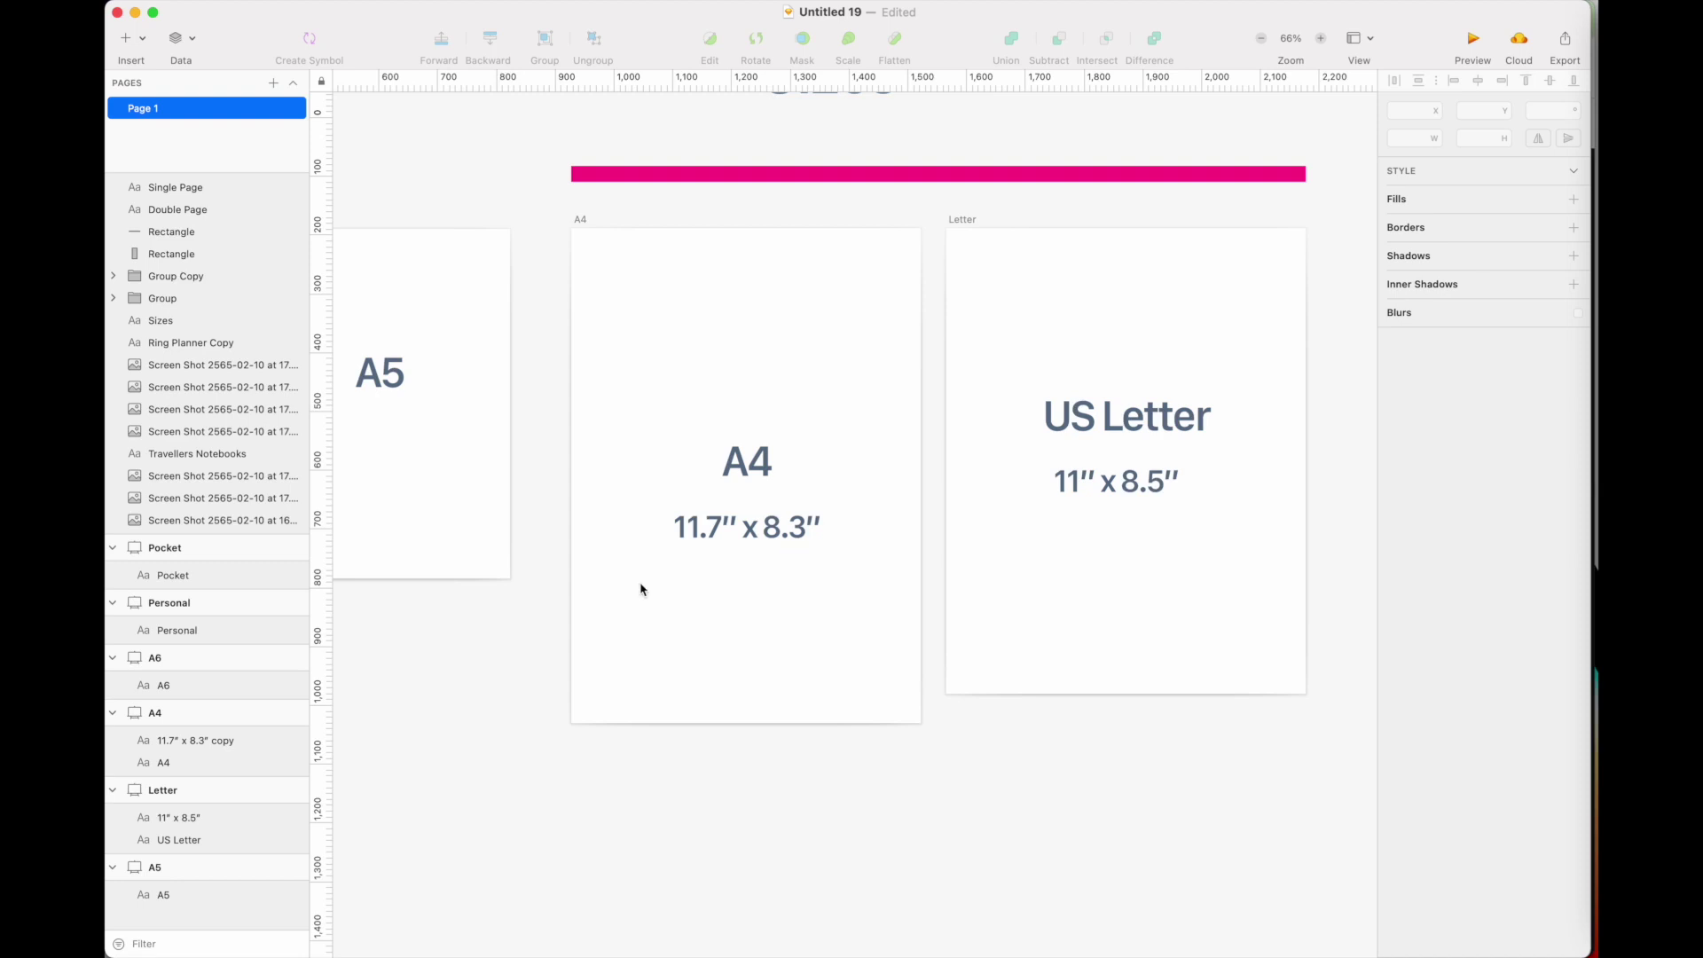
click(582, 221)
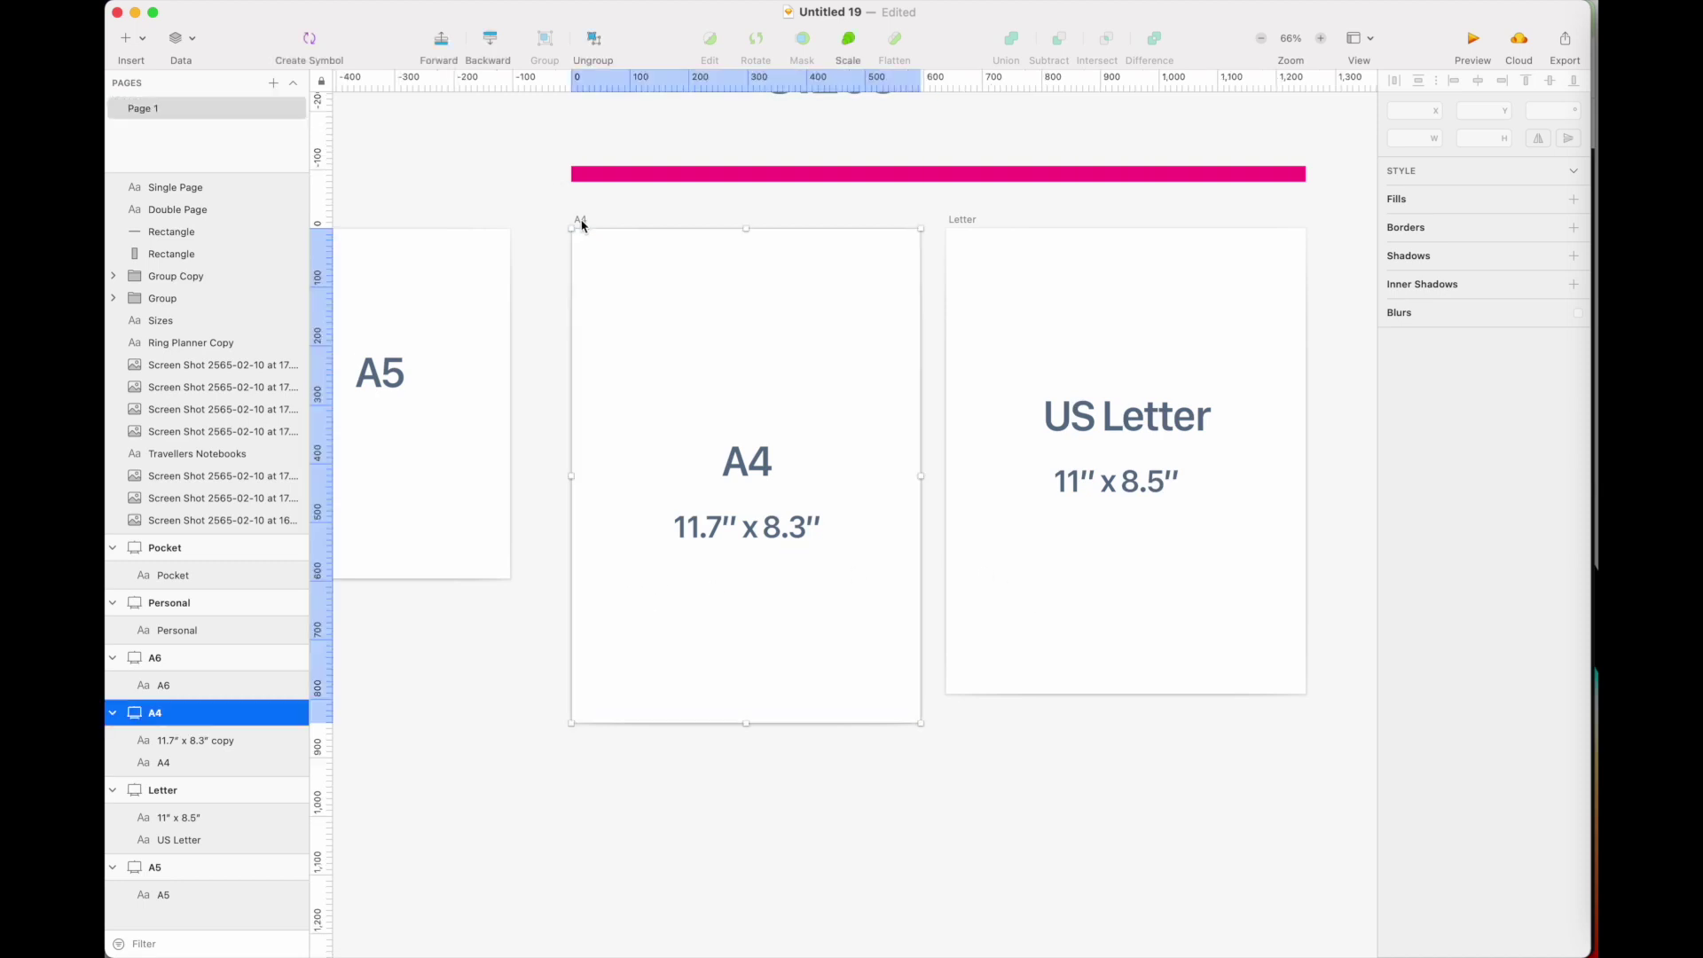
Rearrange the A4 and A5 artboards and turn A5 to 595×420 landscape.
drag(591, 233, 958, 228)
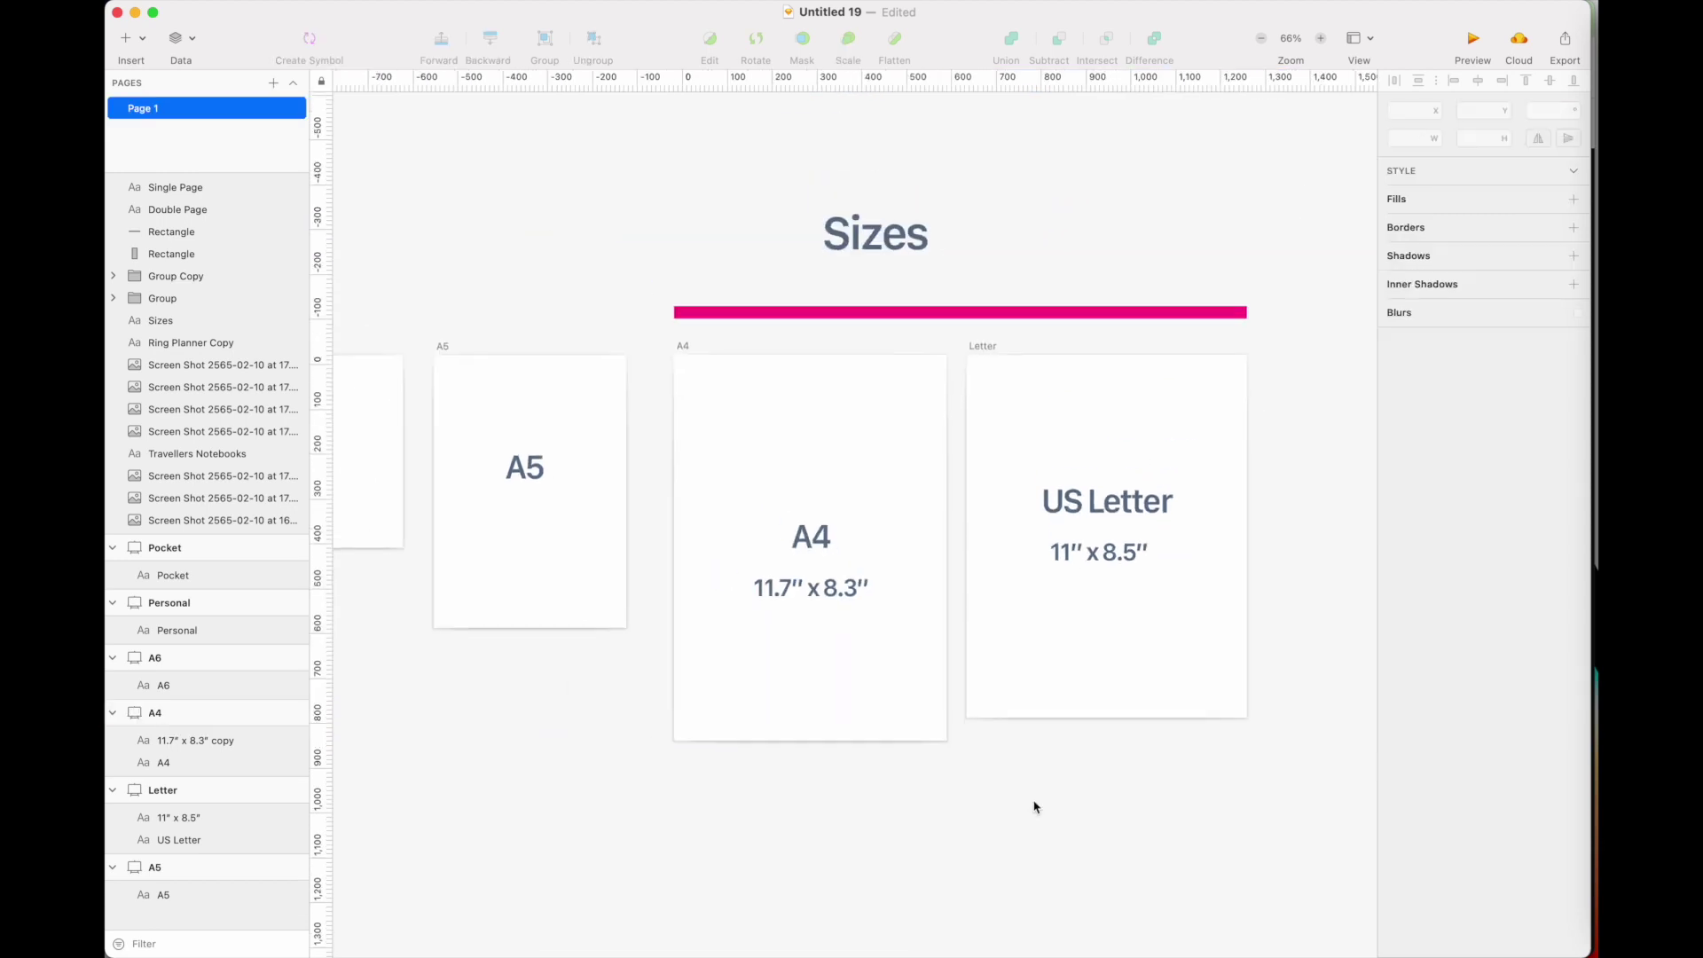
scroll(1035, 802, left, 3)
drag(539, 358, 560, 464)
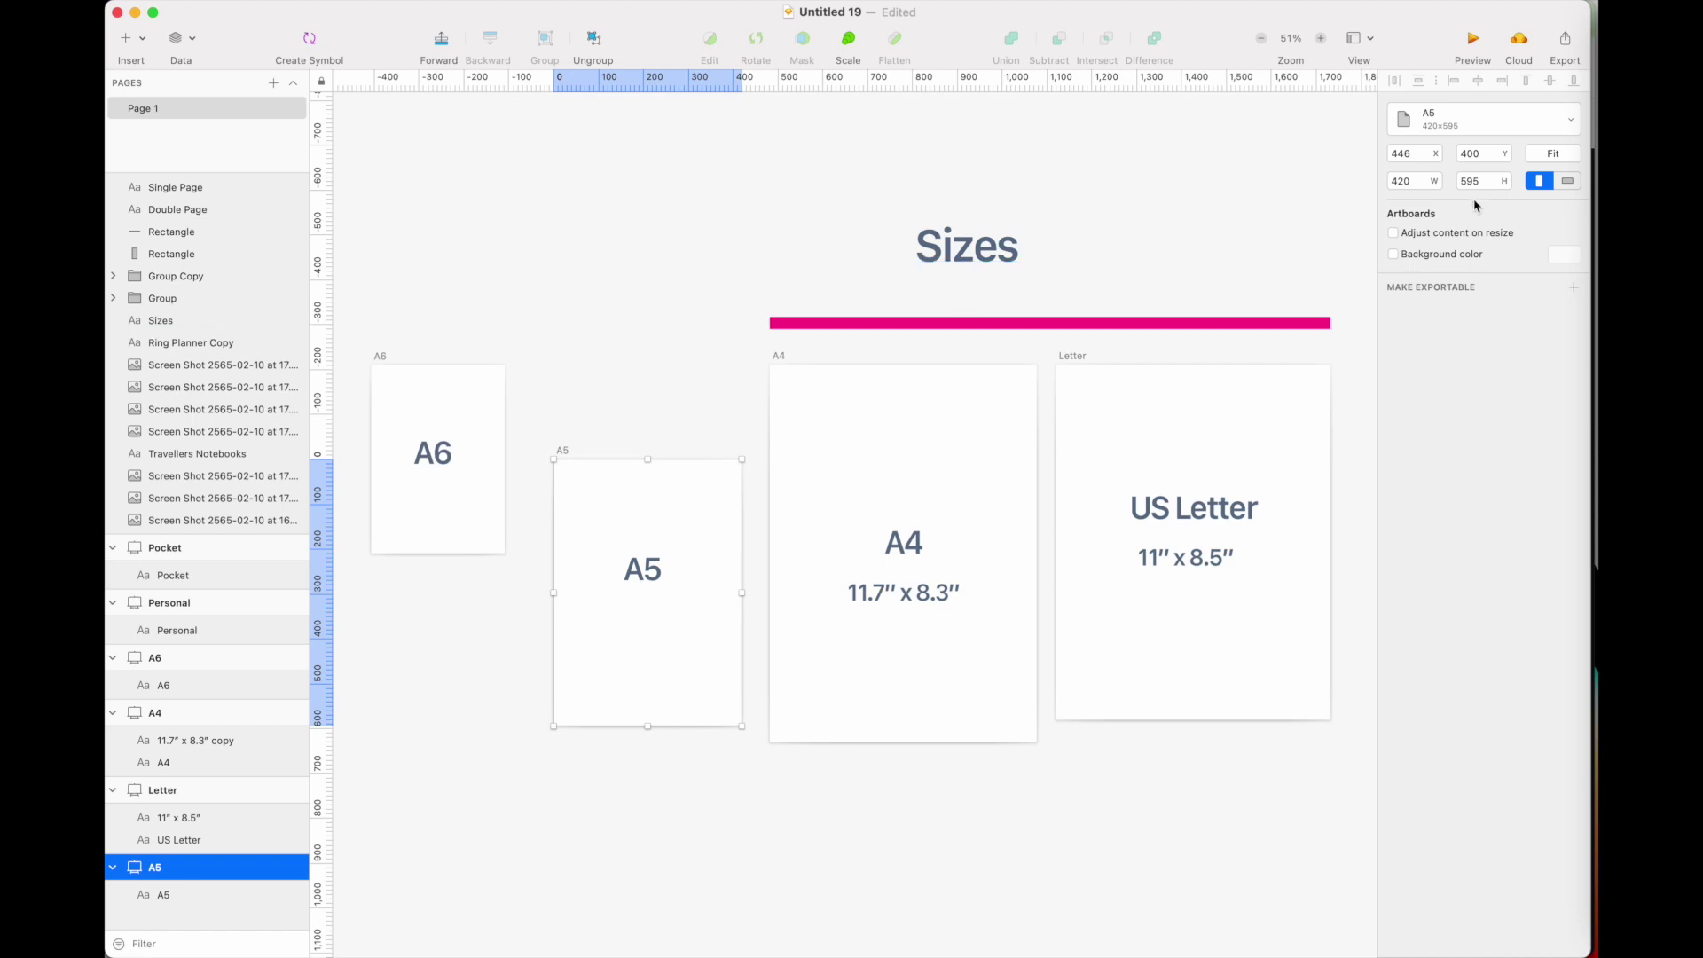
click(1567, 181)
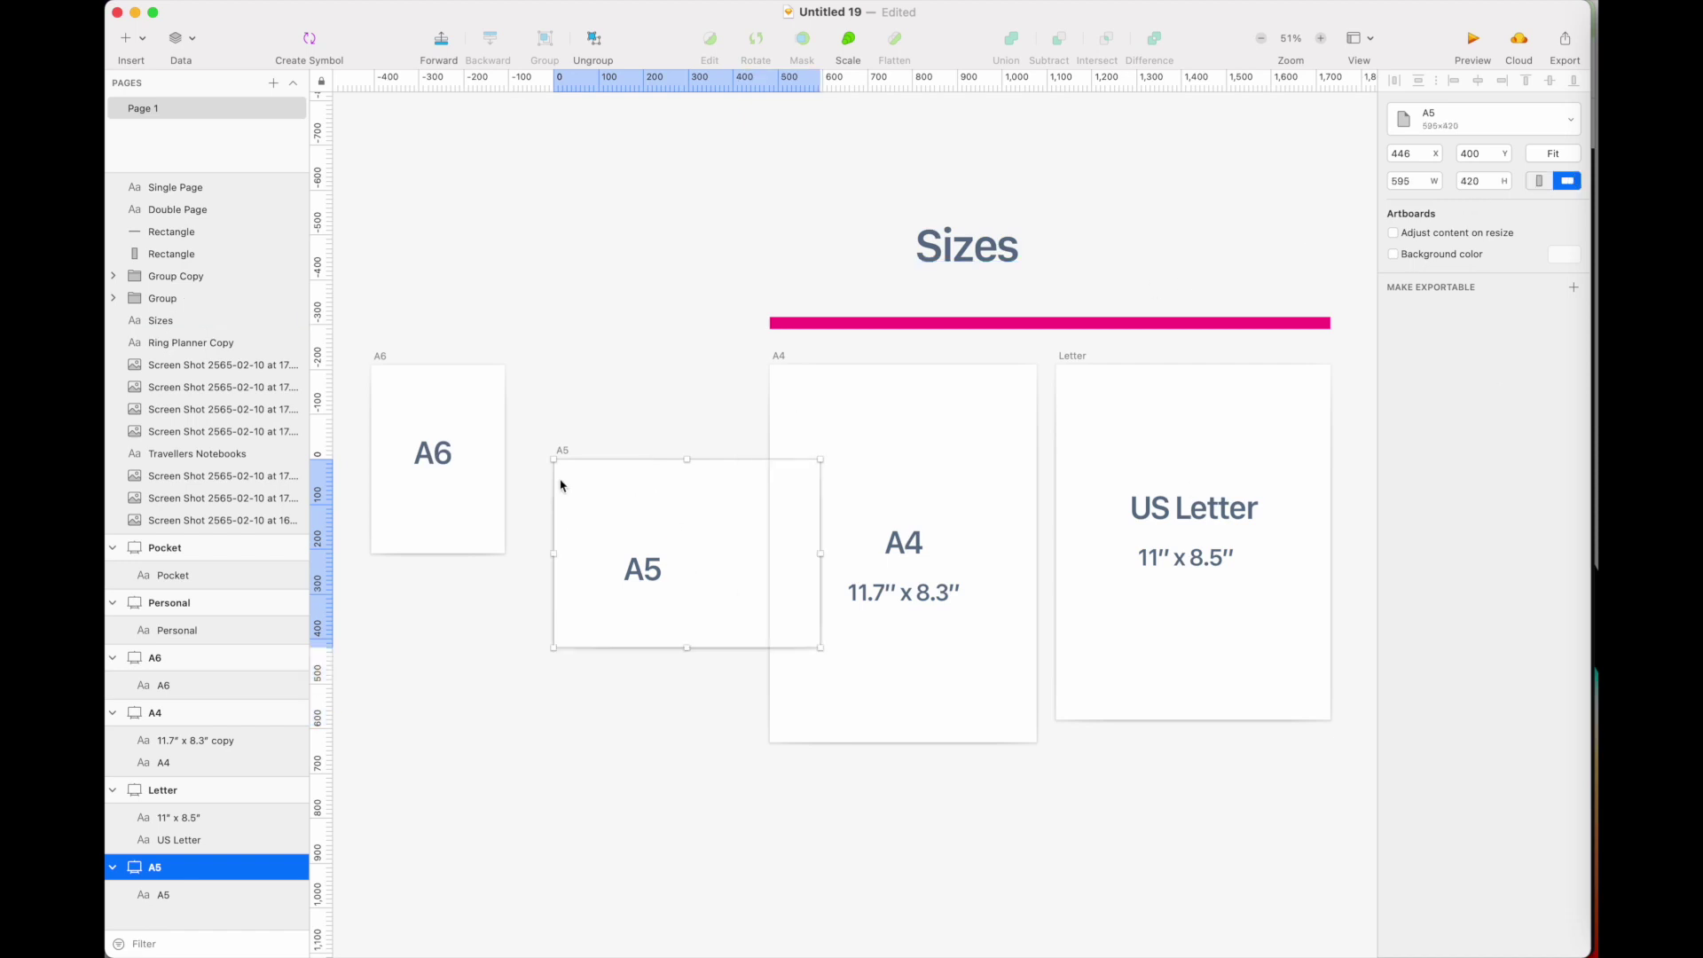
drag(560, 459, 515, 362)
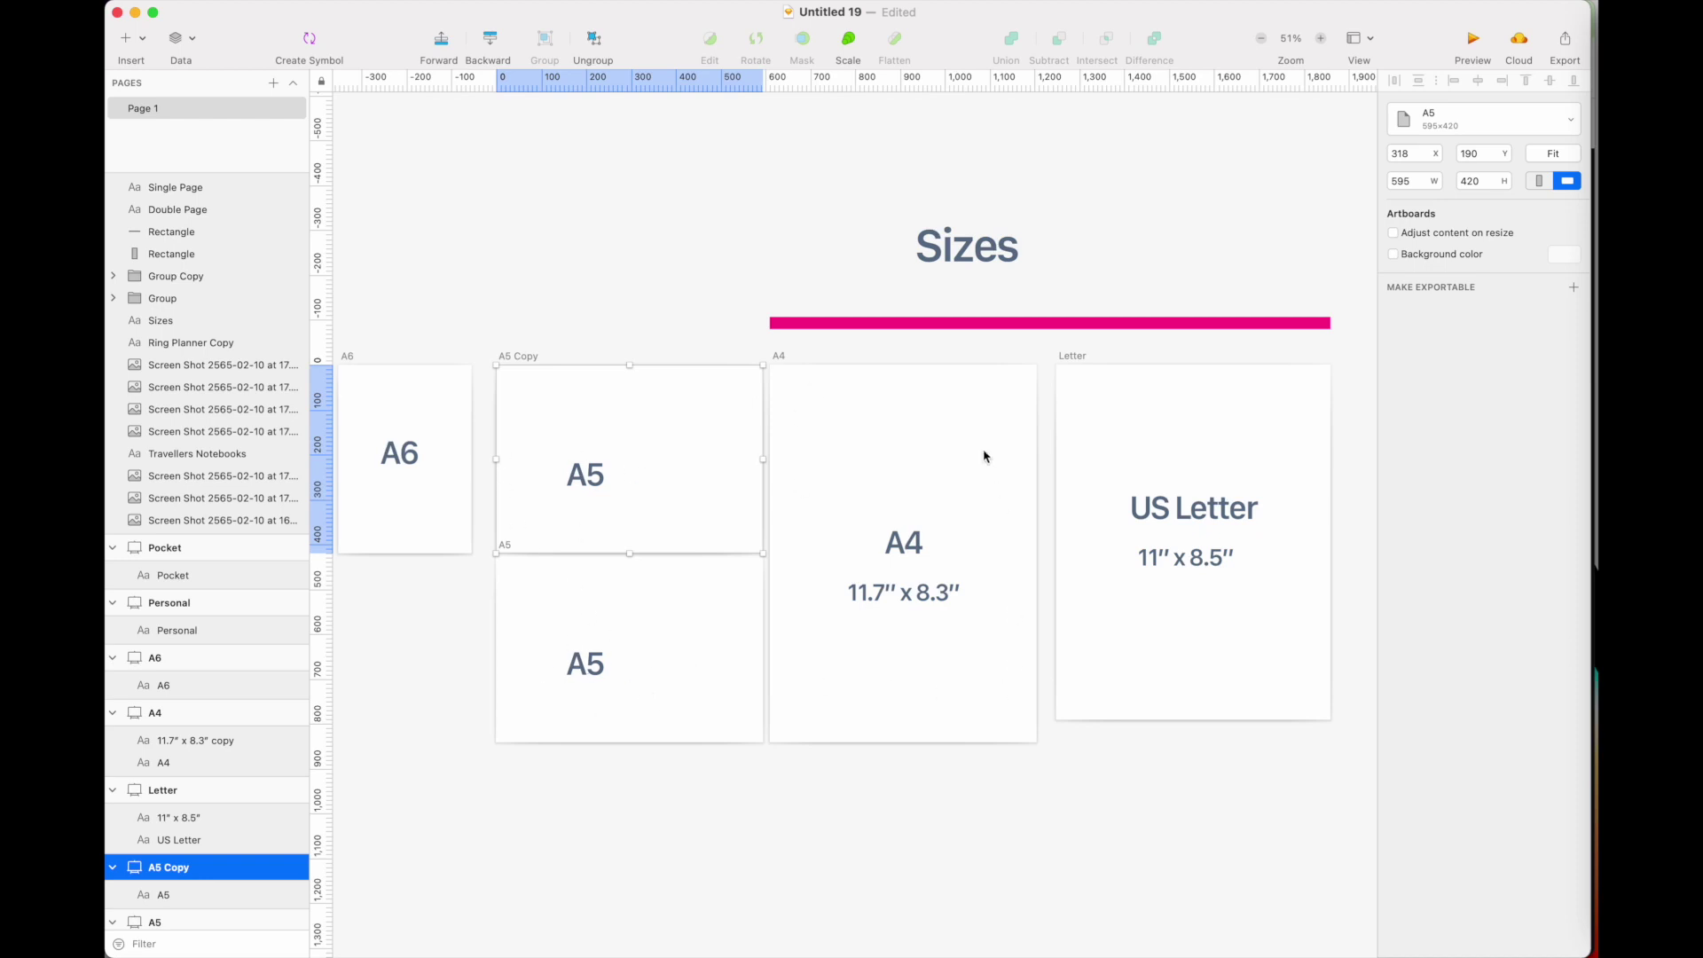
Move the A5 Copy artboard to the right of US Letter, top-aligned.
click(578, 300)
click(526, 359)
drag(527, 362, 1086, 531)
scroll(1087, 531, right, 5)
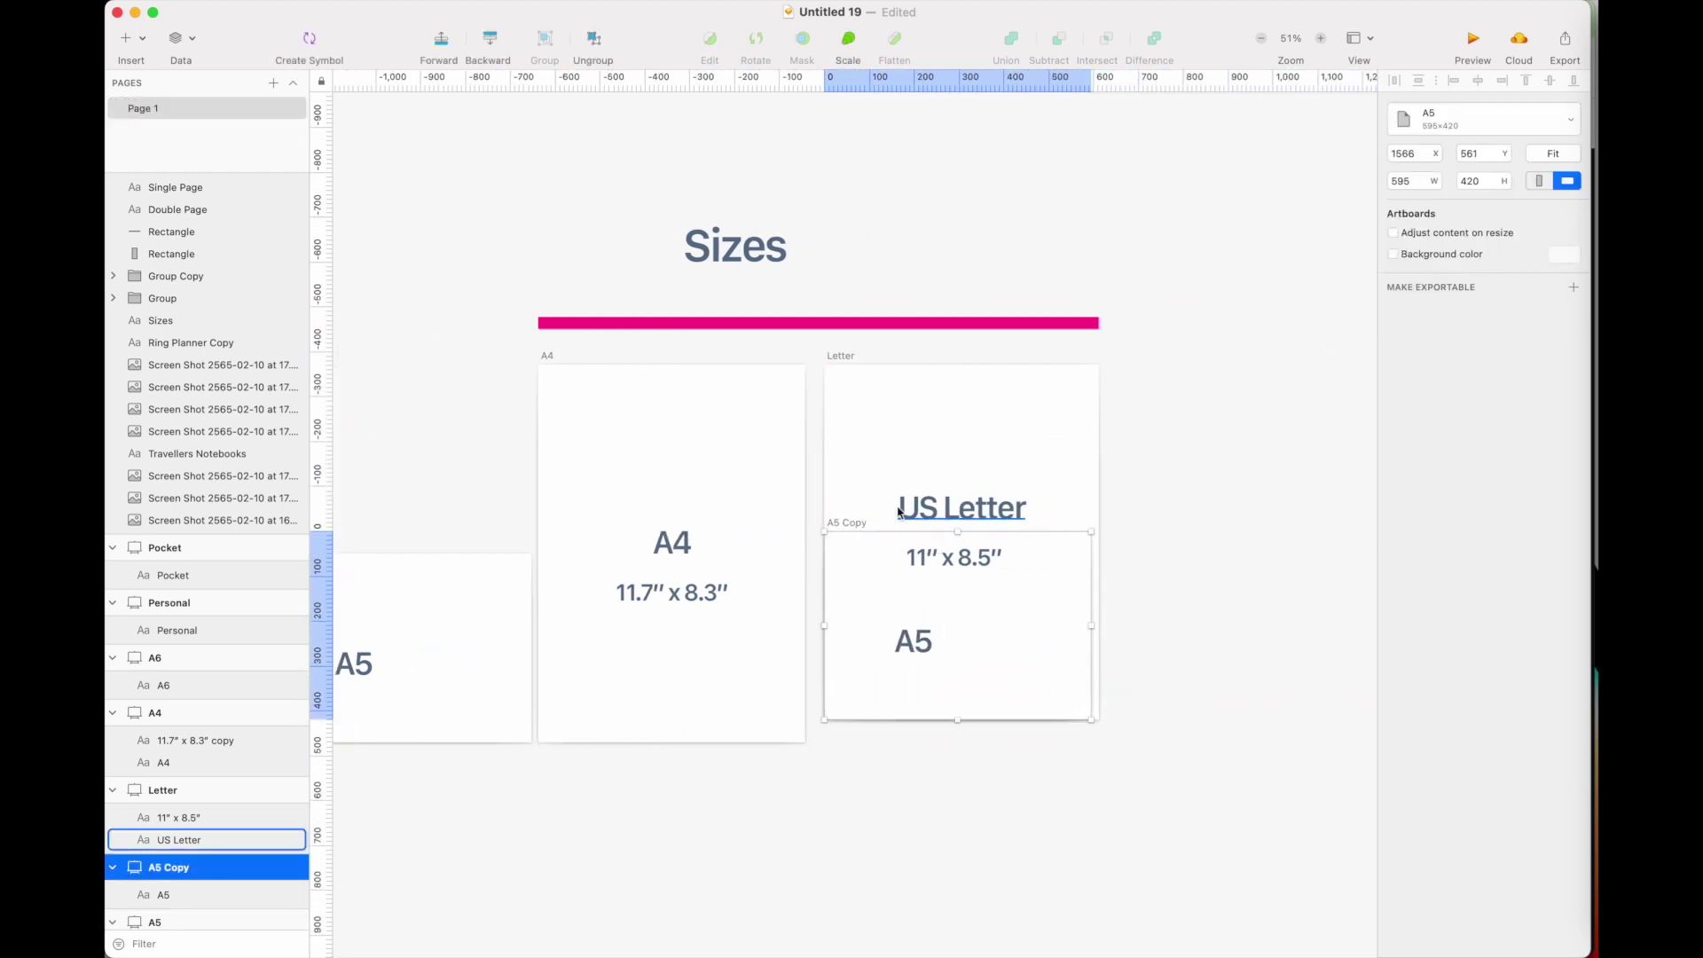
drag(838, 536, 1119, 370)
scroll(883, 410, right, 3)
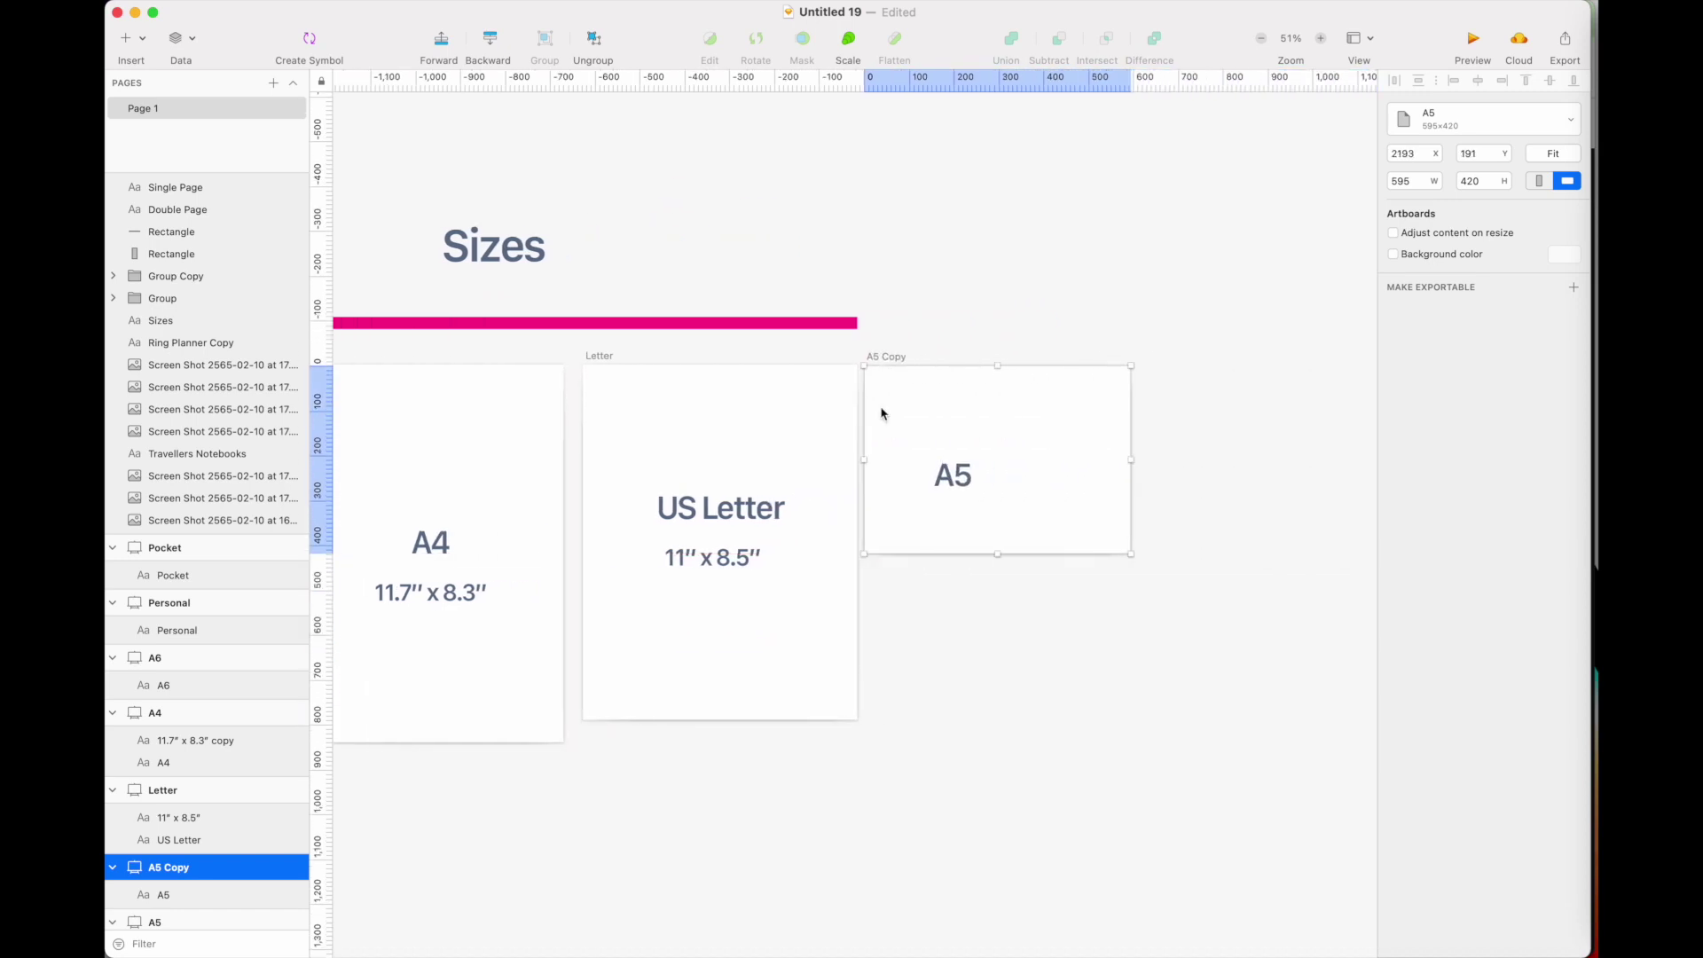
scroll(878, 355, up, 2)
Duplicate A5 Copy into an A5 Copy 2 board directly below it.
drag(875, 380, 869, 603)
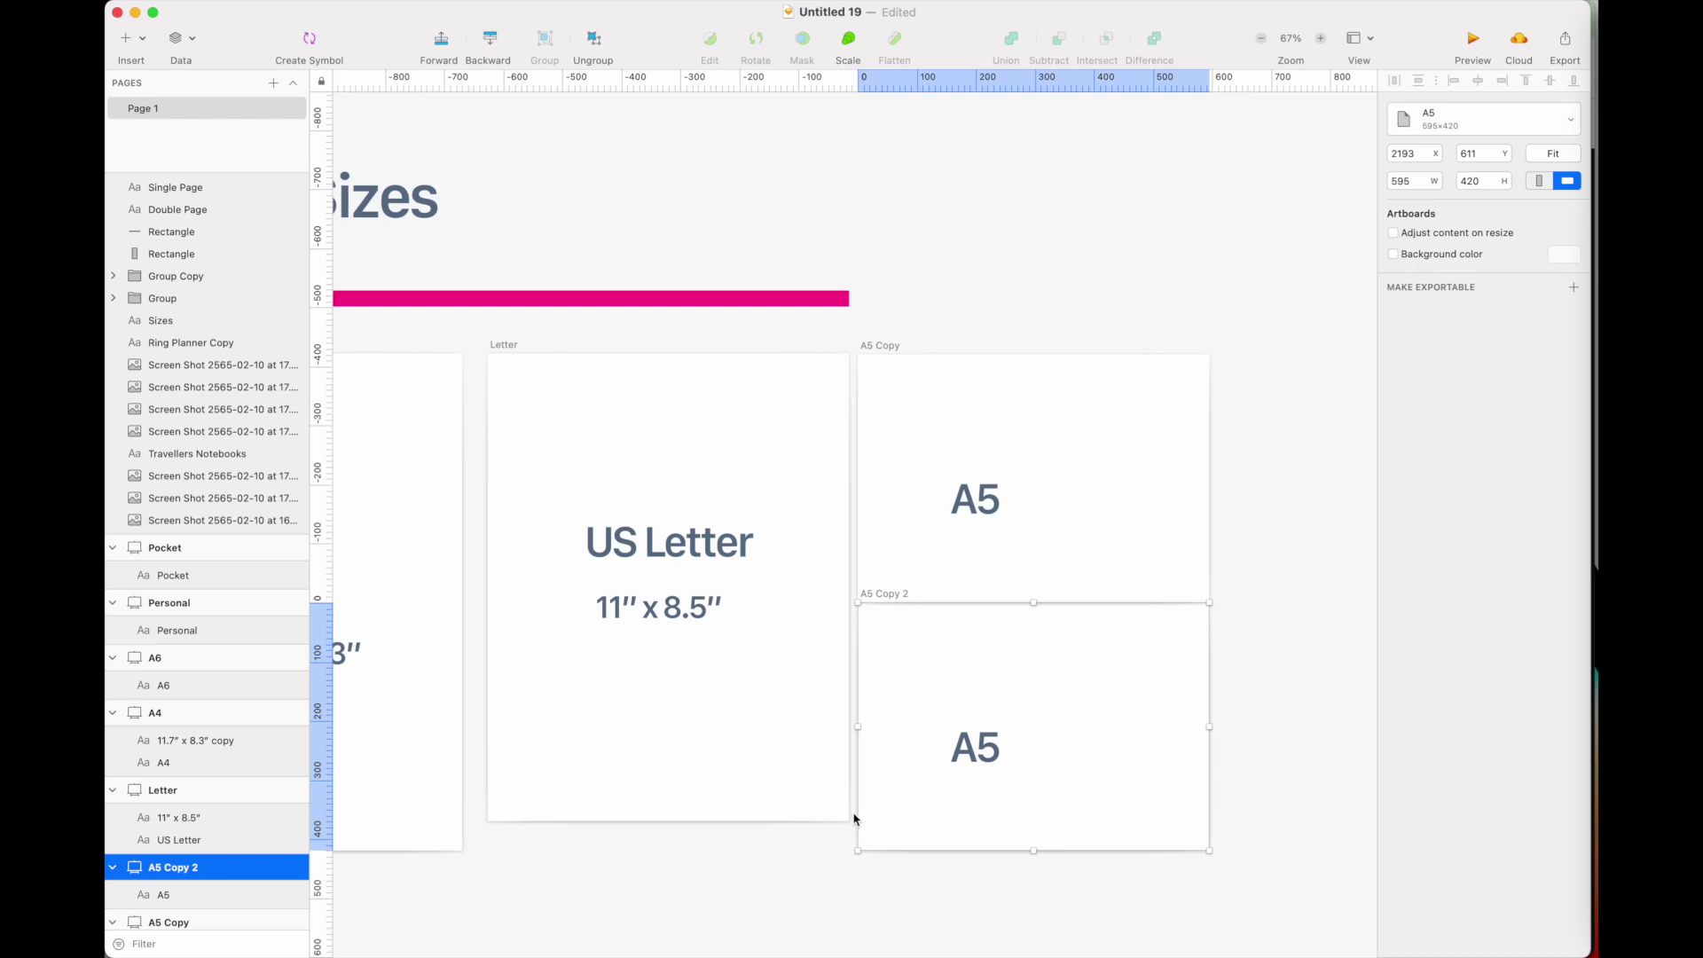
mouse_move(502, 353)
mouse_down()
mouse_move(785, 397)
mouse_move(503, 354)
mouse_up()
click(915, 344)
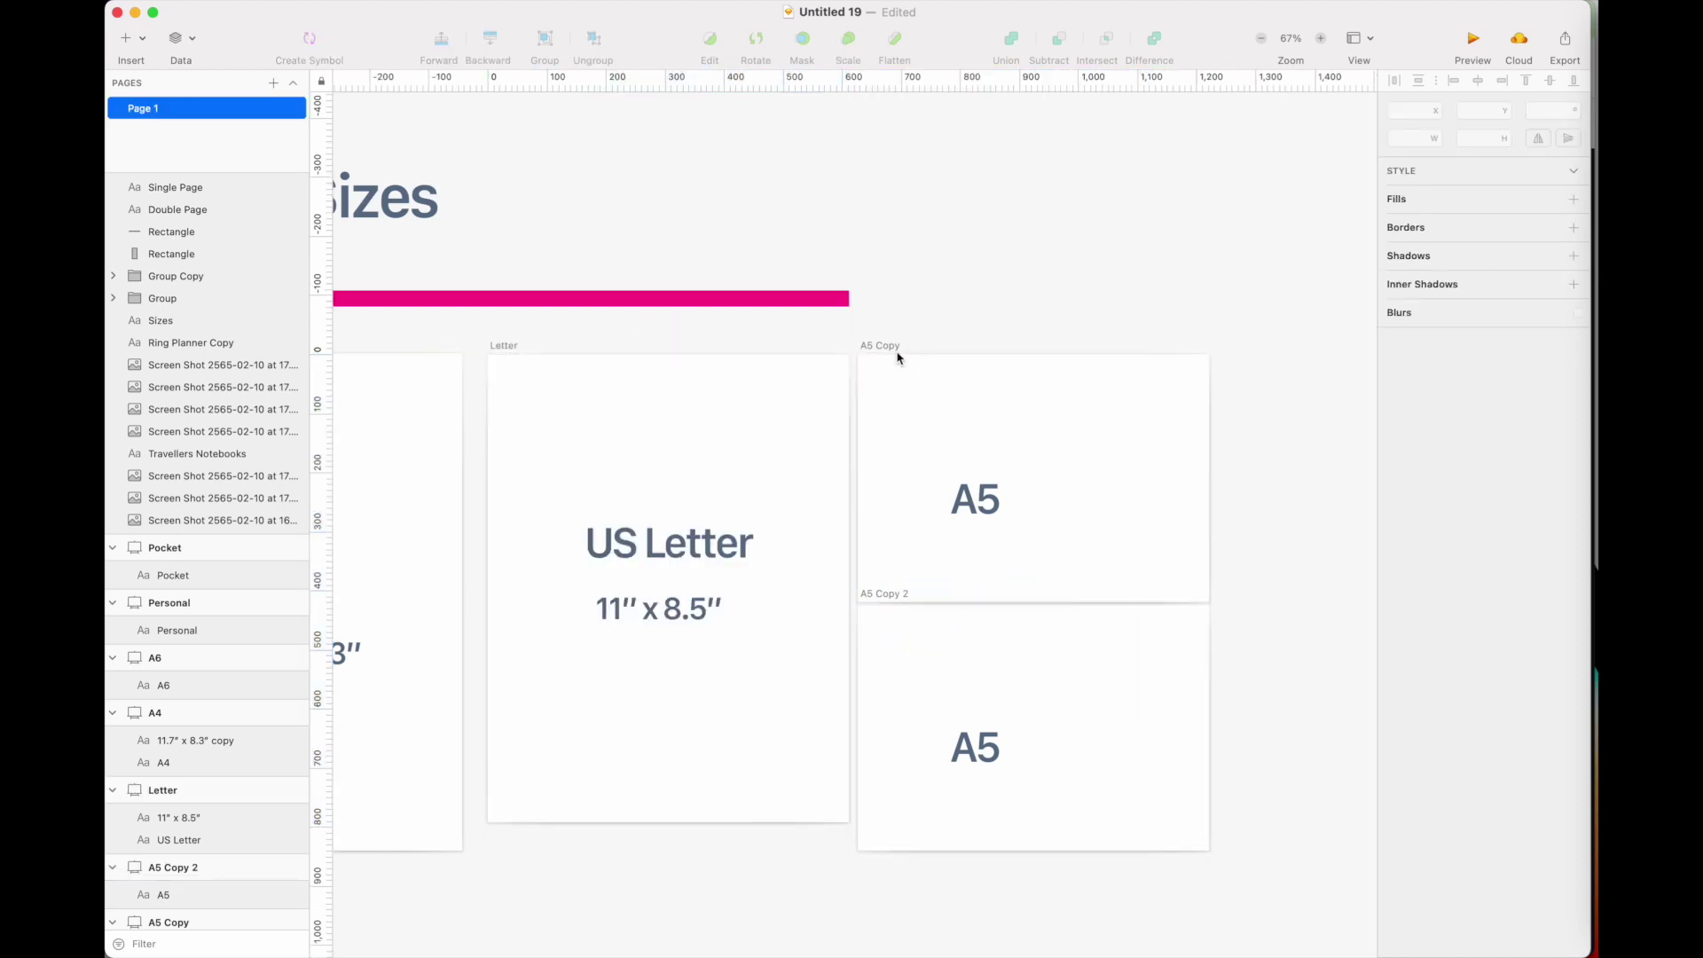
Delete the A5 Copy artboard.
click(503, 352)
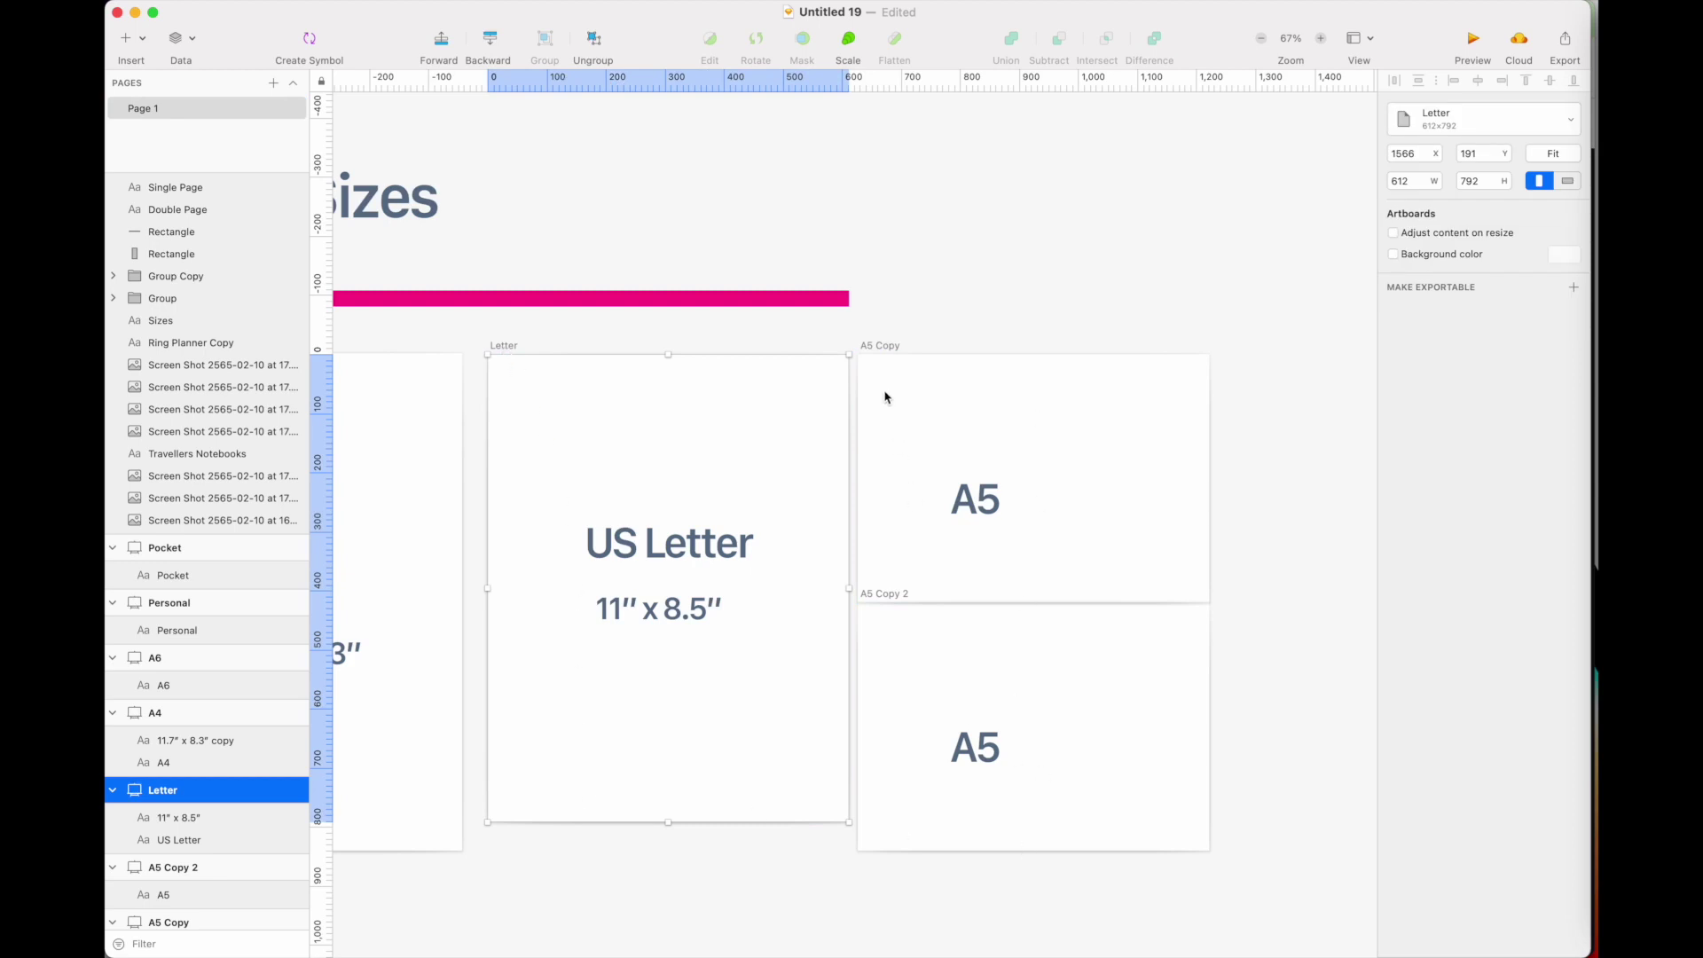
click(876, 346)
key(Delete)
Place A5 Copy 2 beside US Letter in 420×595 portrait, then move it over Letter.
drag(881, 597, 904, 397)
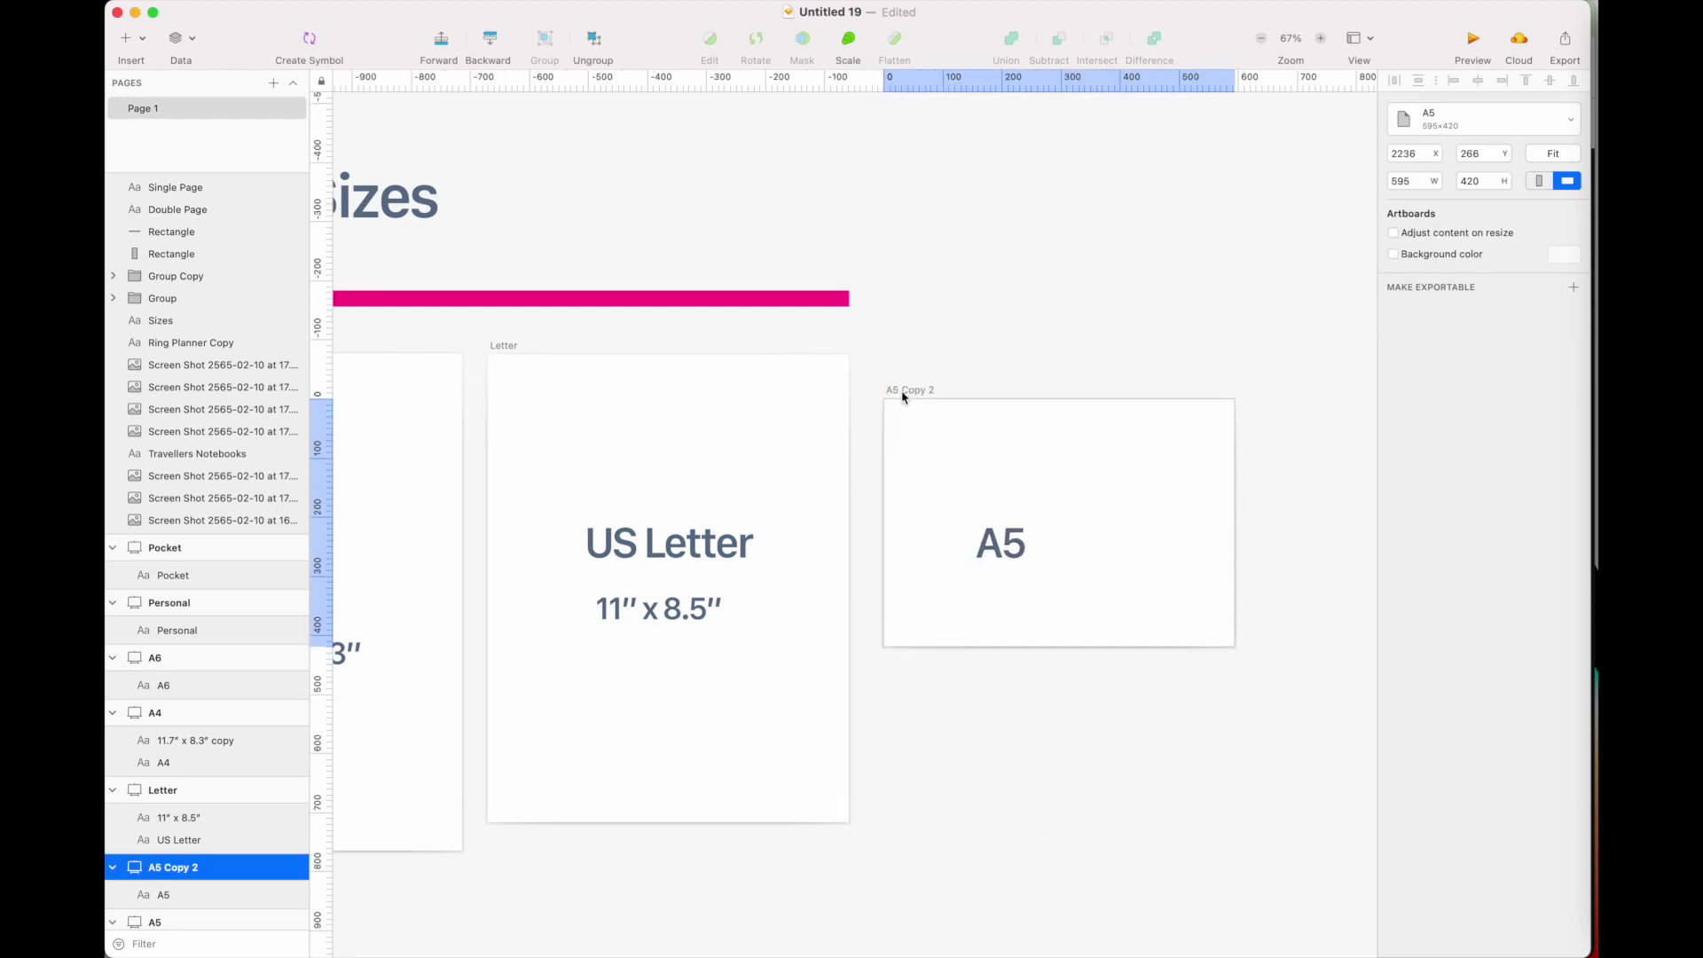
click(1540, 180)
drag(902, 393, 882, 397)
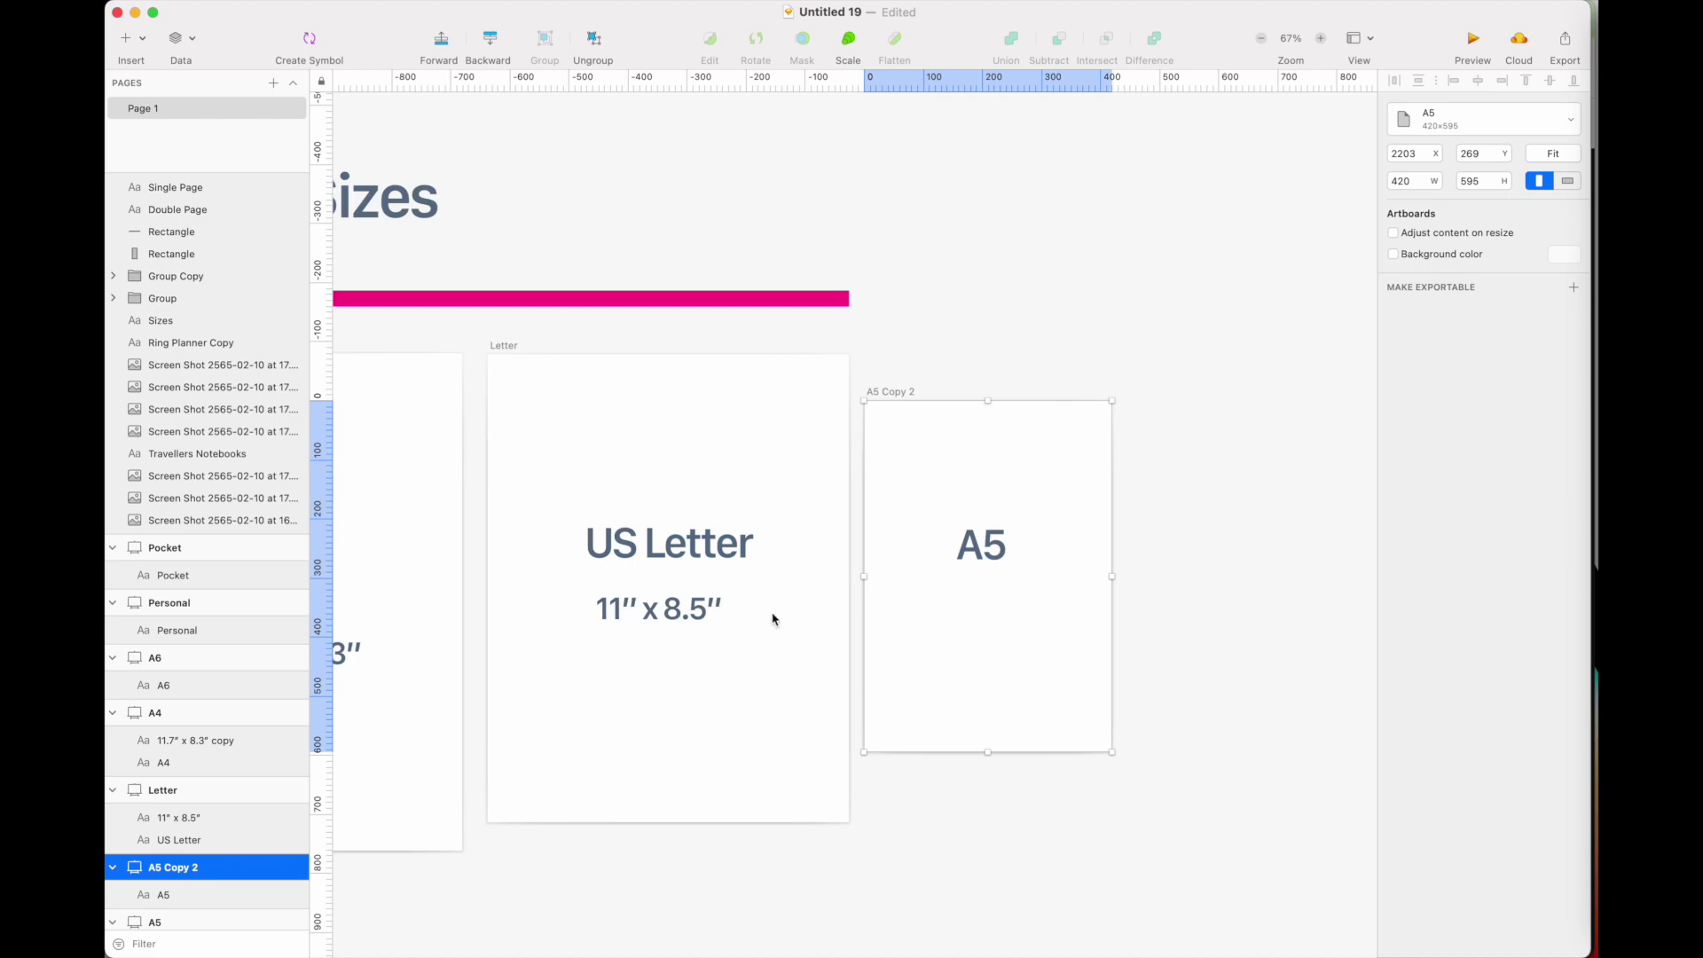
scroll(577, 865, down, 3)
scroll(570, 867, up, 5)
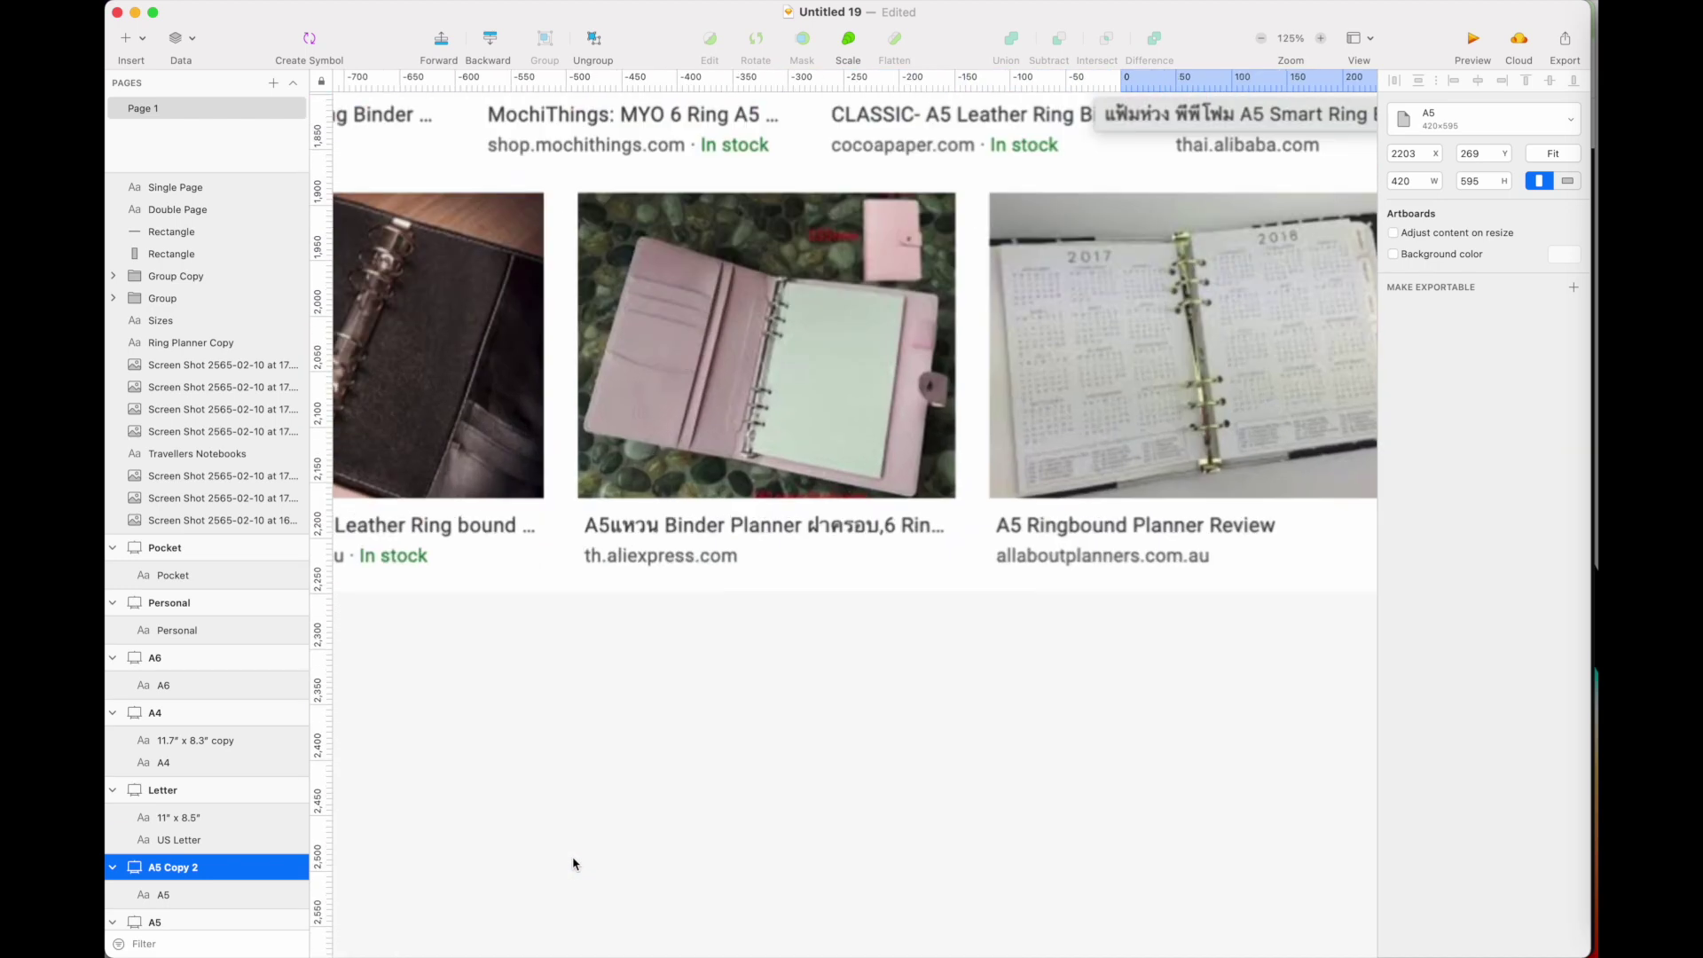
scroll(662, 761, down, 4)
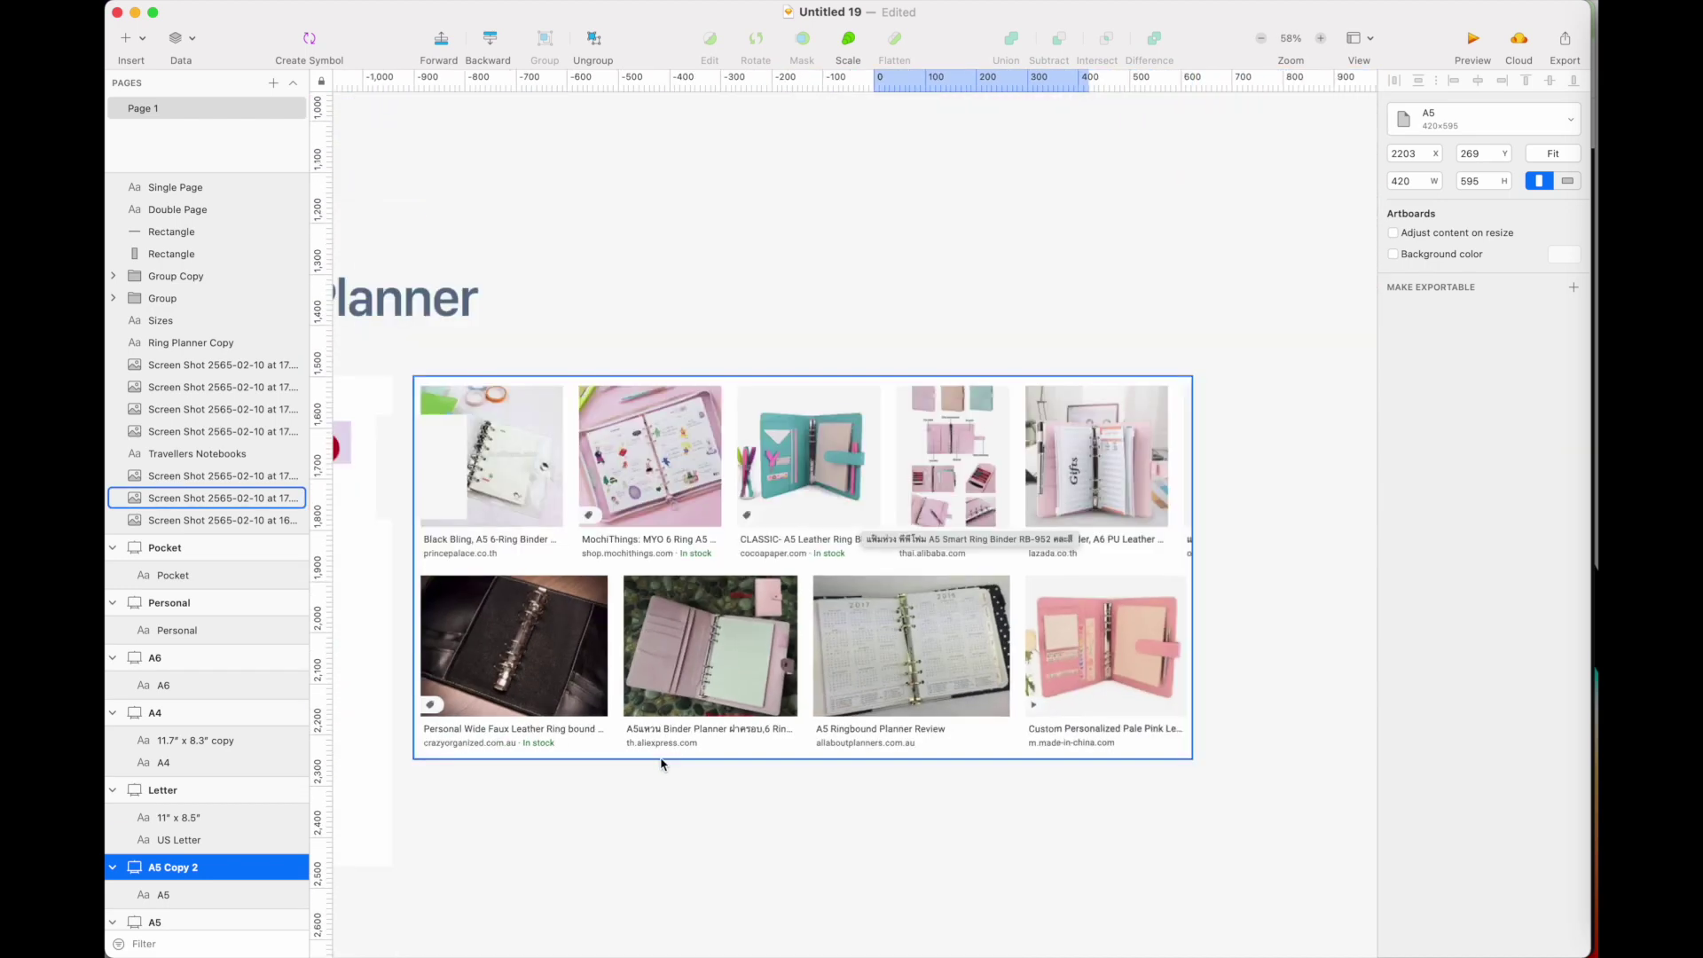
scroll(662, 762, up, 3)
scroll(711, 421, up, 2)
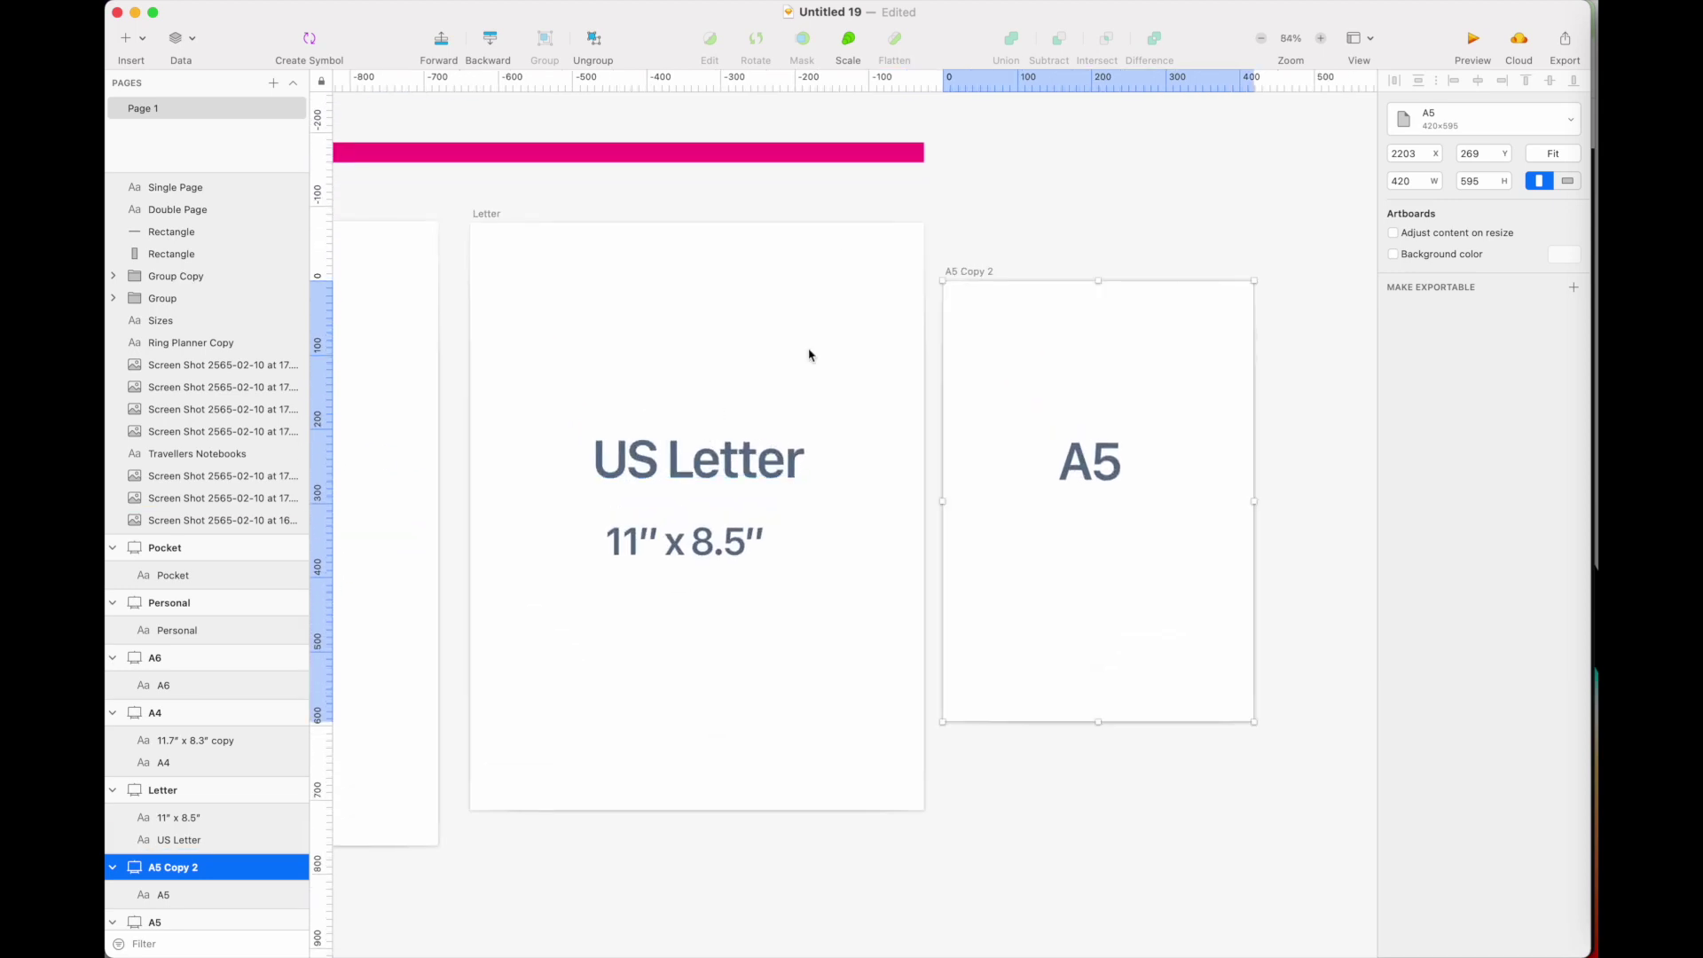
scroll(988, 334, left, 1)
drag(998, 280, 563, 311)
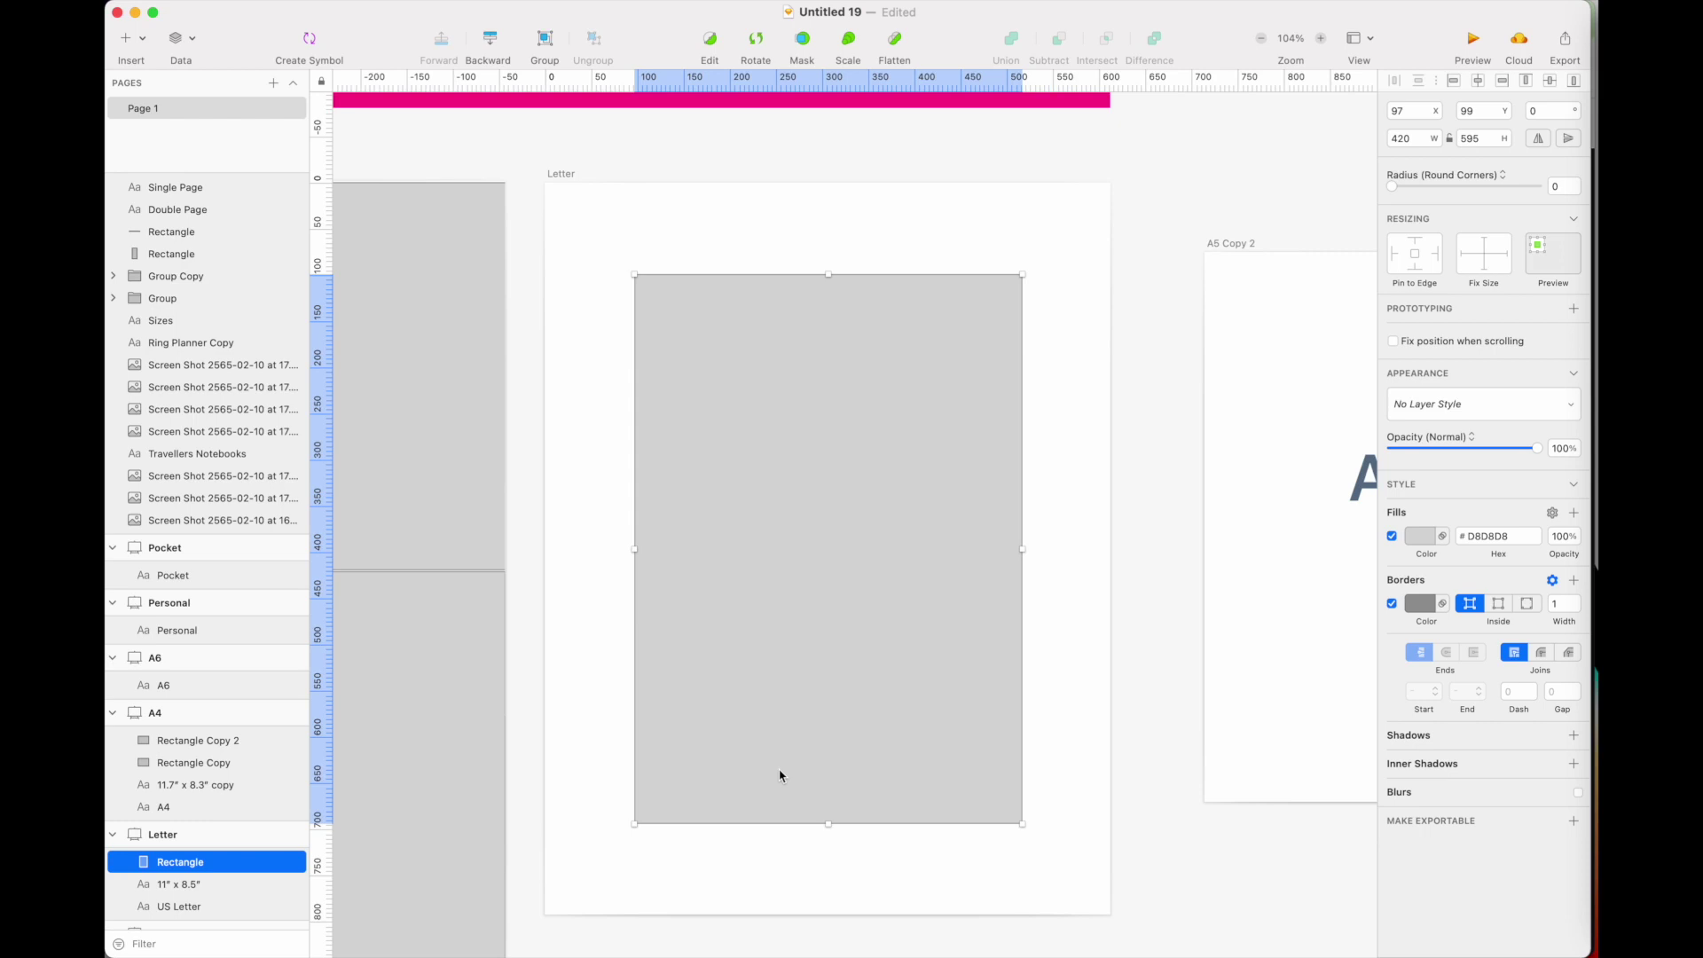
Select the stacked grey rectangles in the A4 artboard, ending on Rectangle Copy 2.
scroll(780, 775, left, 10)
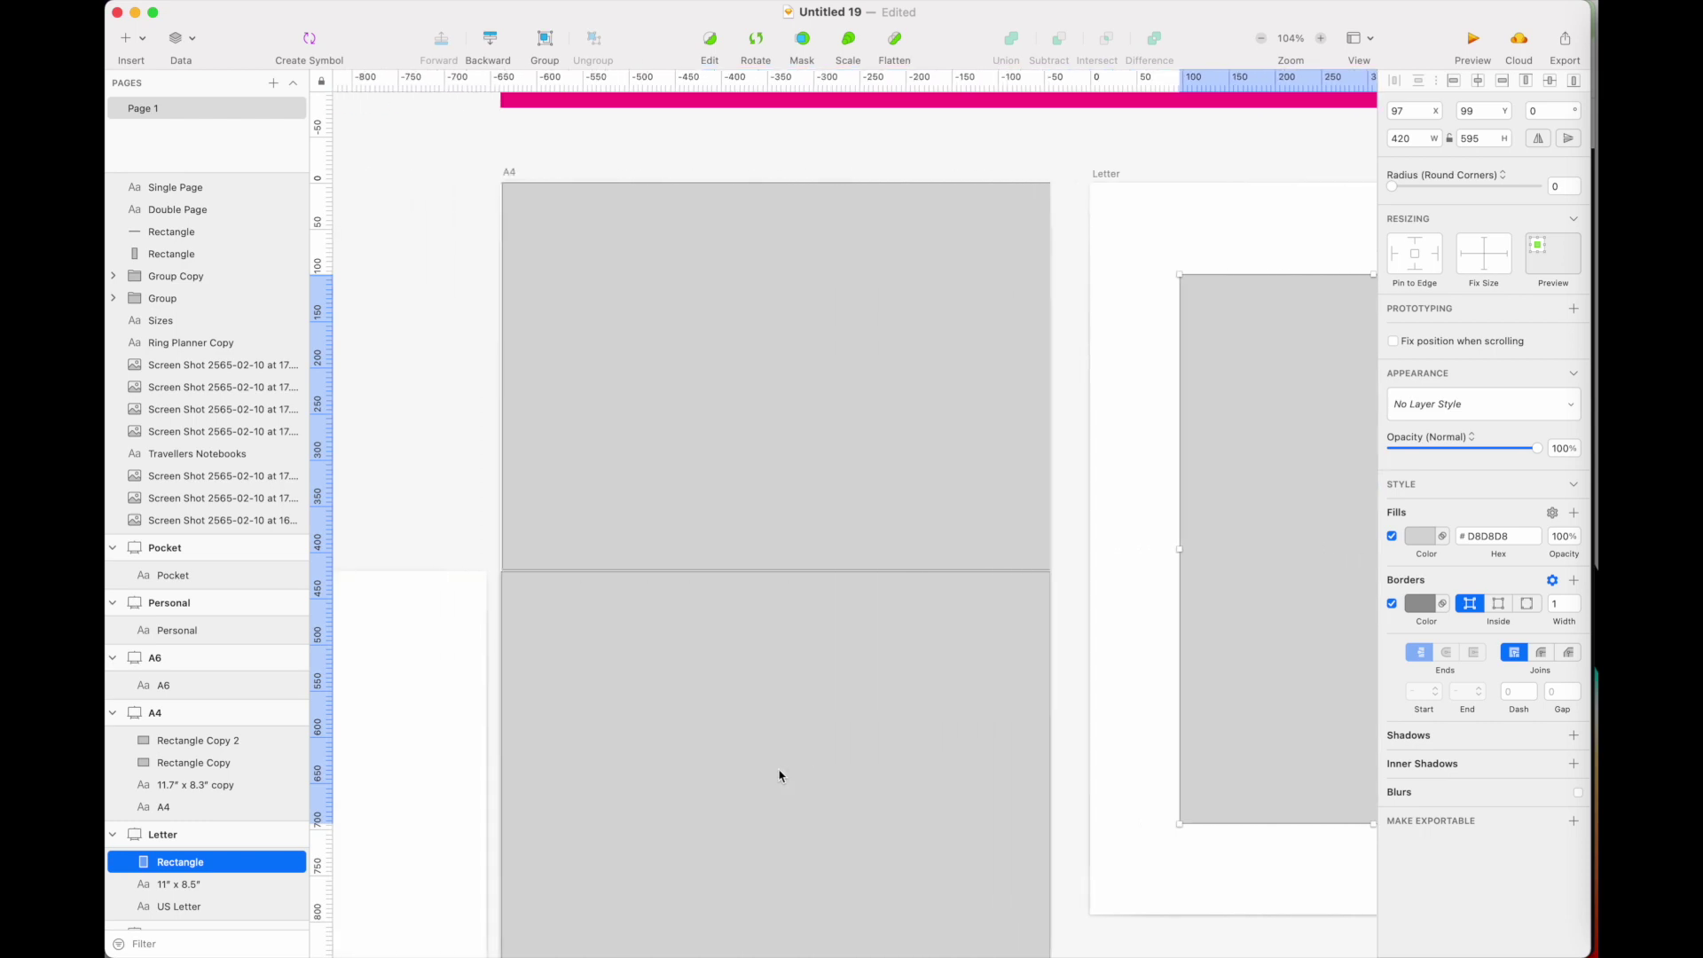
scroll(689, 746, down, 1)
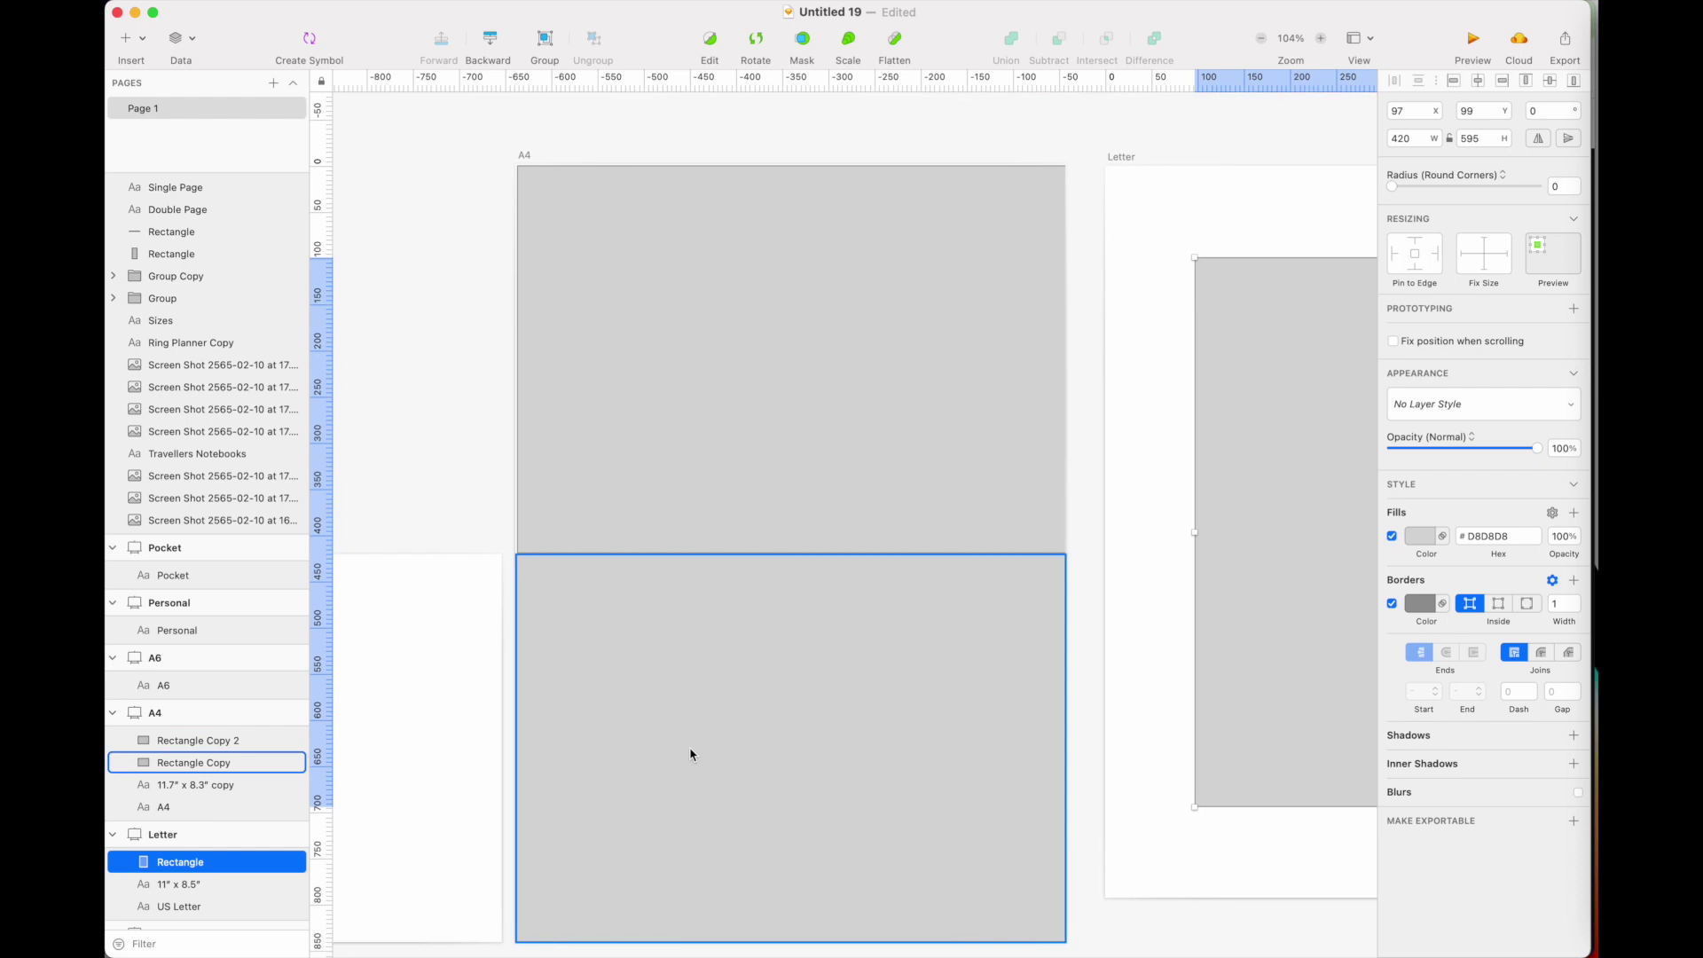
click(689, 747)
click(697, 422)
click(696, 707)
click(696, 384)
click(696, 746)
click(696, 452)
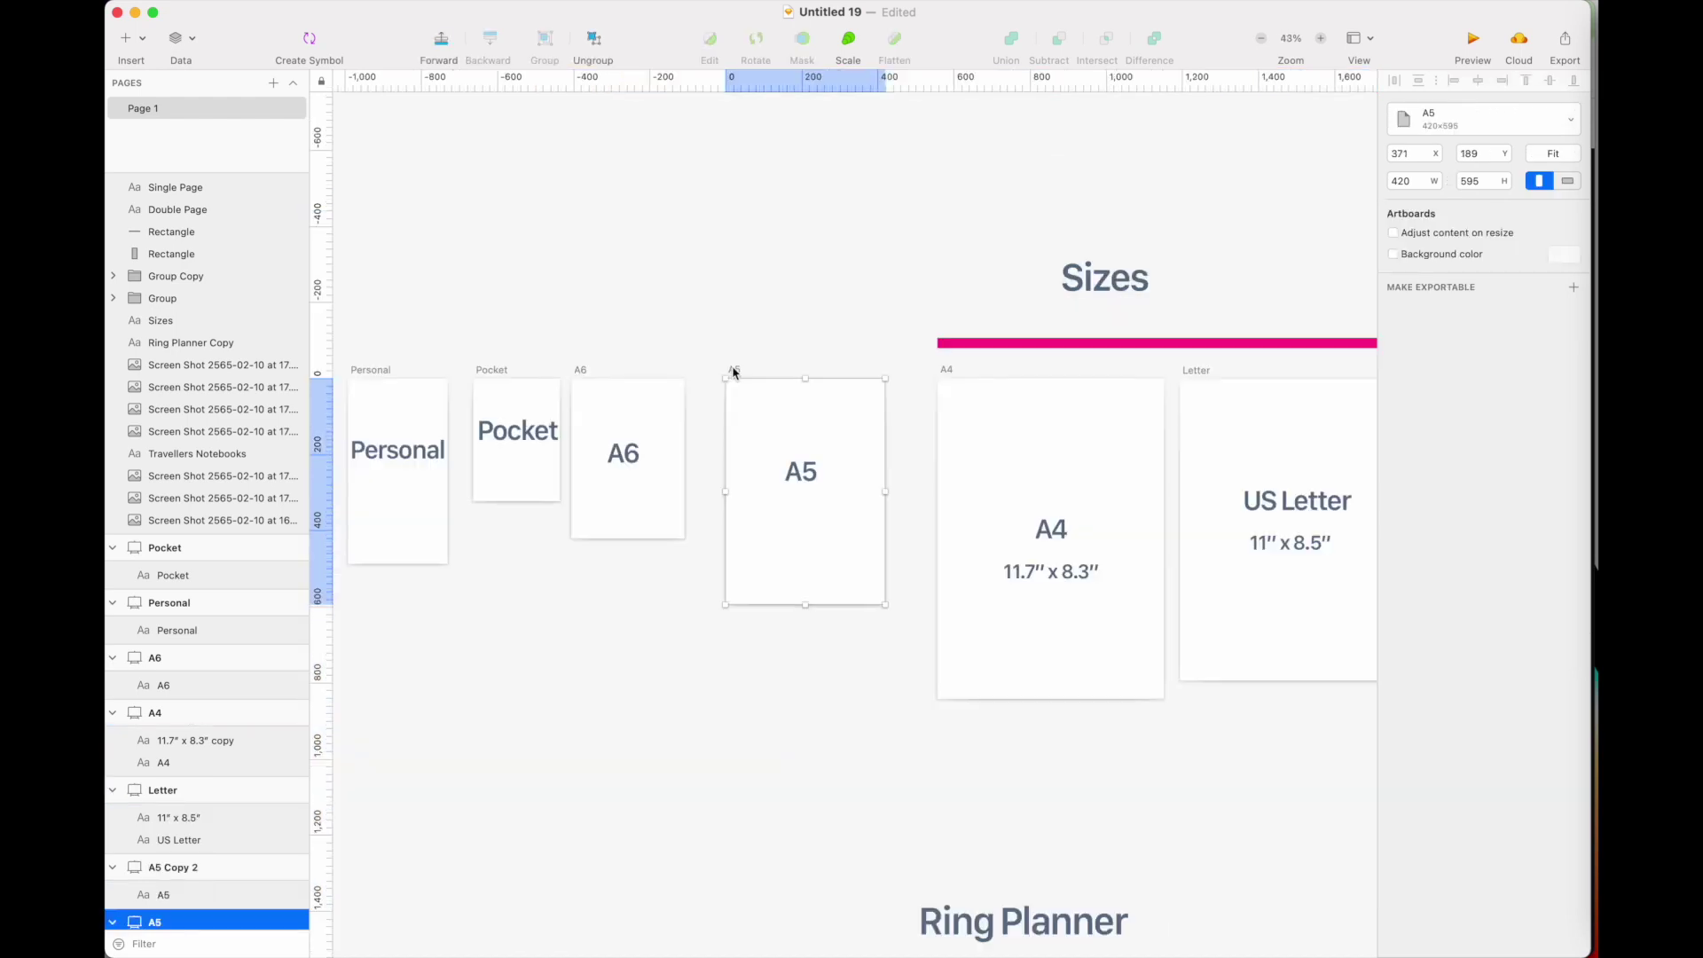
scroll(754, 399, left, 3)
Compare a landscape A6 against A5, then place a 297×421 rectangle in A4's lower-left corner.
scroll(771, 457, up, 5)
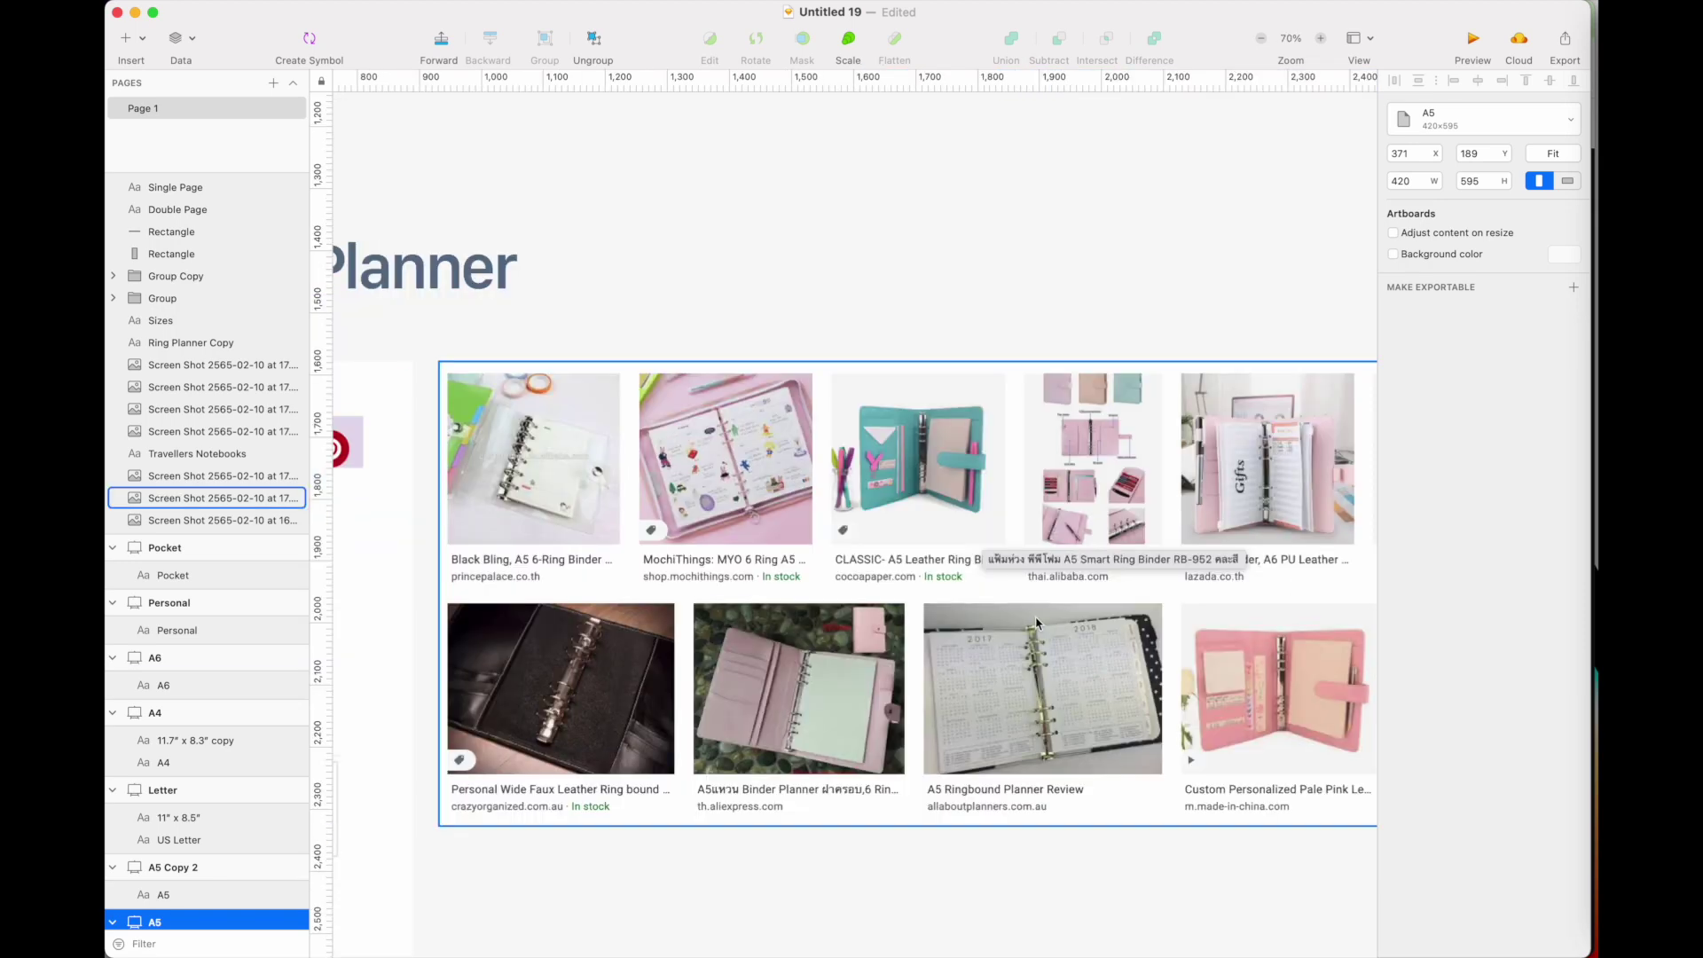
scroll(1036, 623, left, 5)
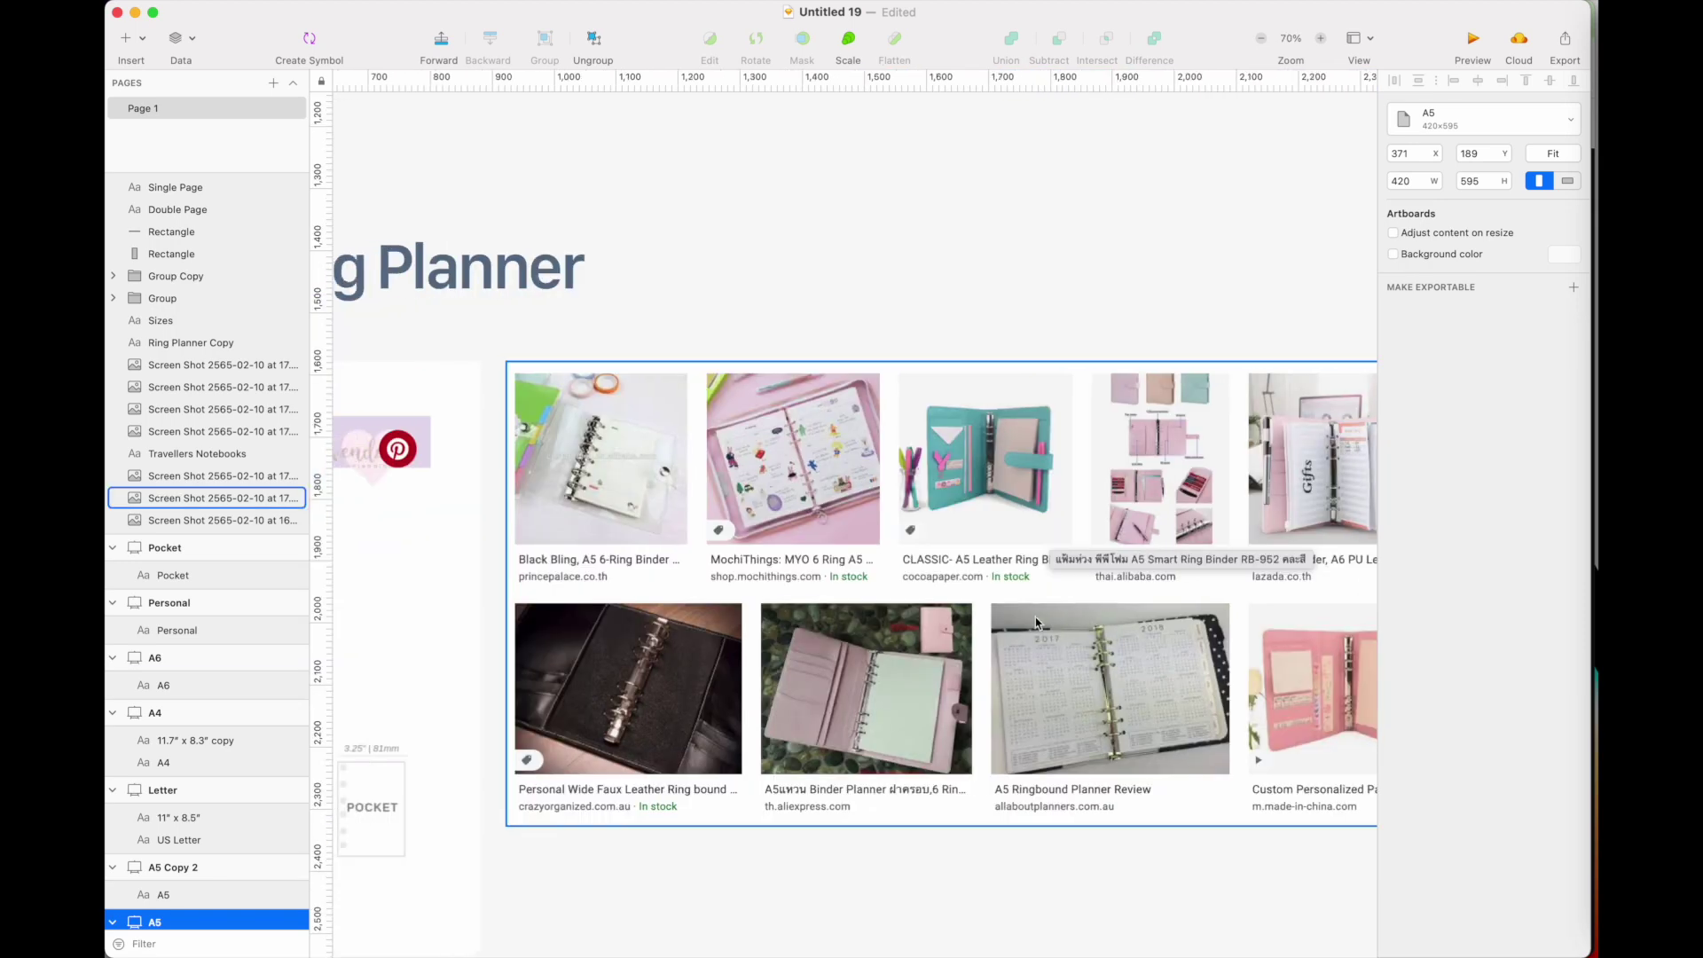
scroll(901, 499, right, 5)
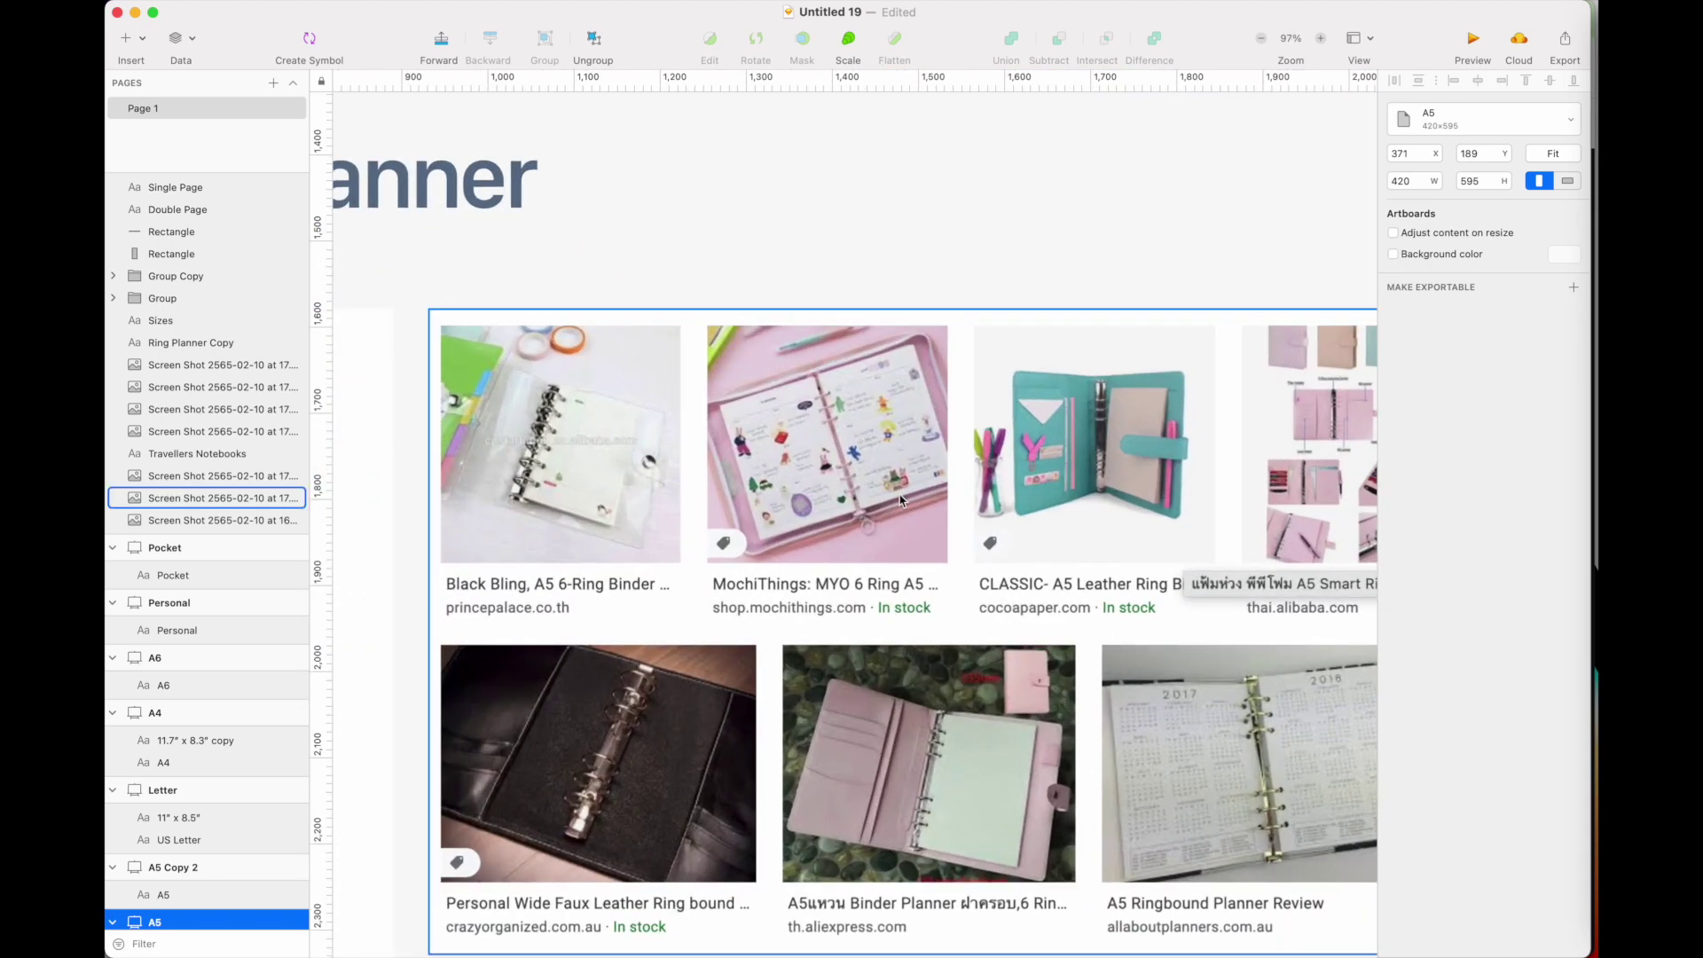
scroll(972, 626, down, 5)
scroll(928, 494, up, 5)
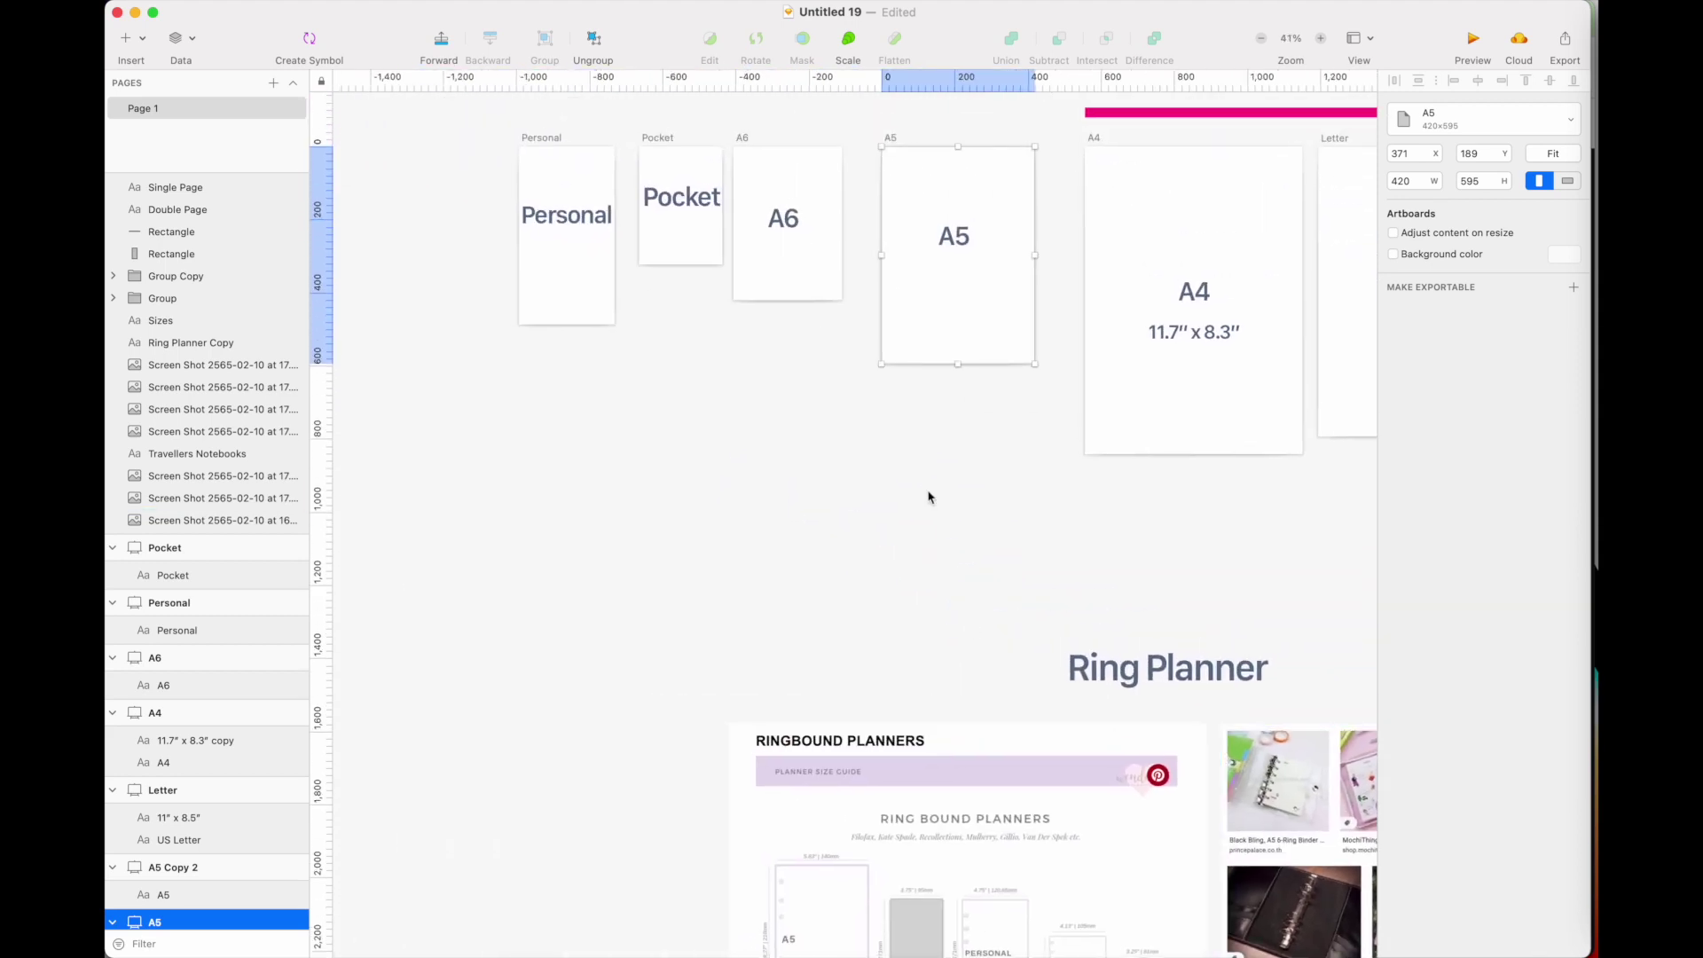
scroll(860, 133, up, 5)
click(498, 331)
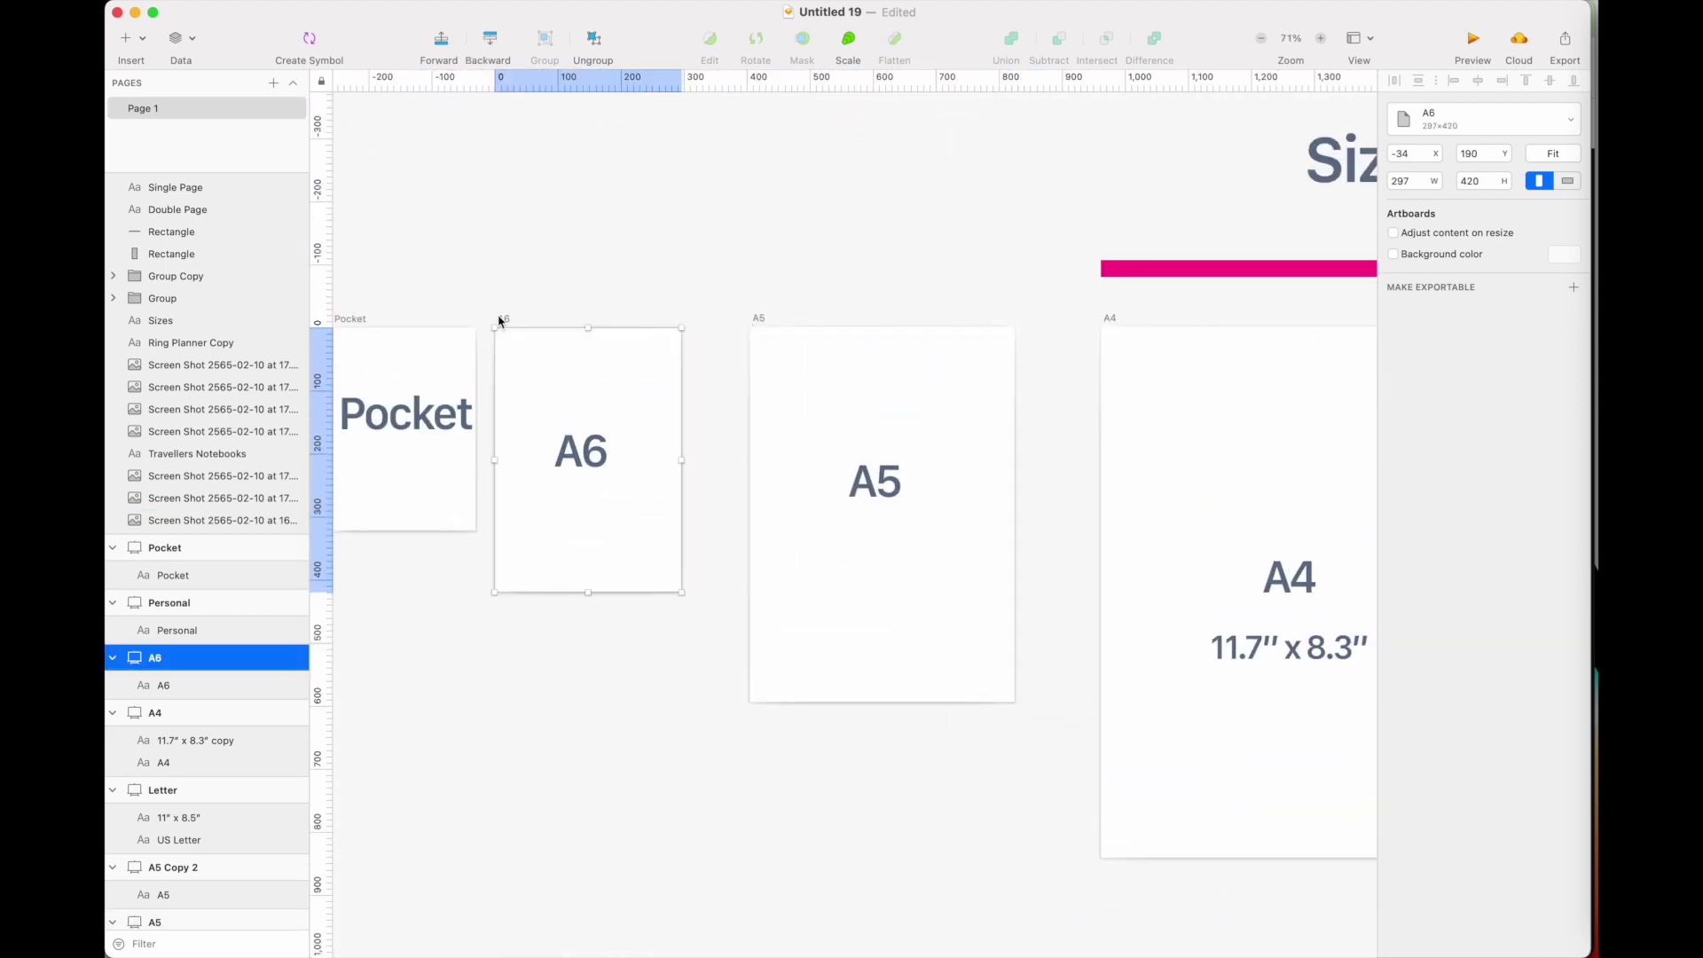
click(1568, 181)
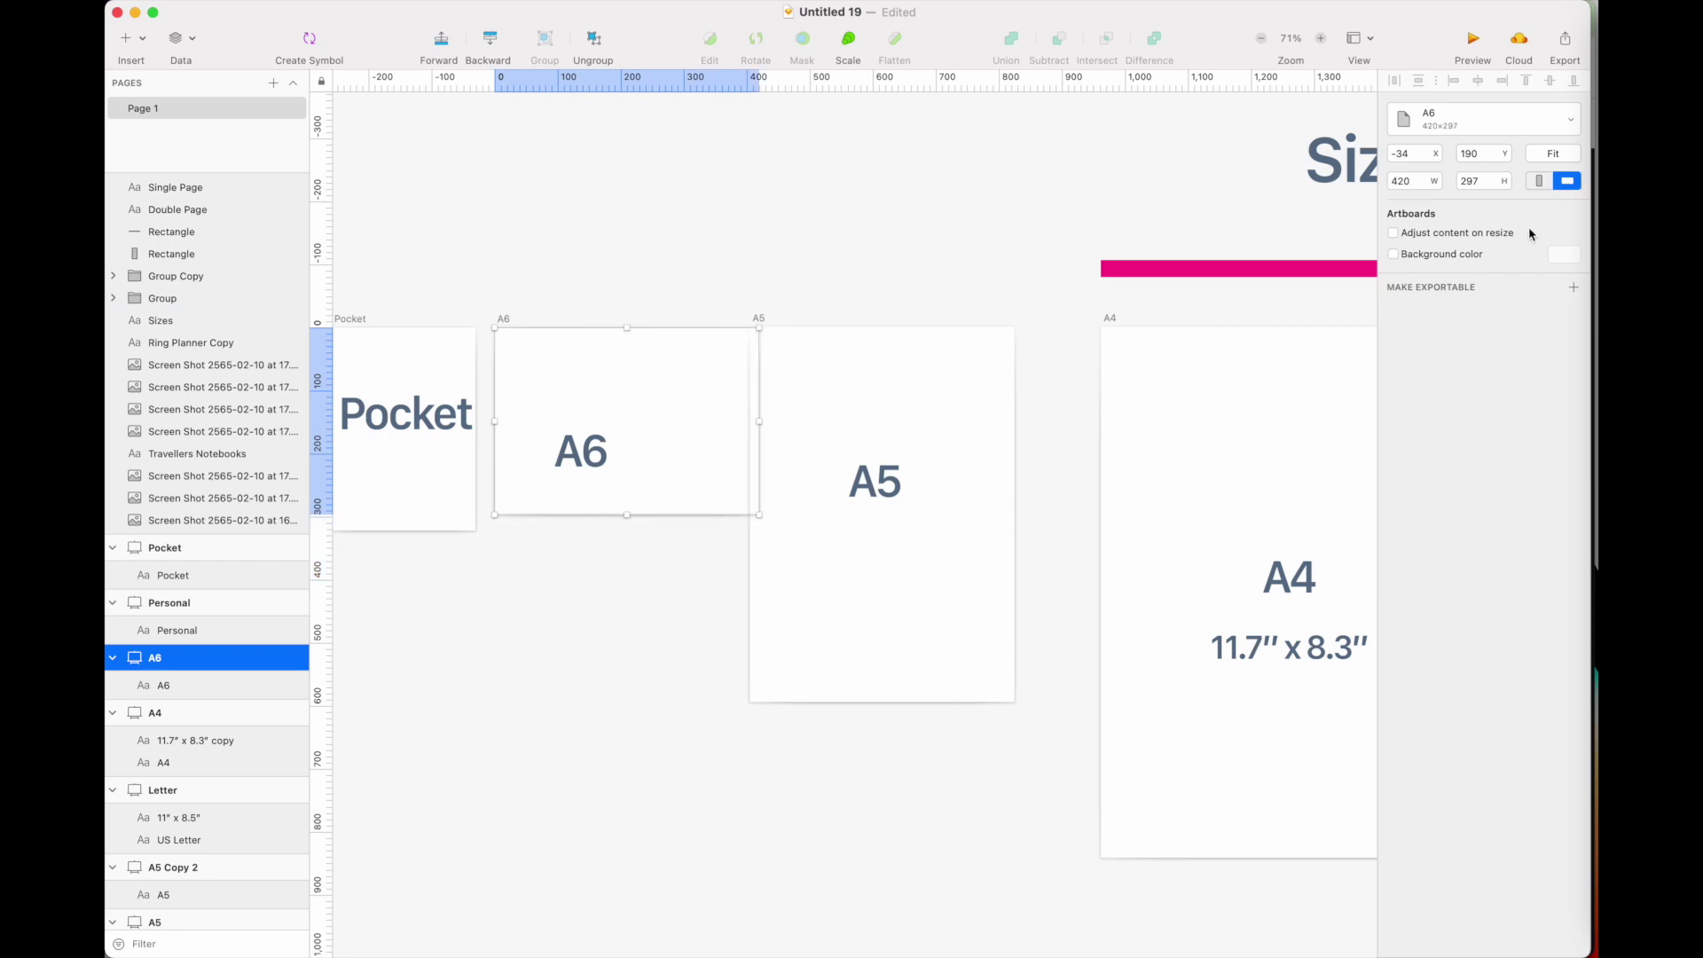
drag(499, 329, 483, 506)
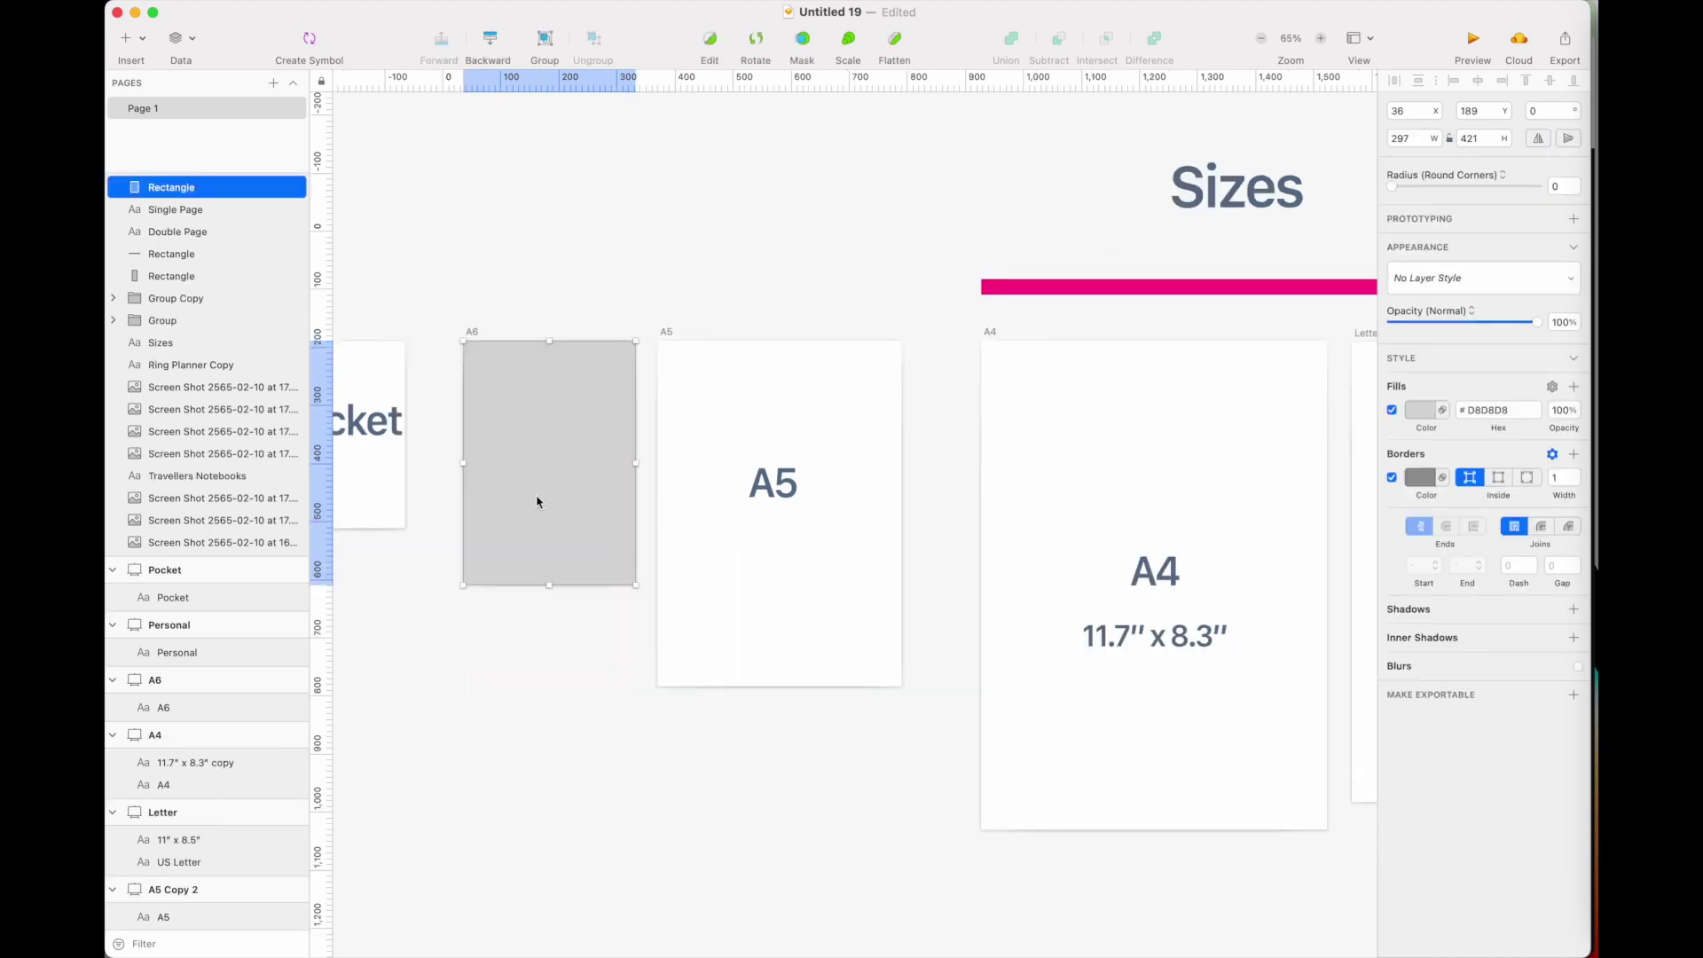
drag(1145, 645, 1027, 452)
Tile the A4 artboard with four A6 rectangles, then delete all four.
shift+click(1037, 654)
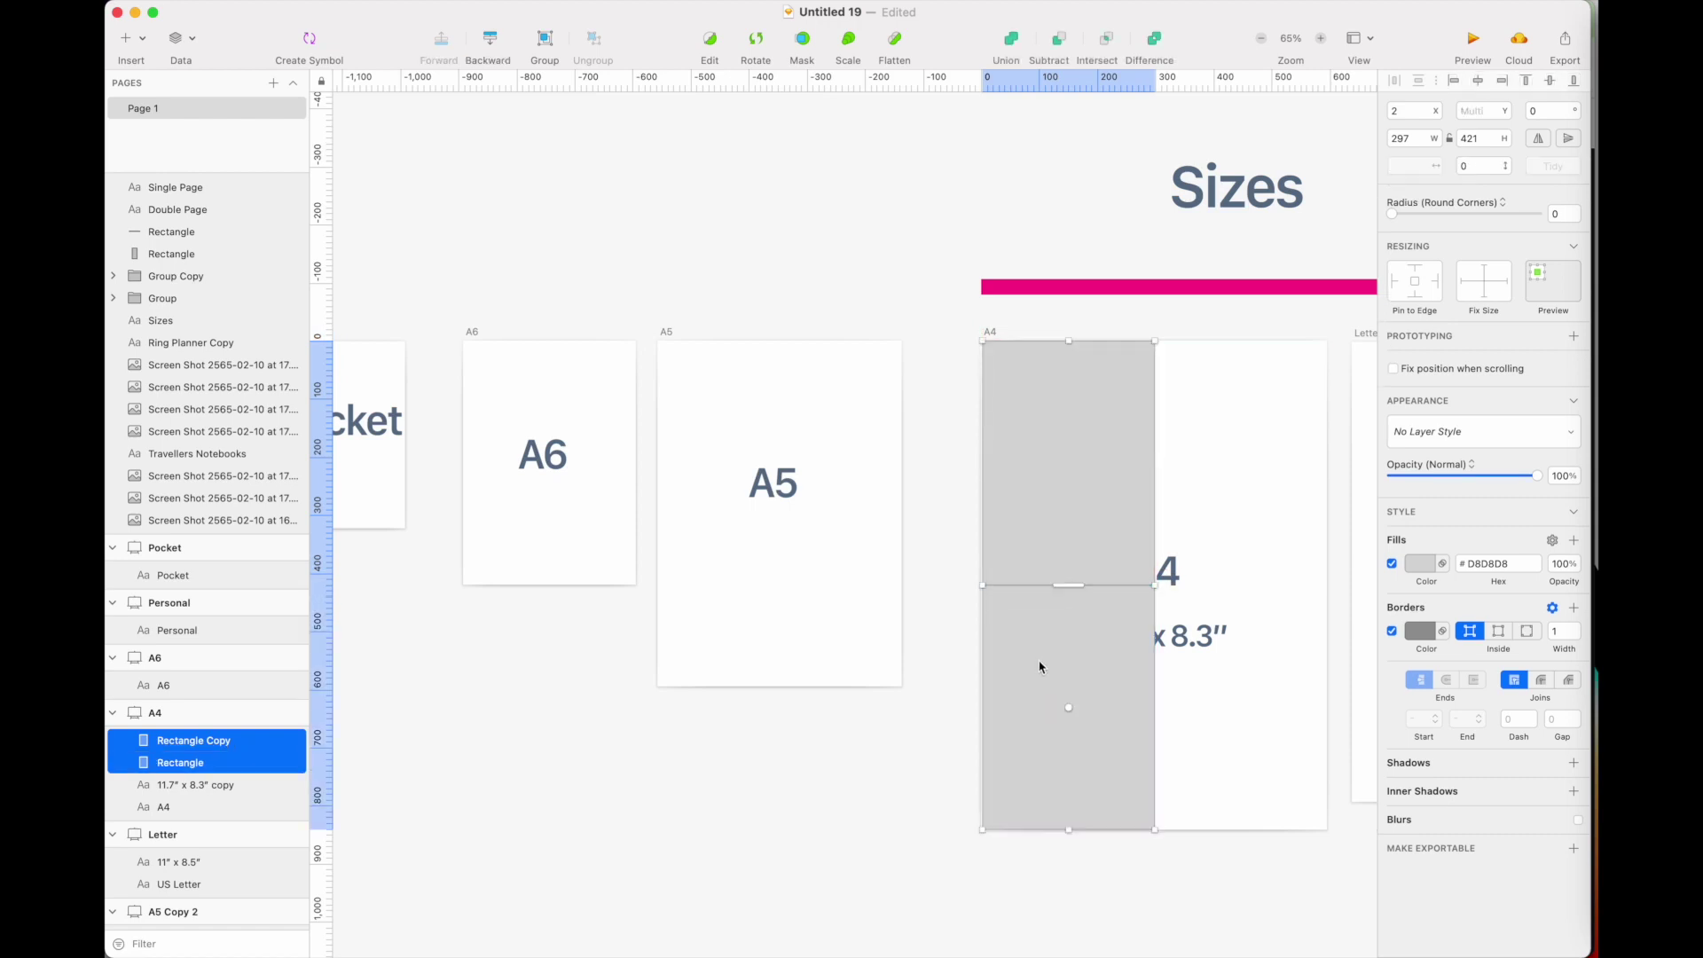
alt+drag(1029, 515, 1186, 530)
click(1114, 897)
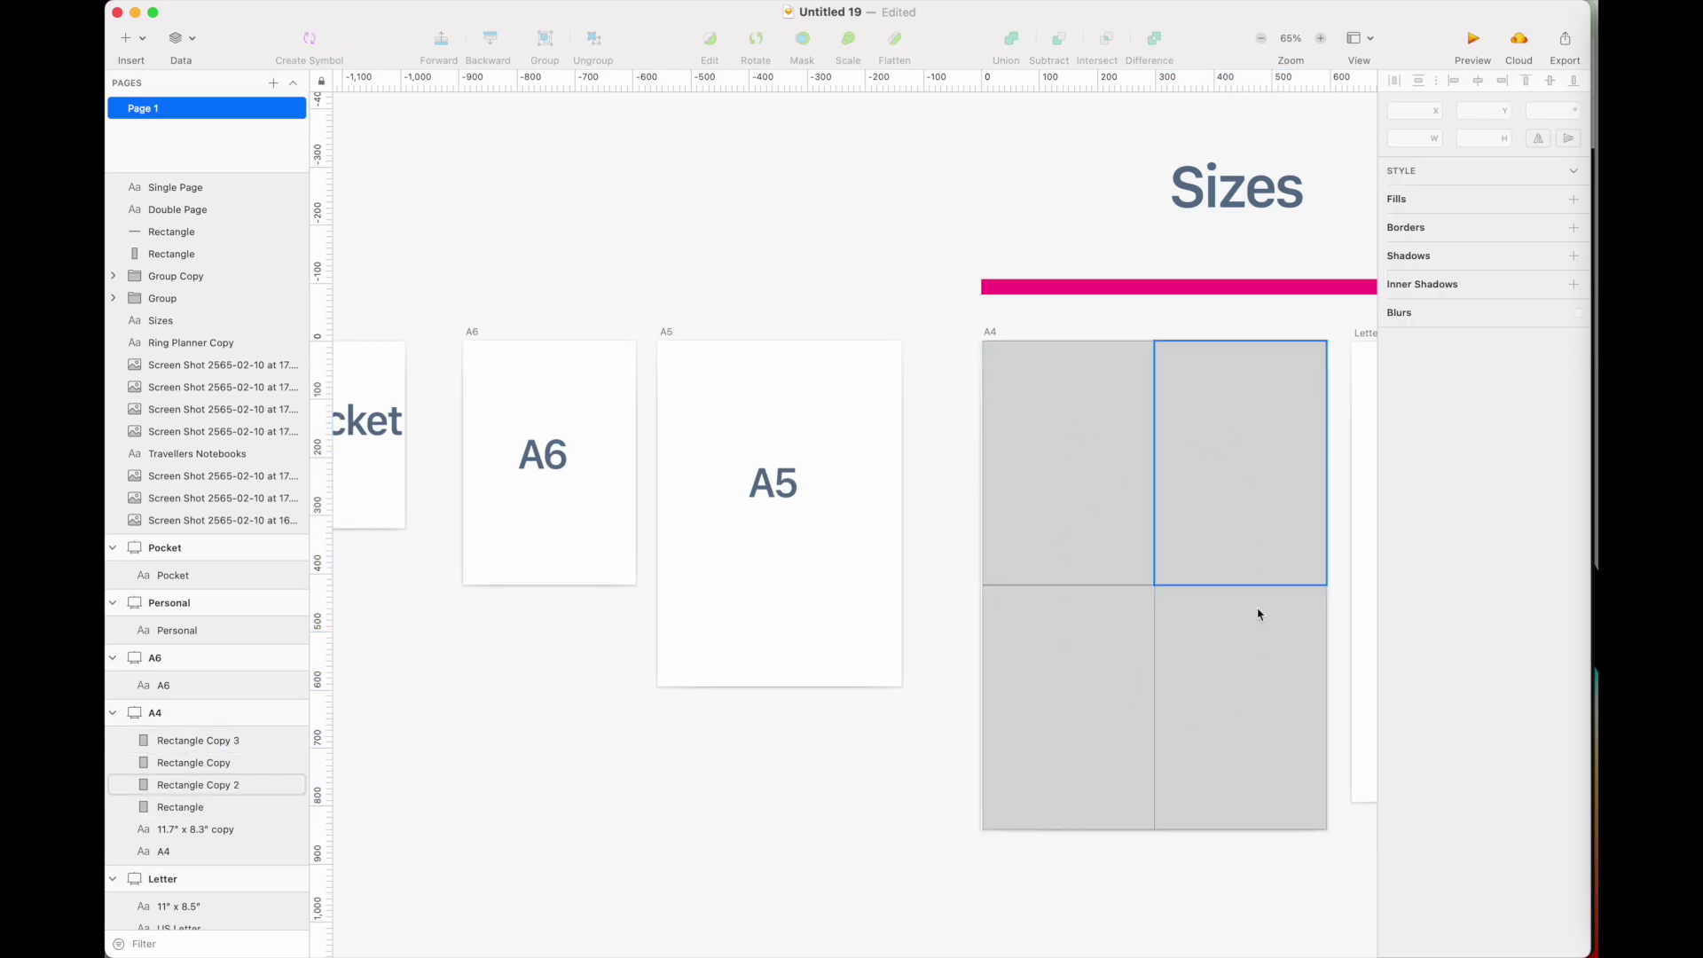
click(1088, 677)
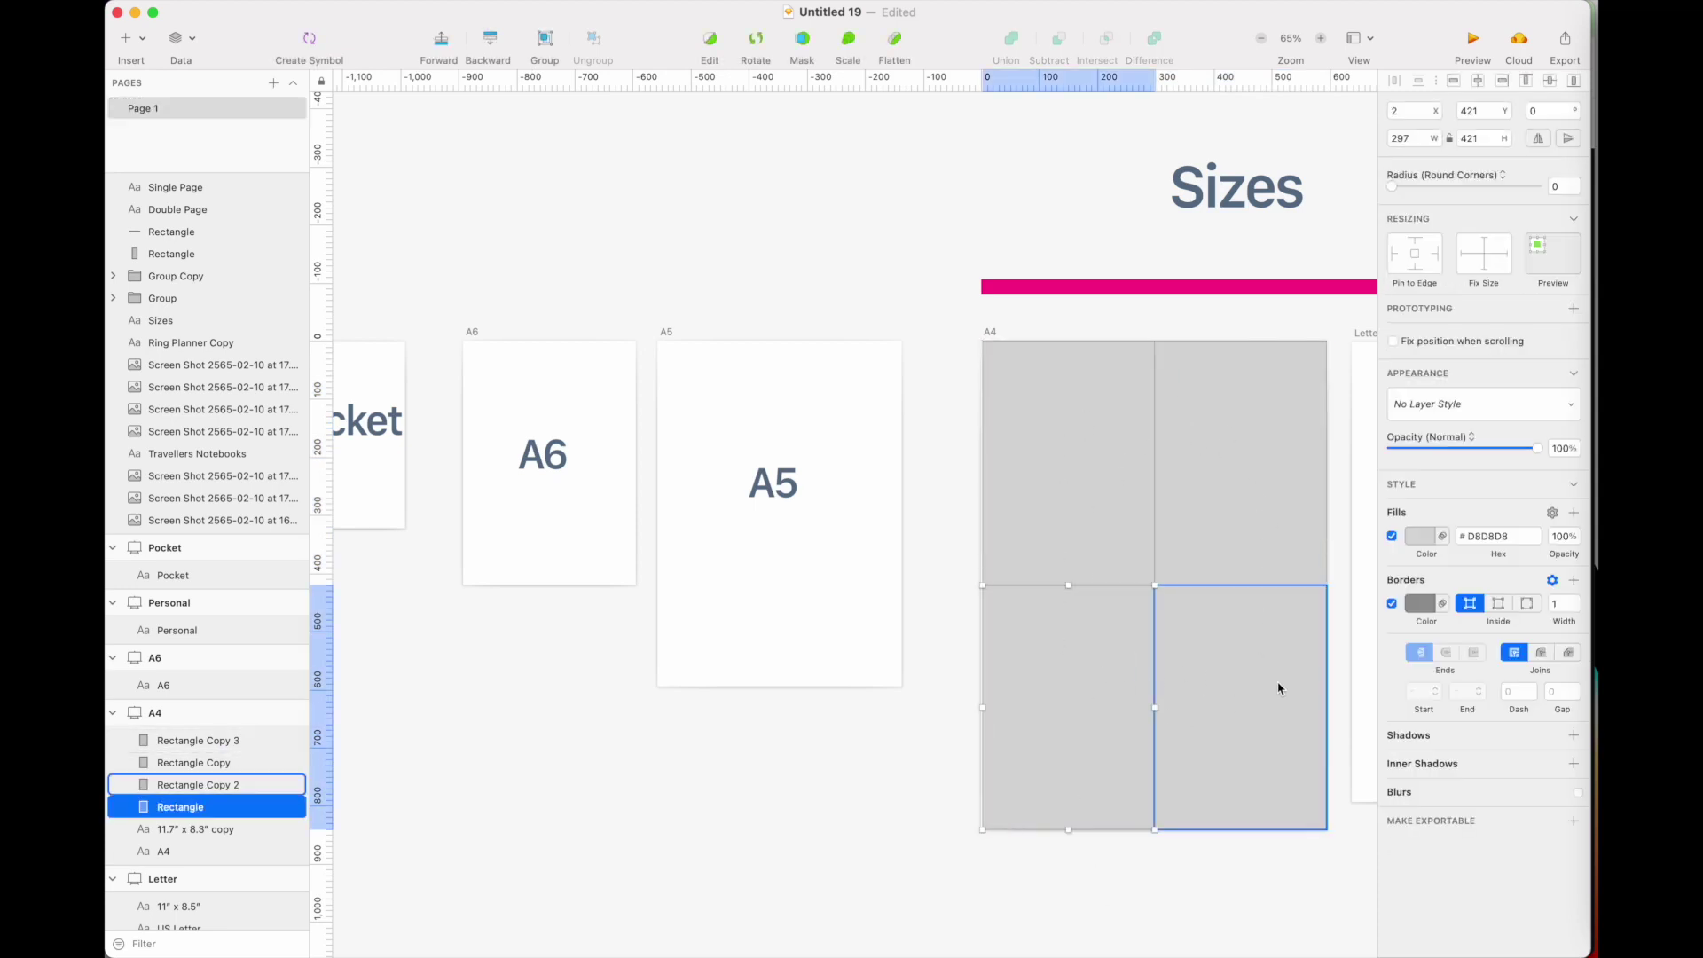
shift+click(1274, 683)
shift+click(1274, 506)
shift+click(1116, 501)
key(Delete)
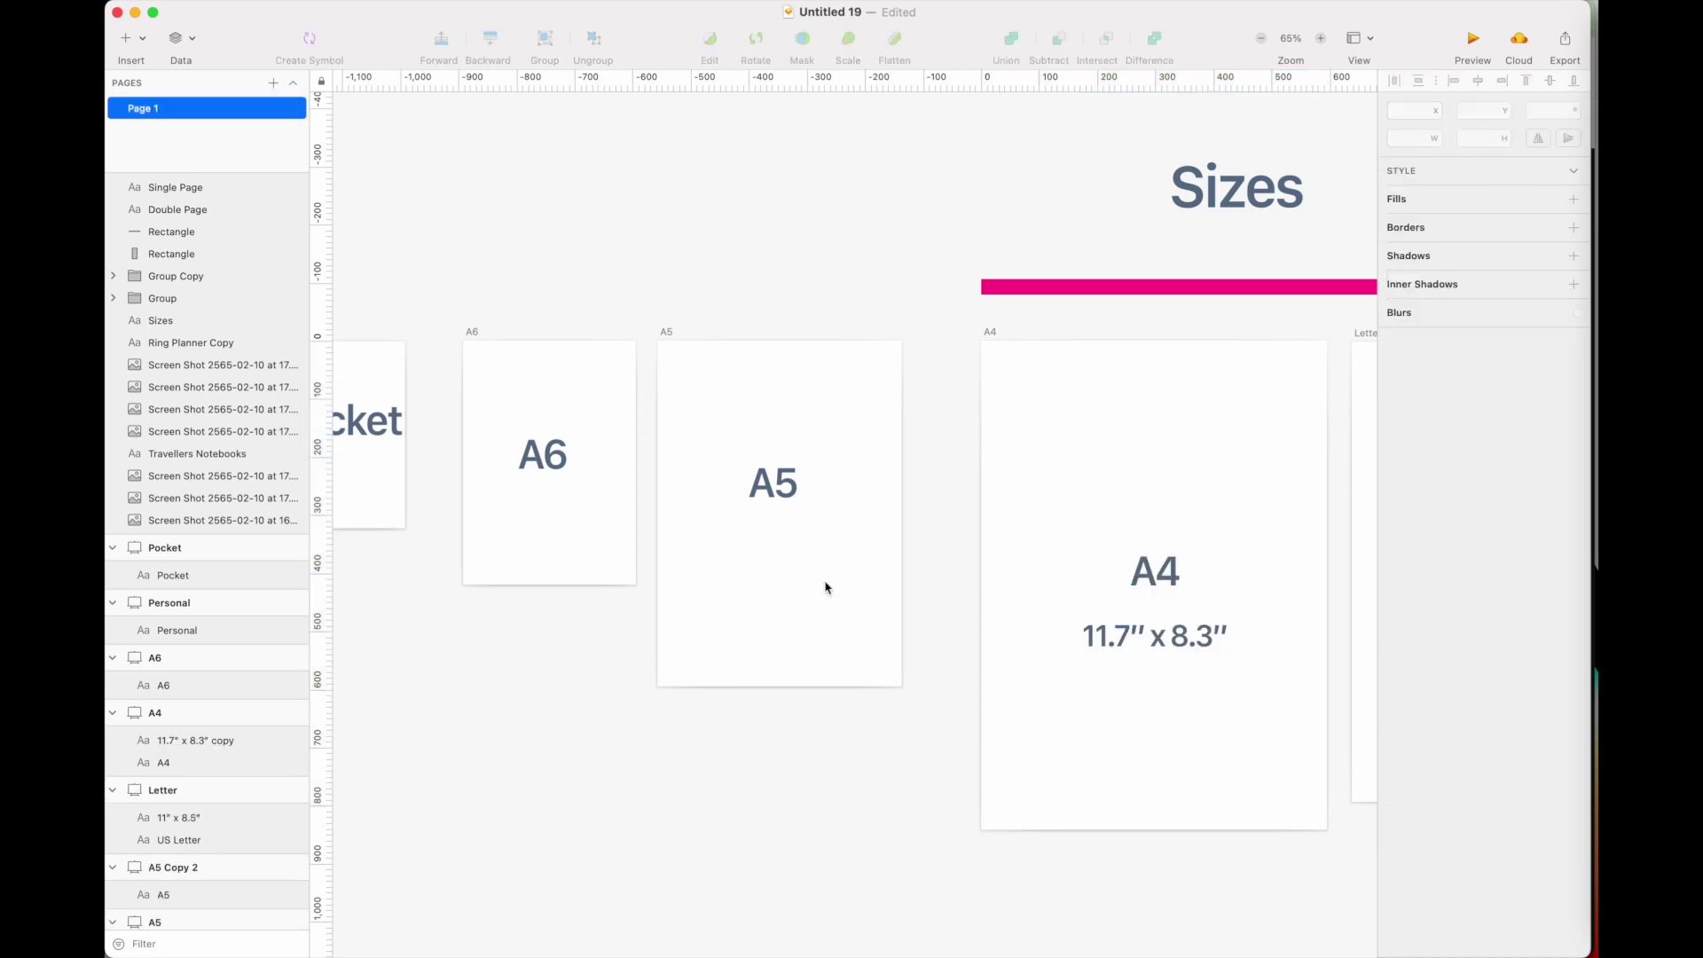
Bring a 228×321 Pocket-sized grey rectangle into A4 near its top-left.
scroll(825, 581, left, 3)
scroll(825, 582, down, 10)
scroll(745, 494, down, 5)
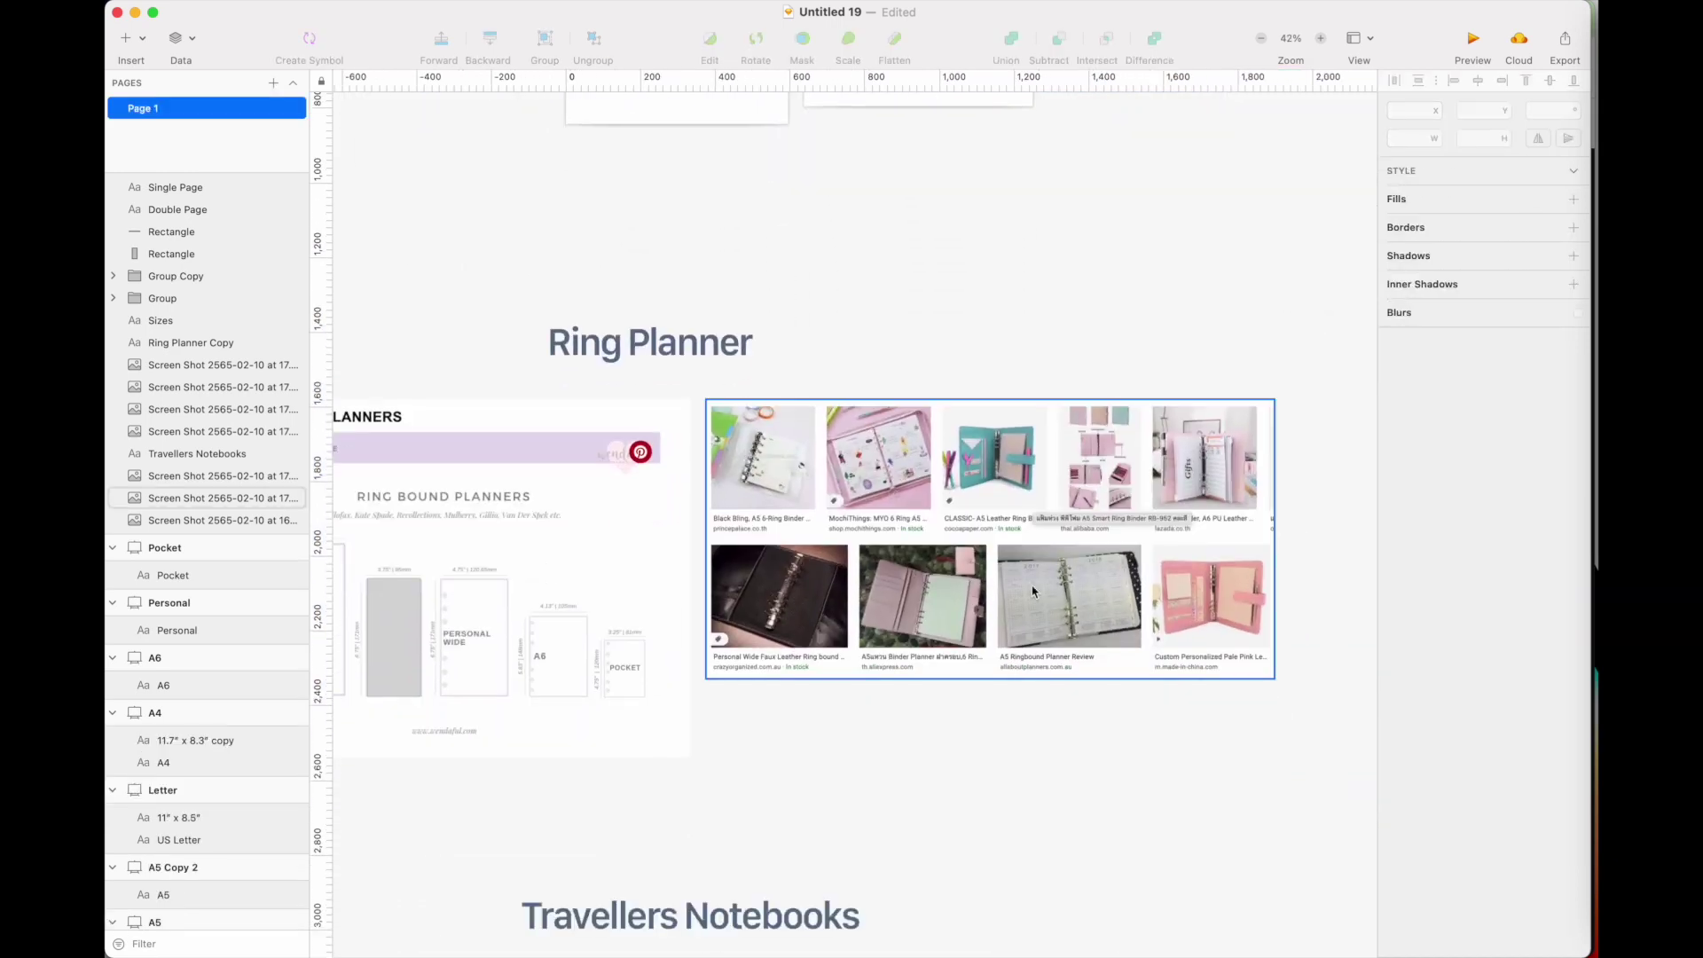
scroll(627, 362, up, 5)
scroll(809, 692, down, 5)
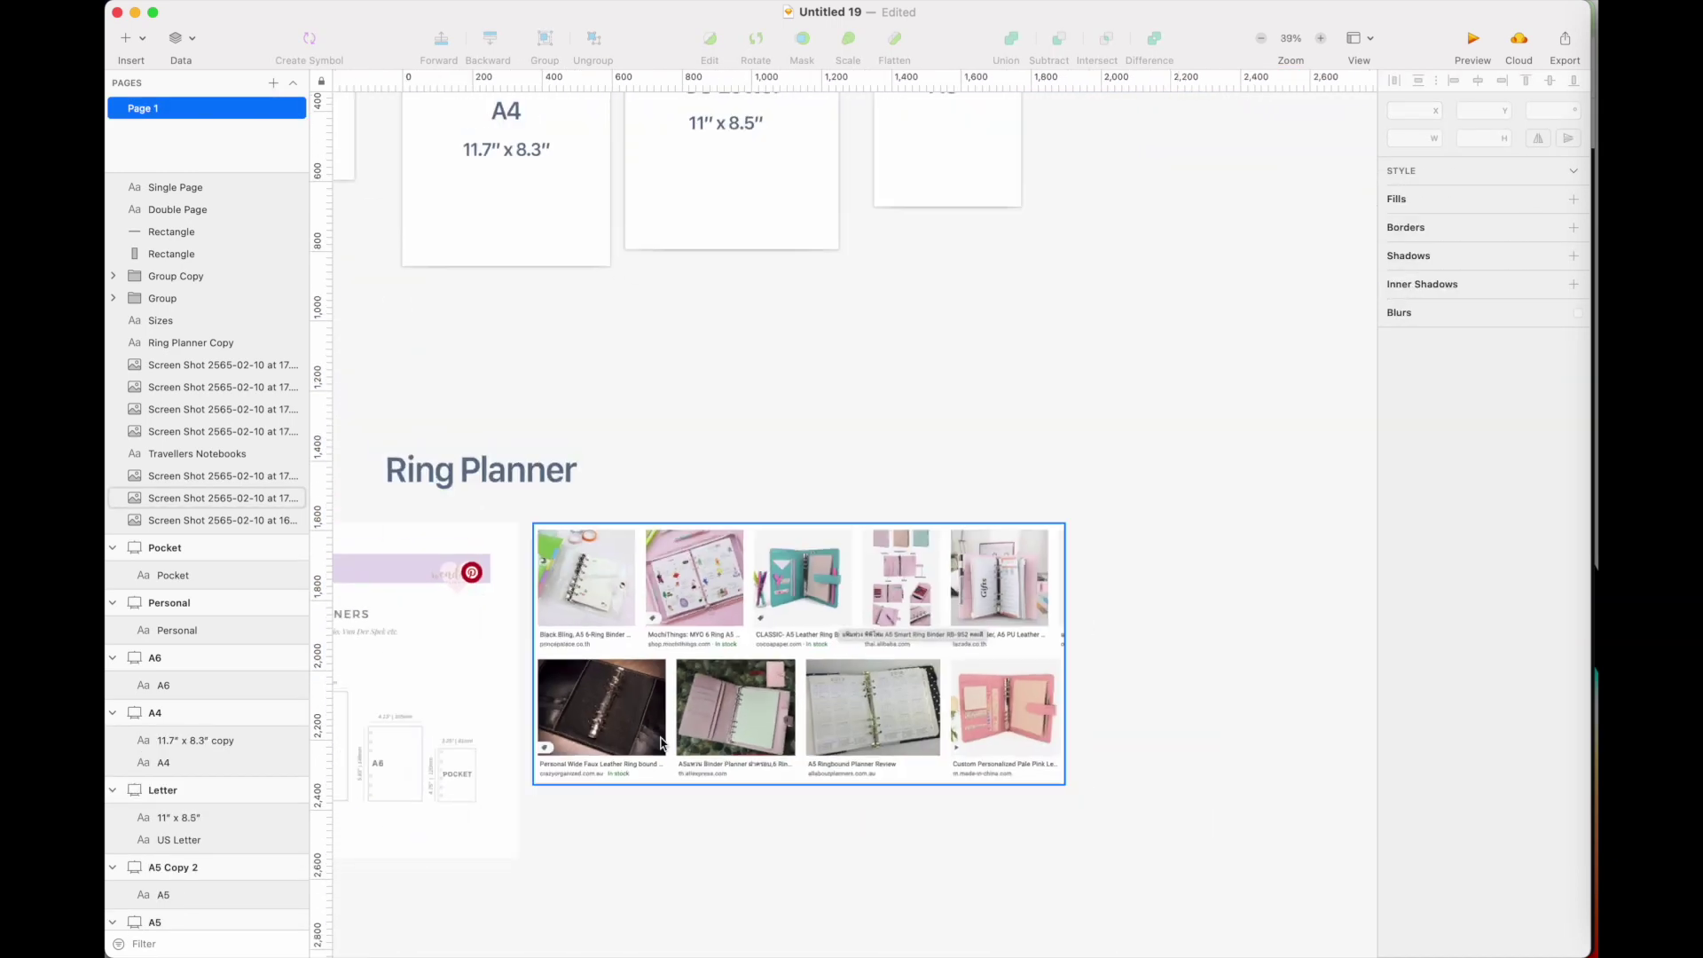
scroll(668, 446, up, 10)
scroll(668, 445, up, 3)
key(super+v)
drag(467, 589, 953, 633)
scroll(353, 671, up, 3)
scroll(353, 672, up, 3)
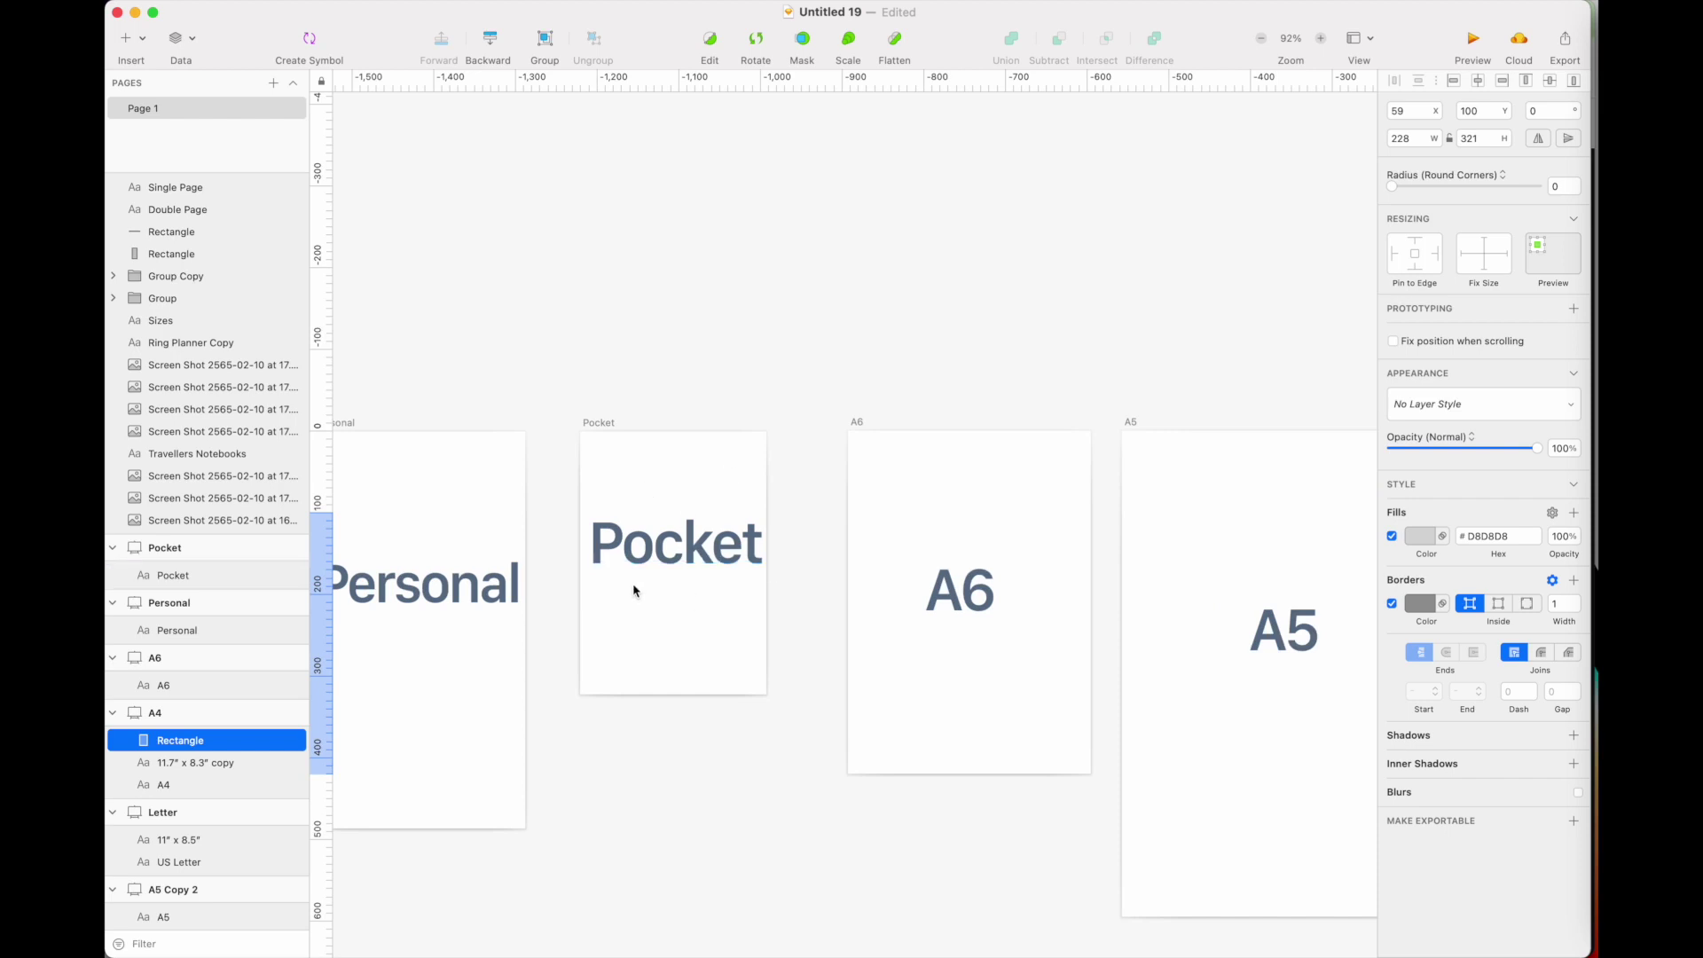
Arrange four Pocket-sized tiles in a 2×2 grid, try them in Letter, then delete them.
scroll(679, 623, down, 5)
scroll(781, 613, right, 5)
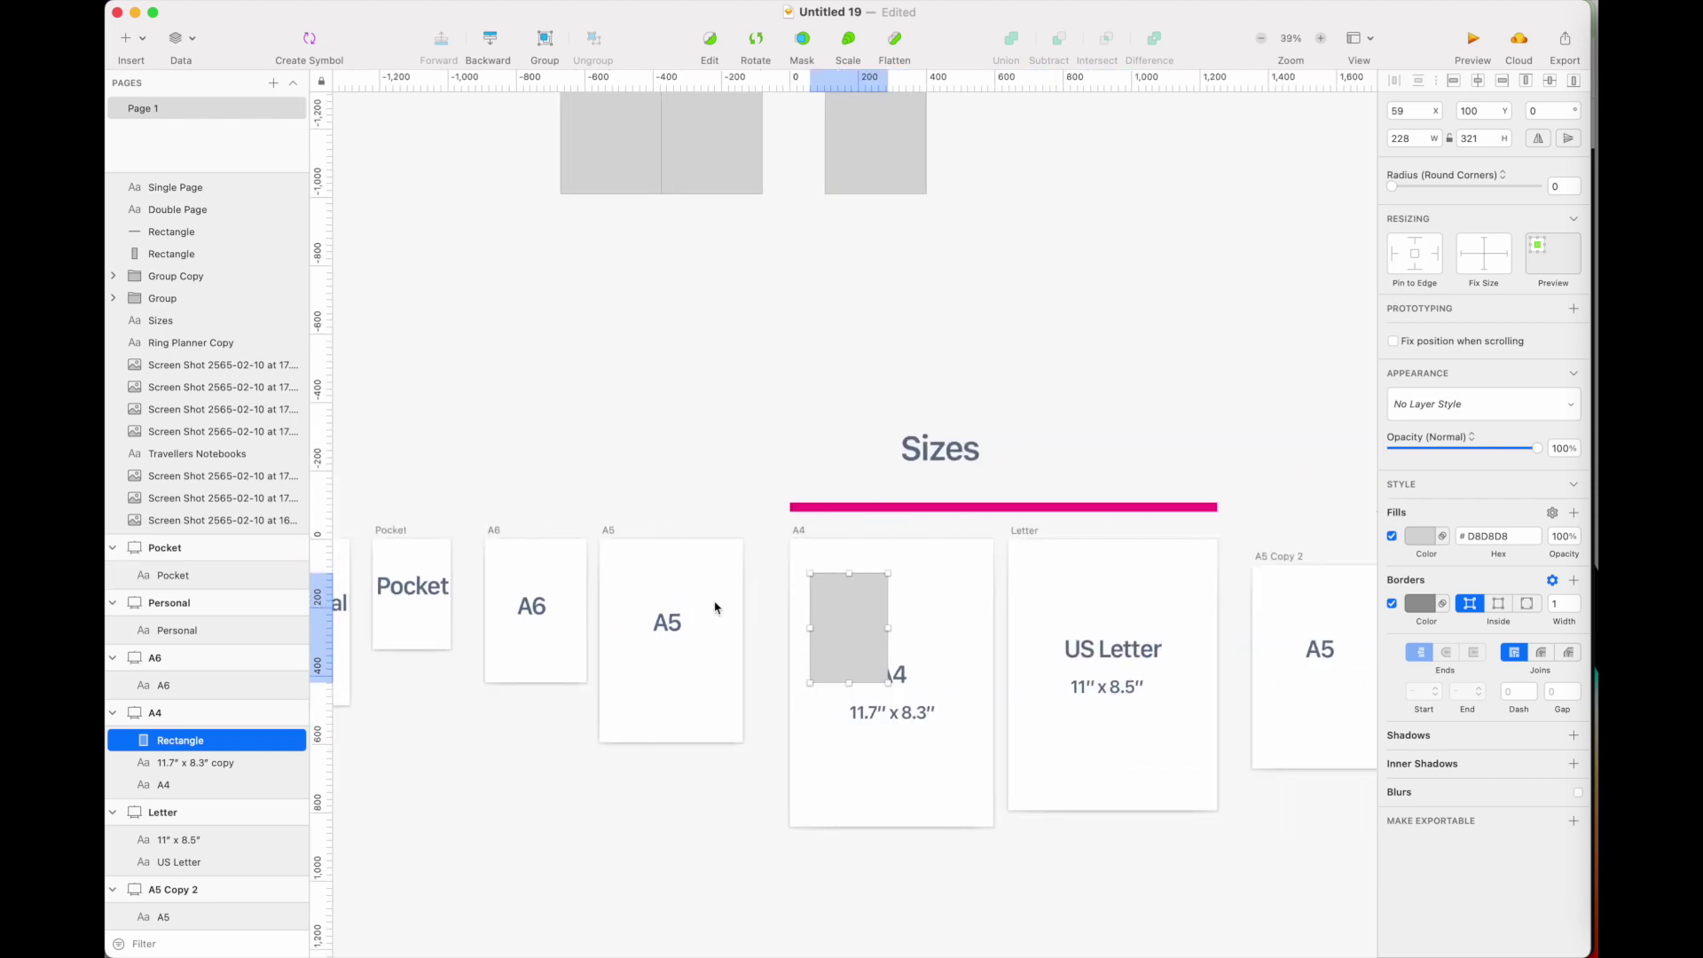
scroll(896, 608, up, 2)
drag(825, 648, 859, 699)
shift+click(834, 638)
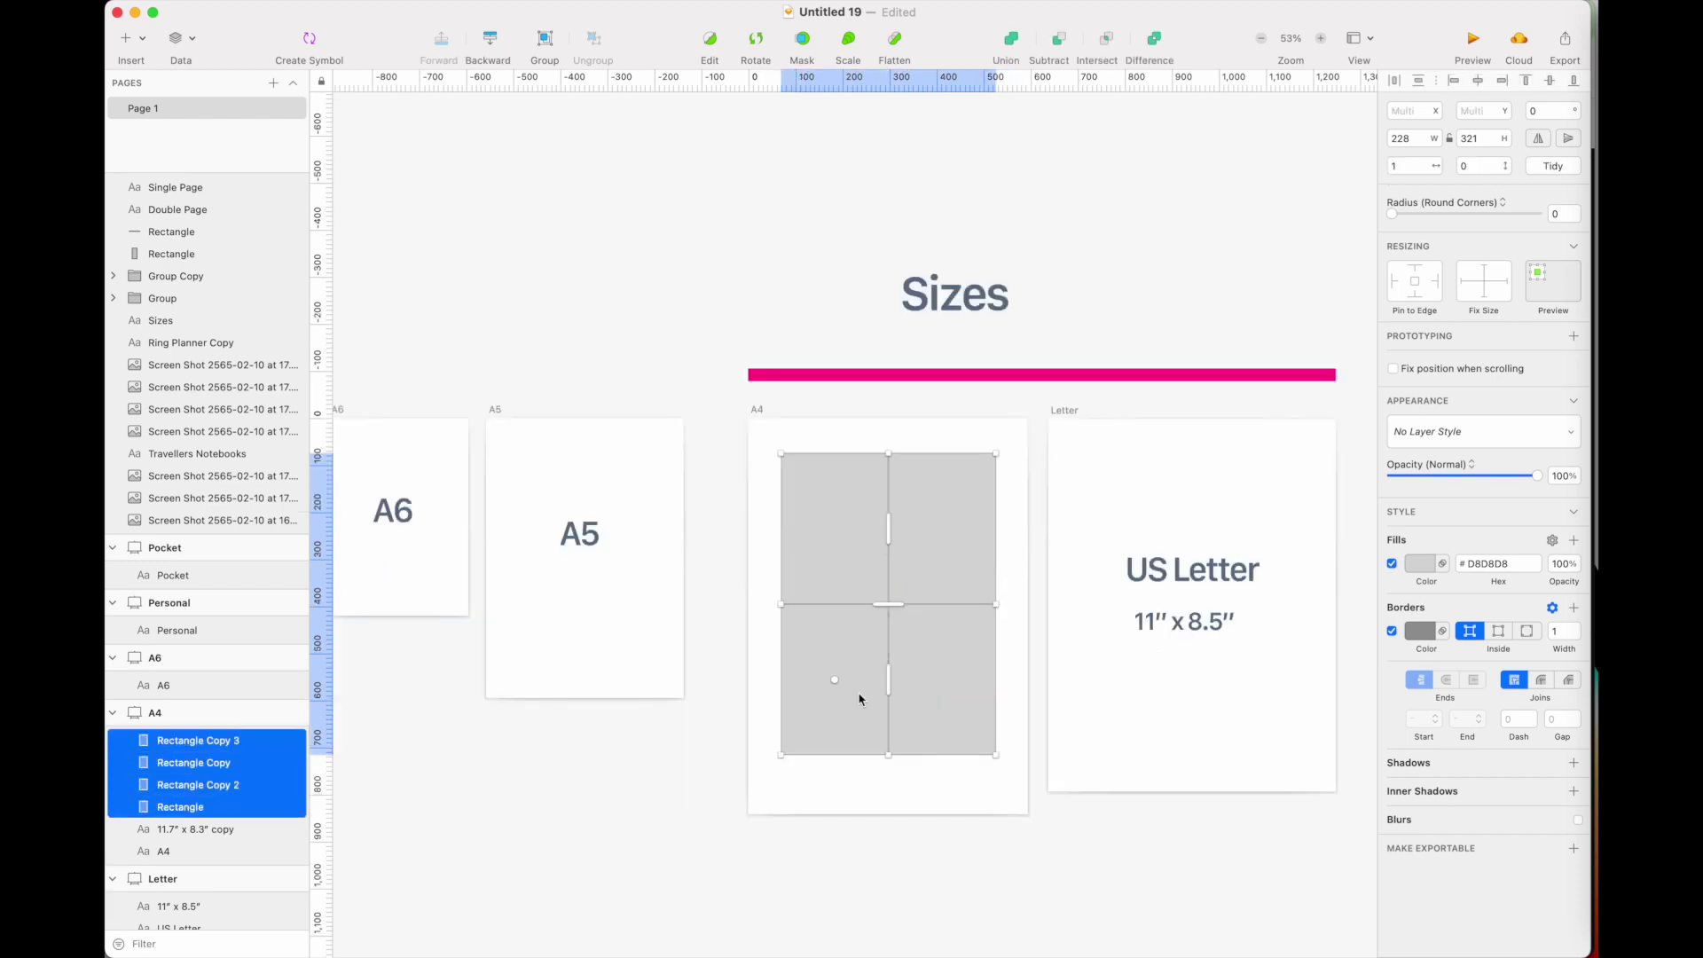
mouse_move(825, 548)
mouse_down()
mouse_move(1186, 563)
mouse_move(1129, 536)
mouse_move(1126, 551)
mouse_move(817, 558)
mouse_move(1150, 583)
mouse_move(1129, 538)
mouse_move(821, 544)
mouse_up()
key(BackSpace)
Move the Personal artboard and draw a grey rectangle filling it.
scroll(822, 545, left, 5)
scroll(823, 545, left, 5)
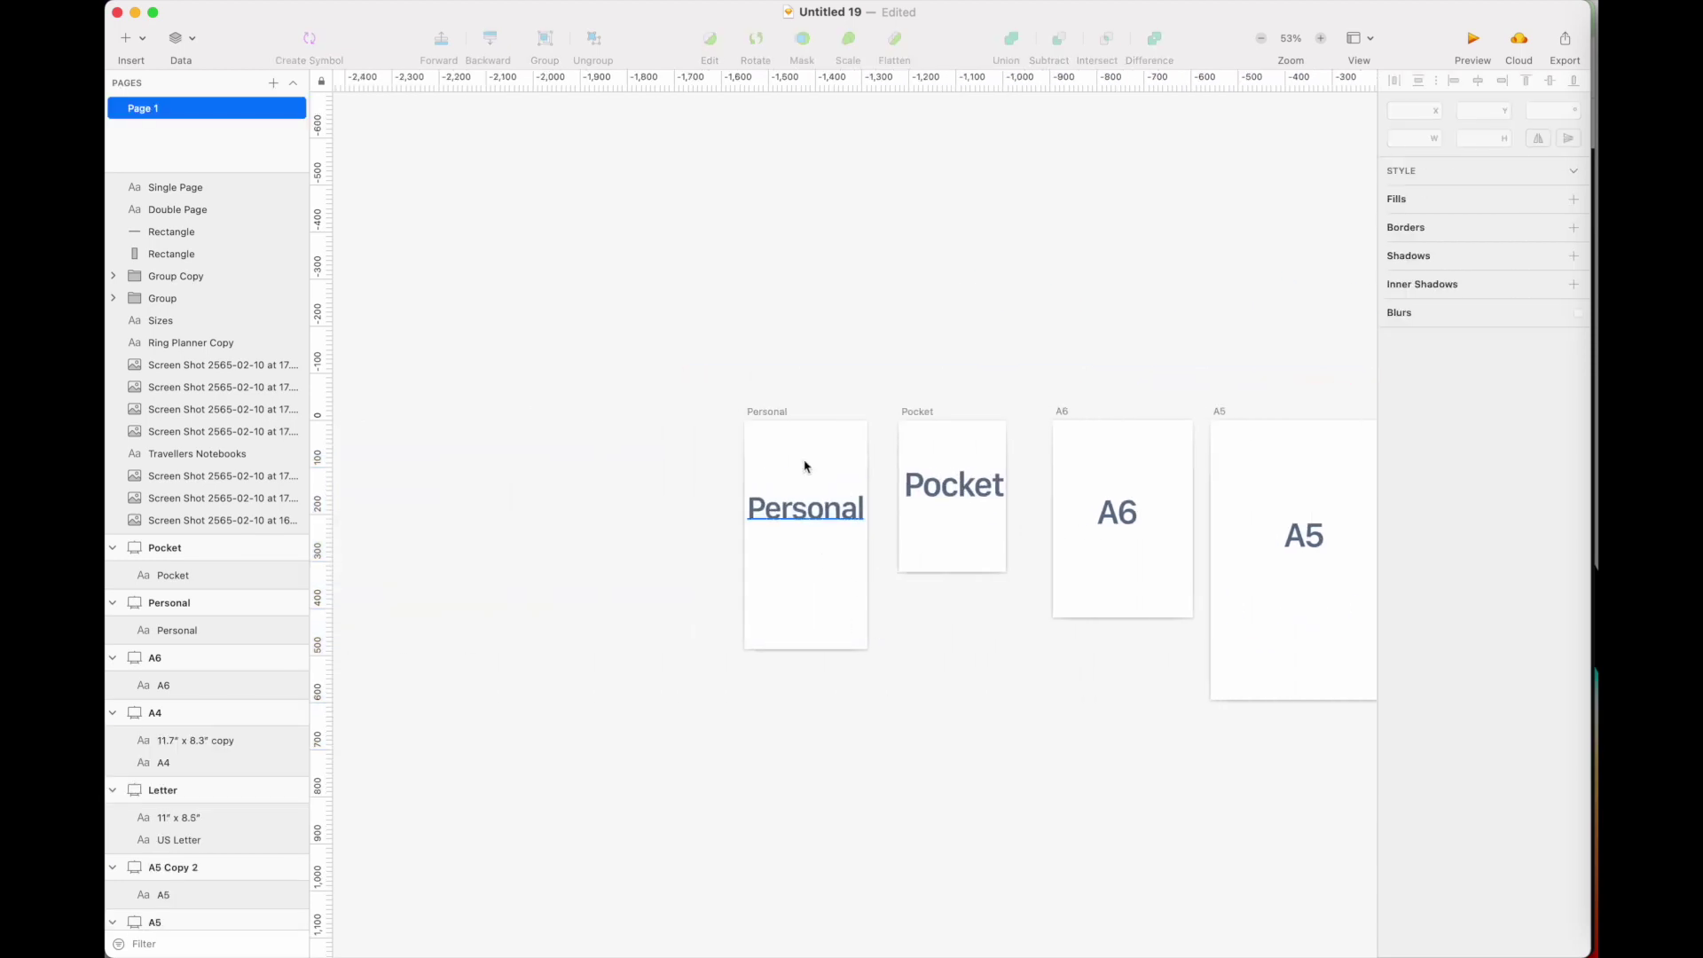
scroll(807, 553, down, 3)
scroll(802, 555, down, 10)
scroll(940, 673, up, 3)
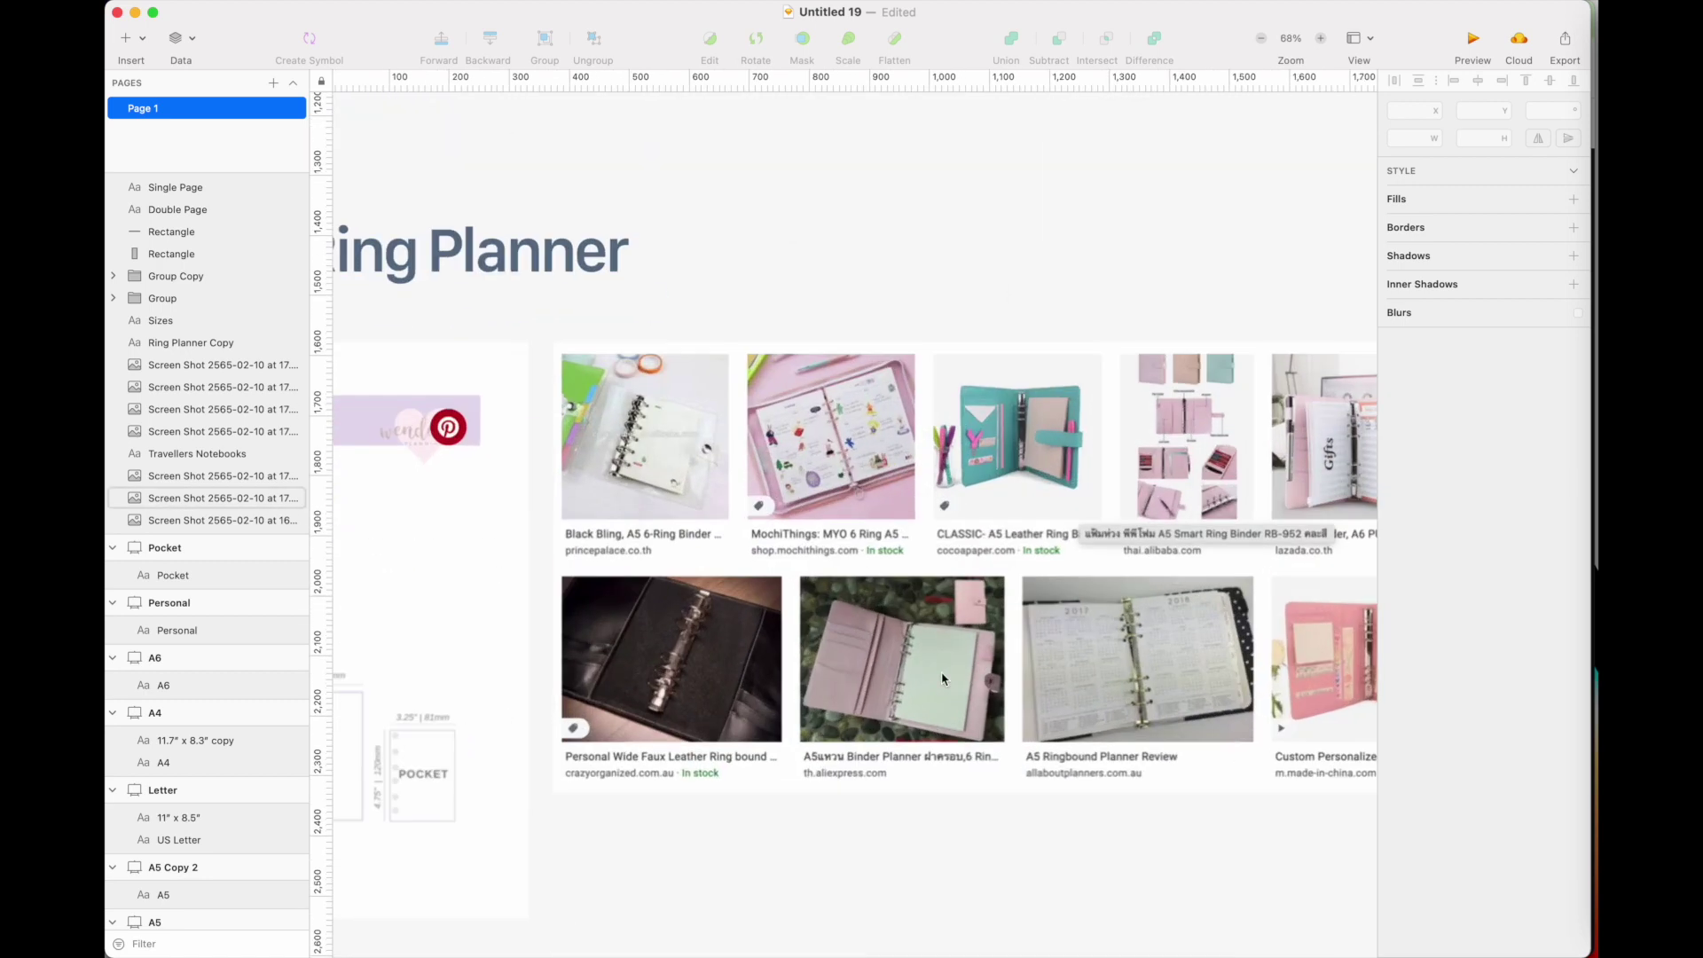
scroll(941, 672, down, 3)
scroll(501, 470, up, 5)
scroll(501, 470, left, 3)
scroll(501, 470, up, 3)
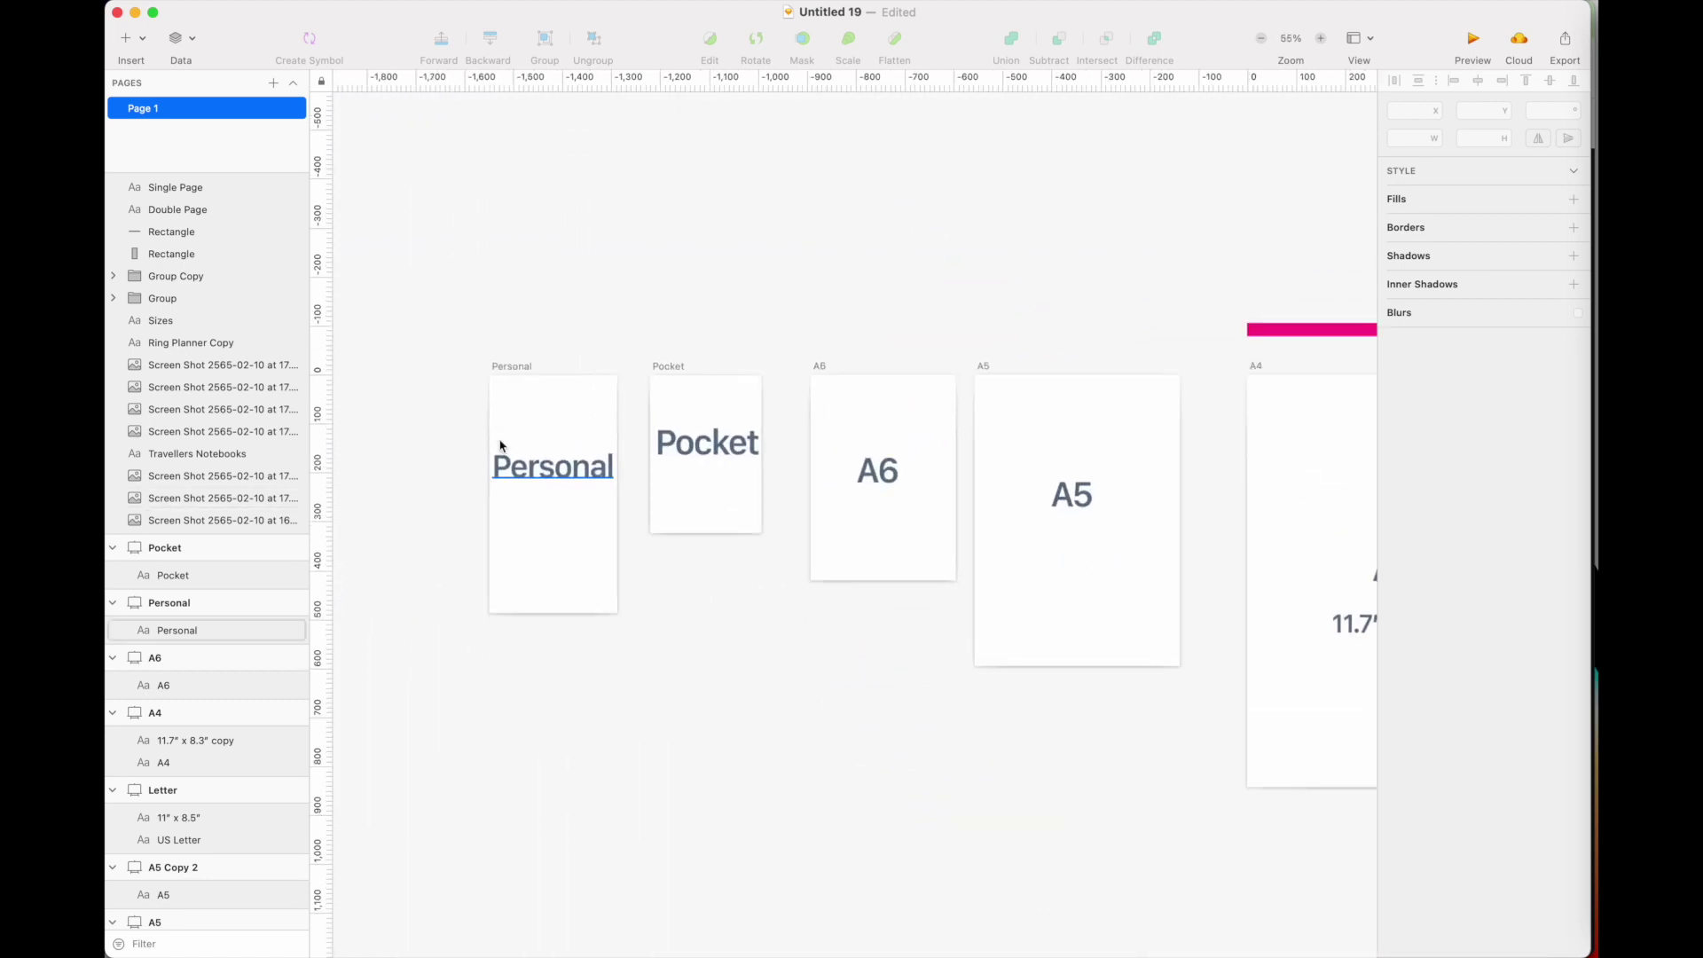
drag(494, 369, 821, 587)
drag(456, 399, 616, 700)
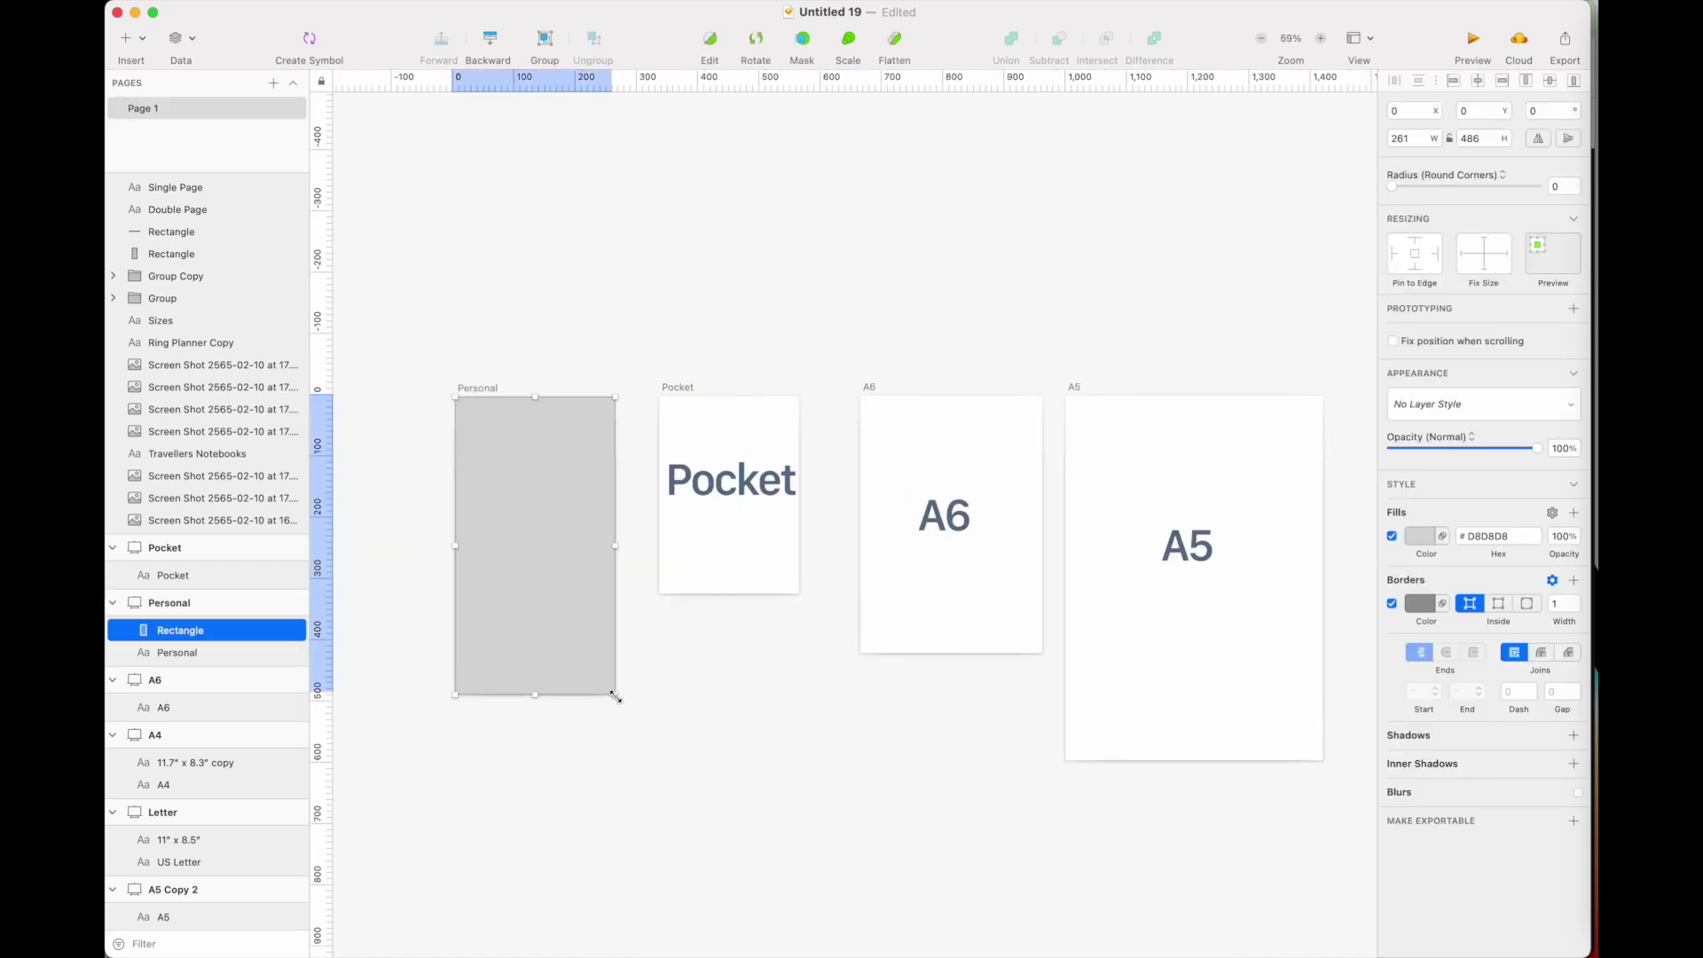
Move the grey rectangle into A4, rotate it 90° to landscape, and shift both rectangles.
scroll(616, 700, down, 3)
drag(530, 540, 1047, 557)
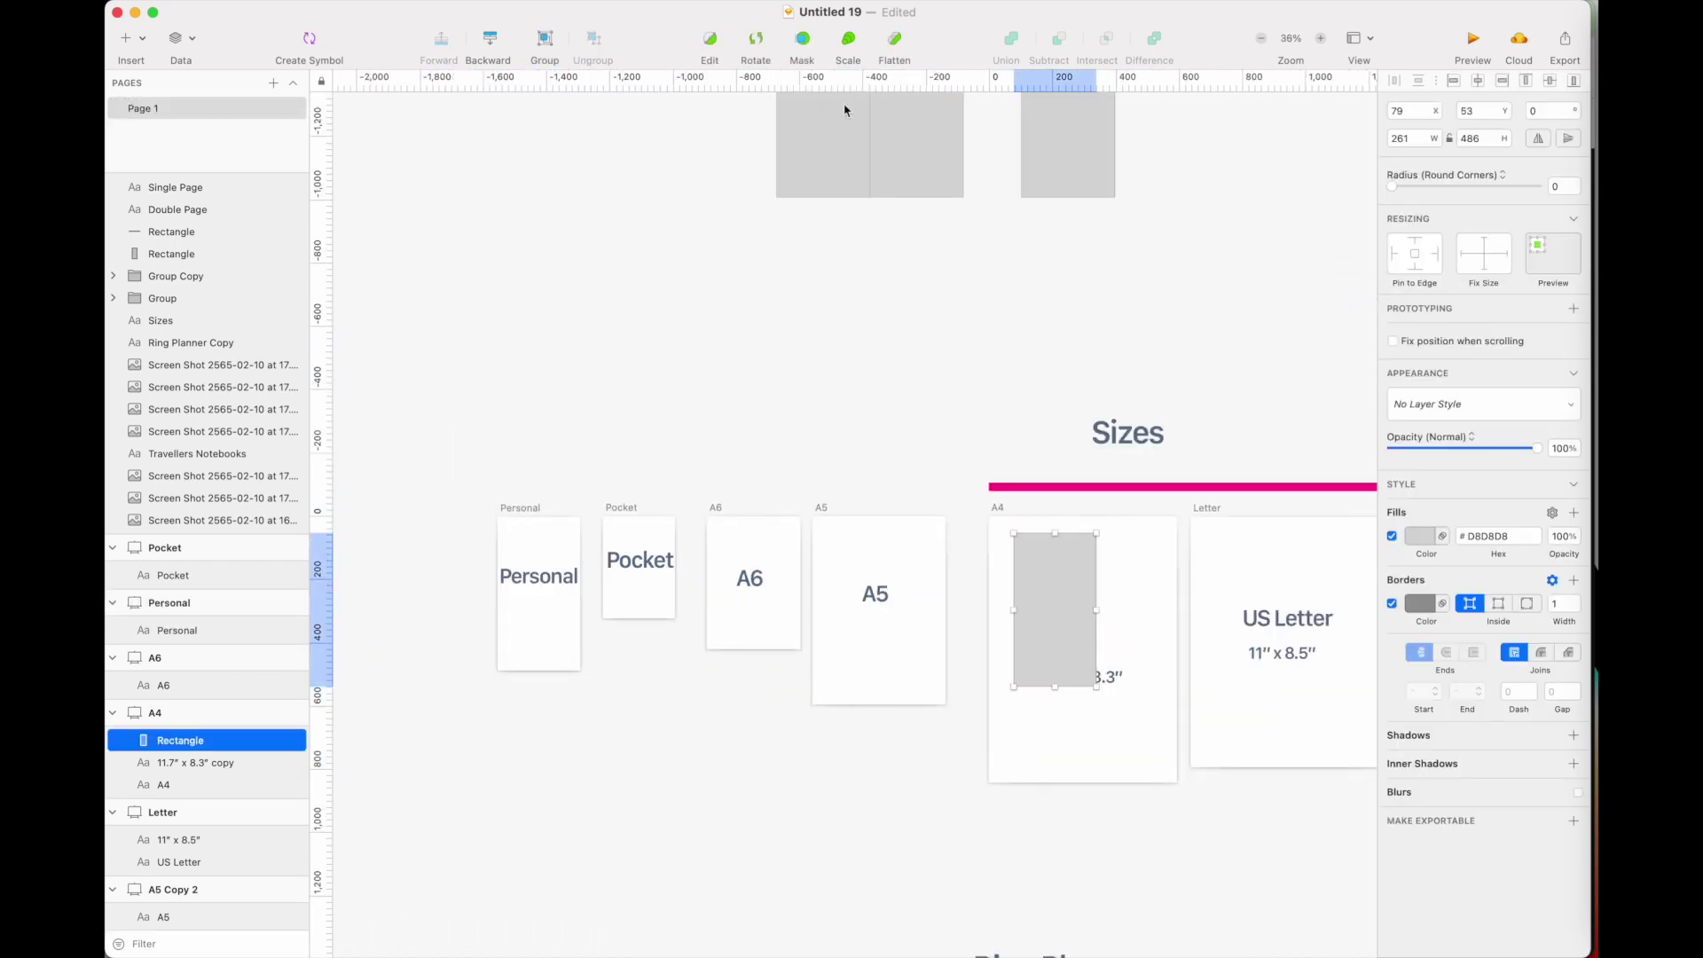
click(760, 41)
drag(1162, 519, 1201, 764)
key(Return)
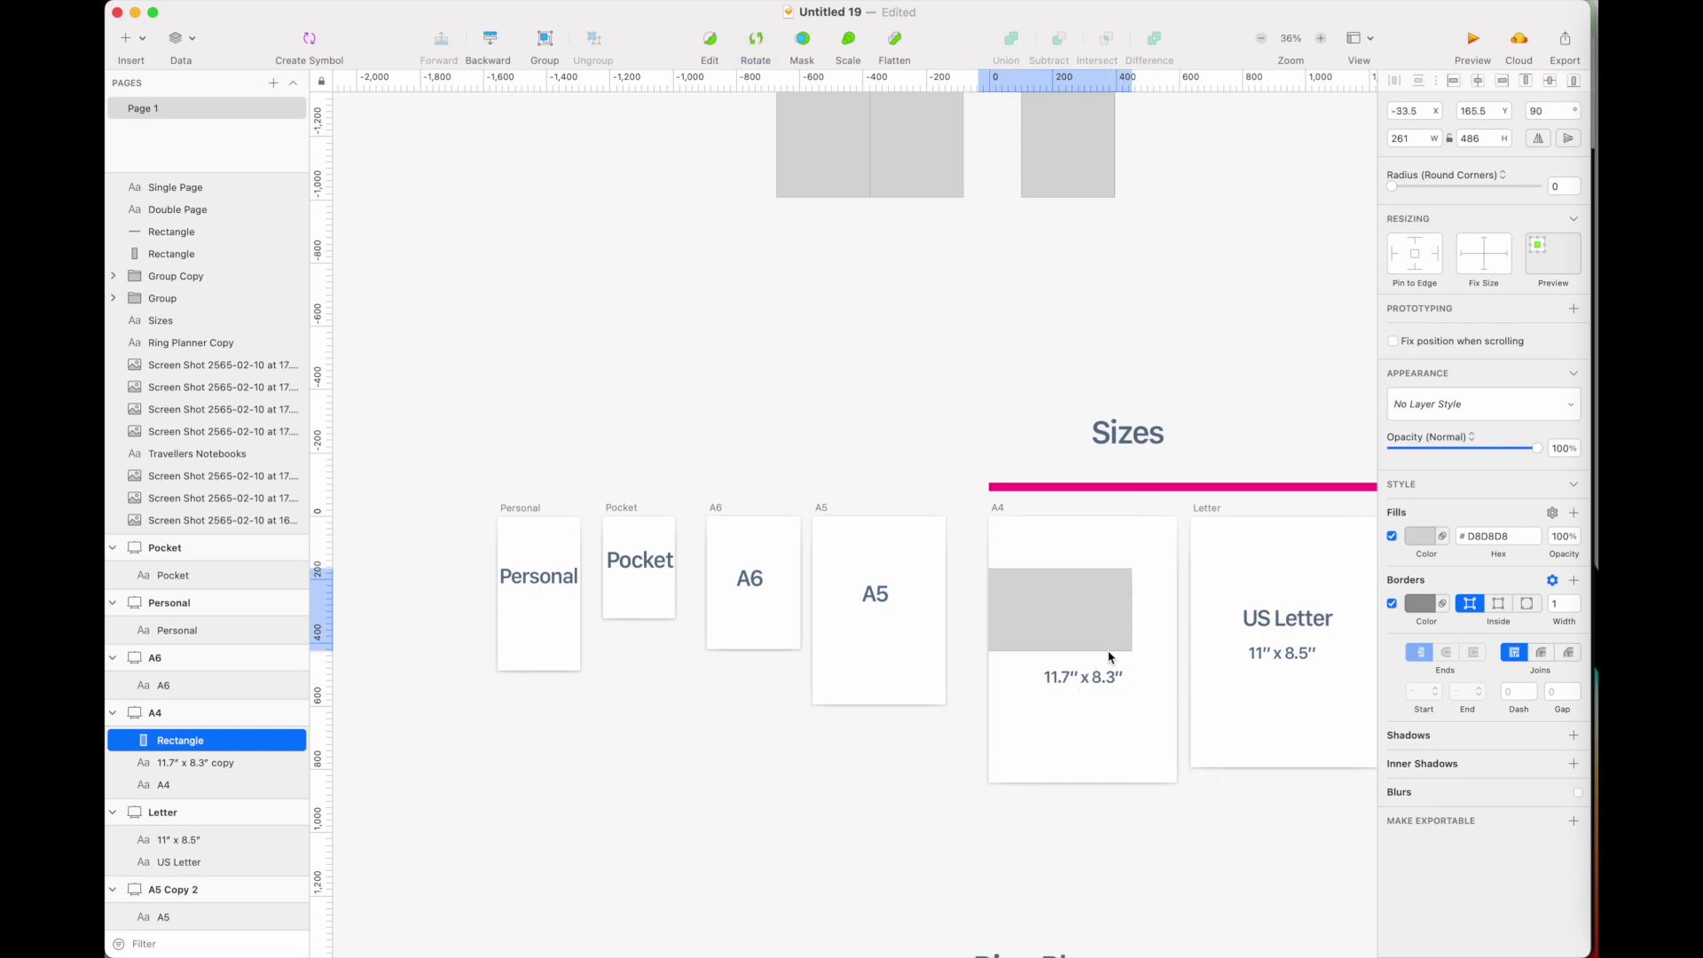
drag(1114, 620, 1133, 674)
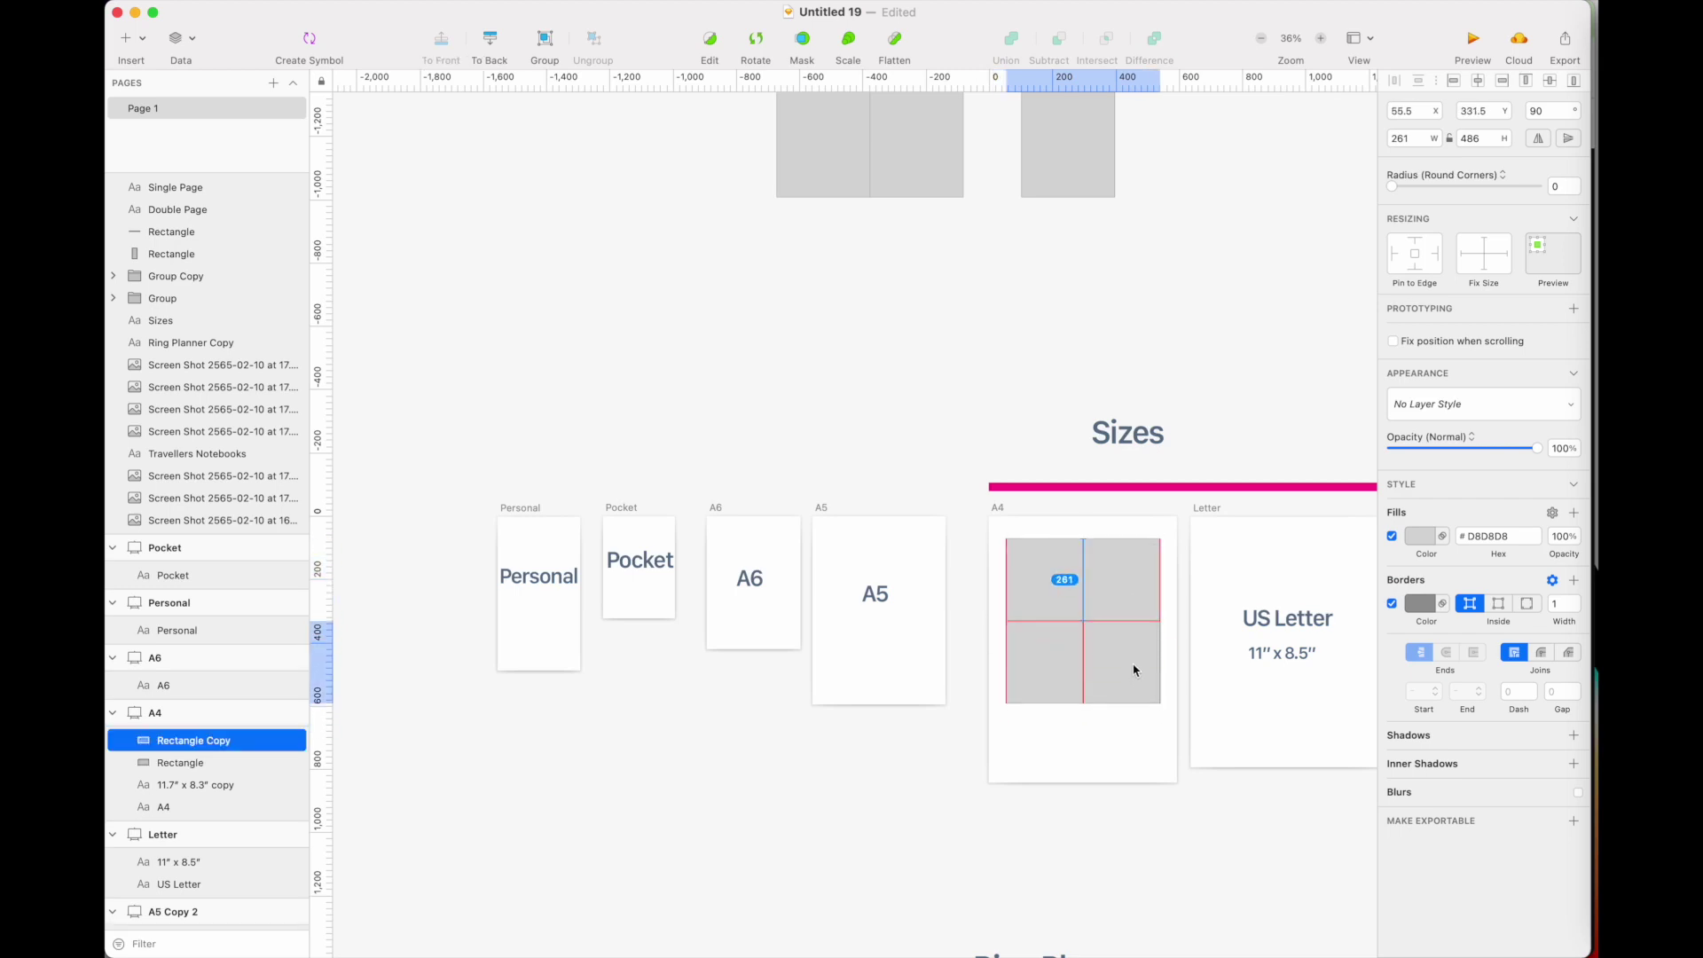
shift+click(1127, 563)
mouse_move(1128, 562)
mouse_down()
mouse_move(1126, 612)
mouse_move(1127, 586)
mouse_up()
Move both rectangles into Letter, add a third tile below, and align all three.
scroll(1125, 587, right, 5)
drag(886, 596, 1089, 552)
click(1089, 867)
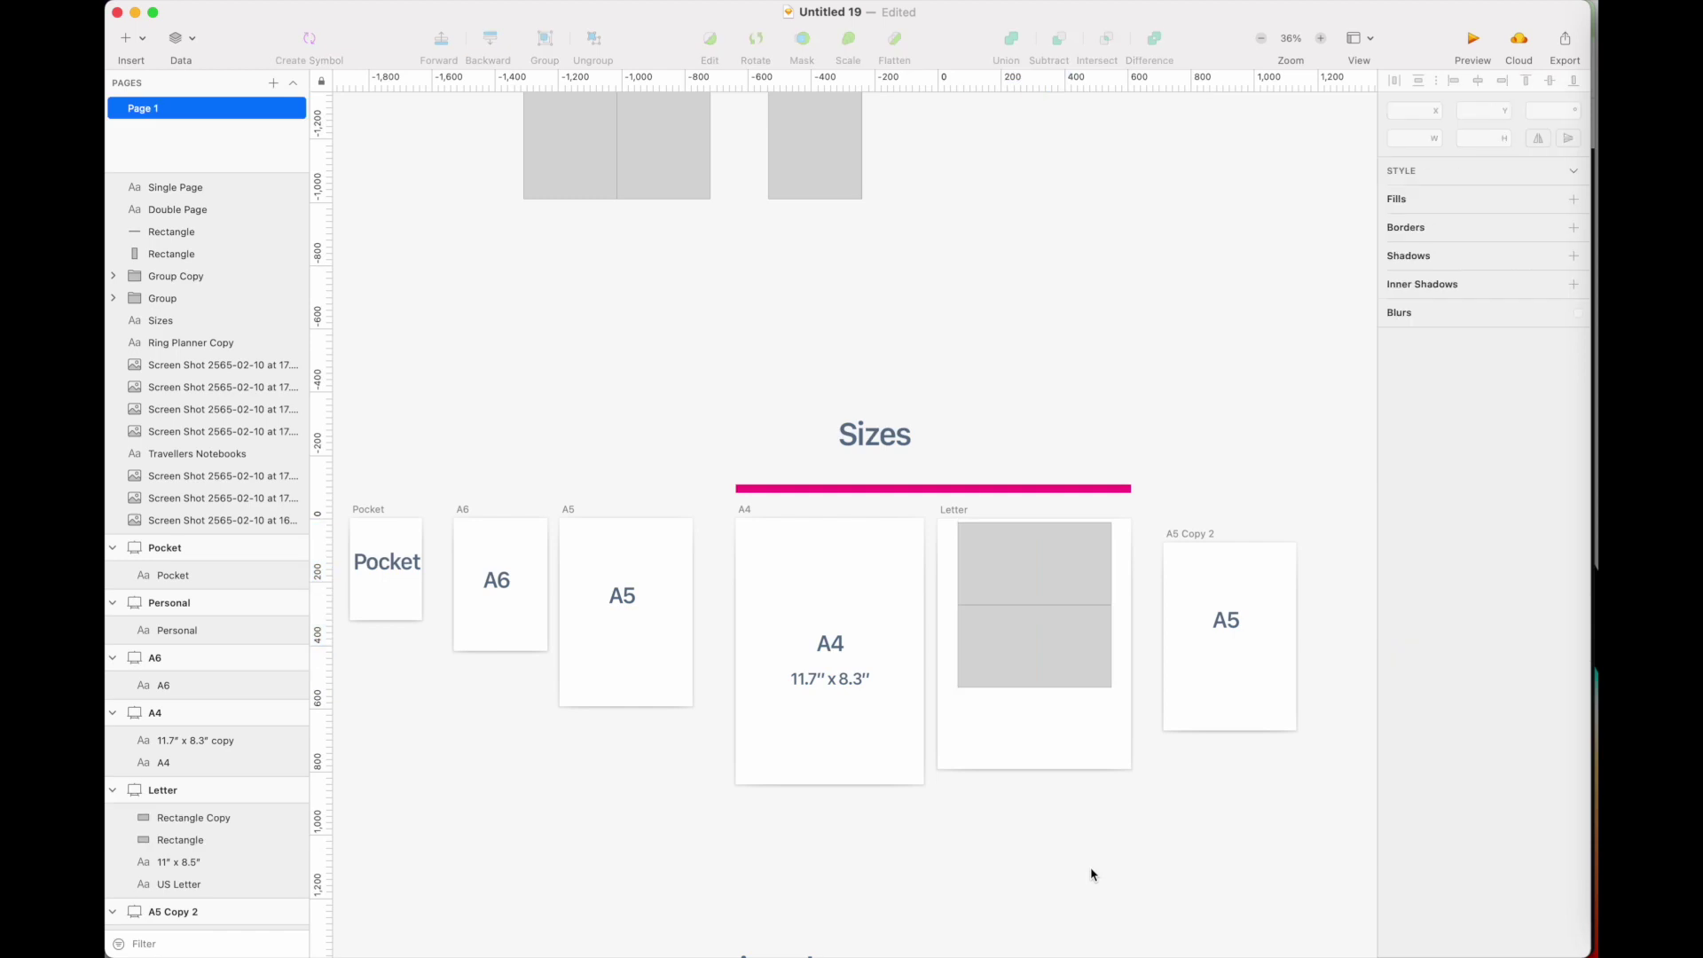
click(1088, 648)
drag(1088, 648, 1084, 731)
shift+click(1068, 647)
shift+click(1068, 577)
scroll(1068, 577, up, 5)
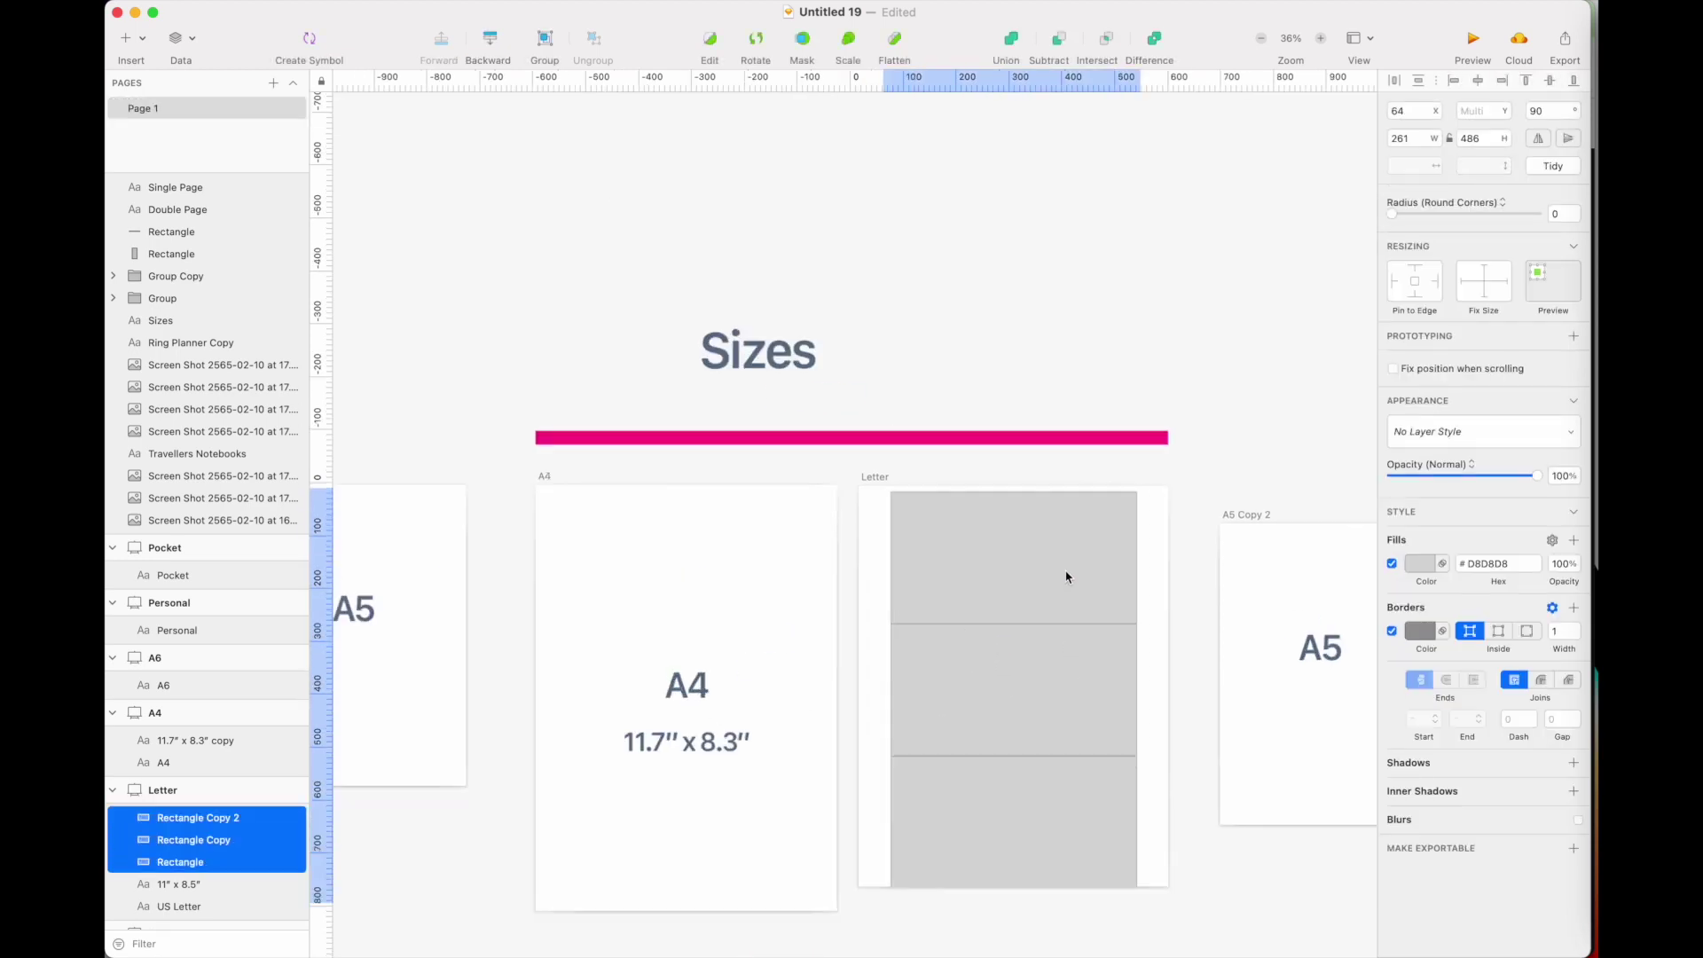
scroll(1068, 572, down, 4)
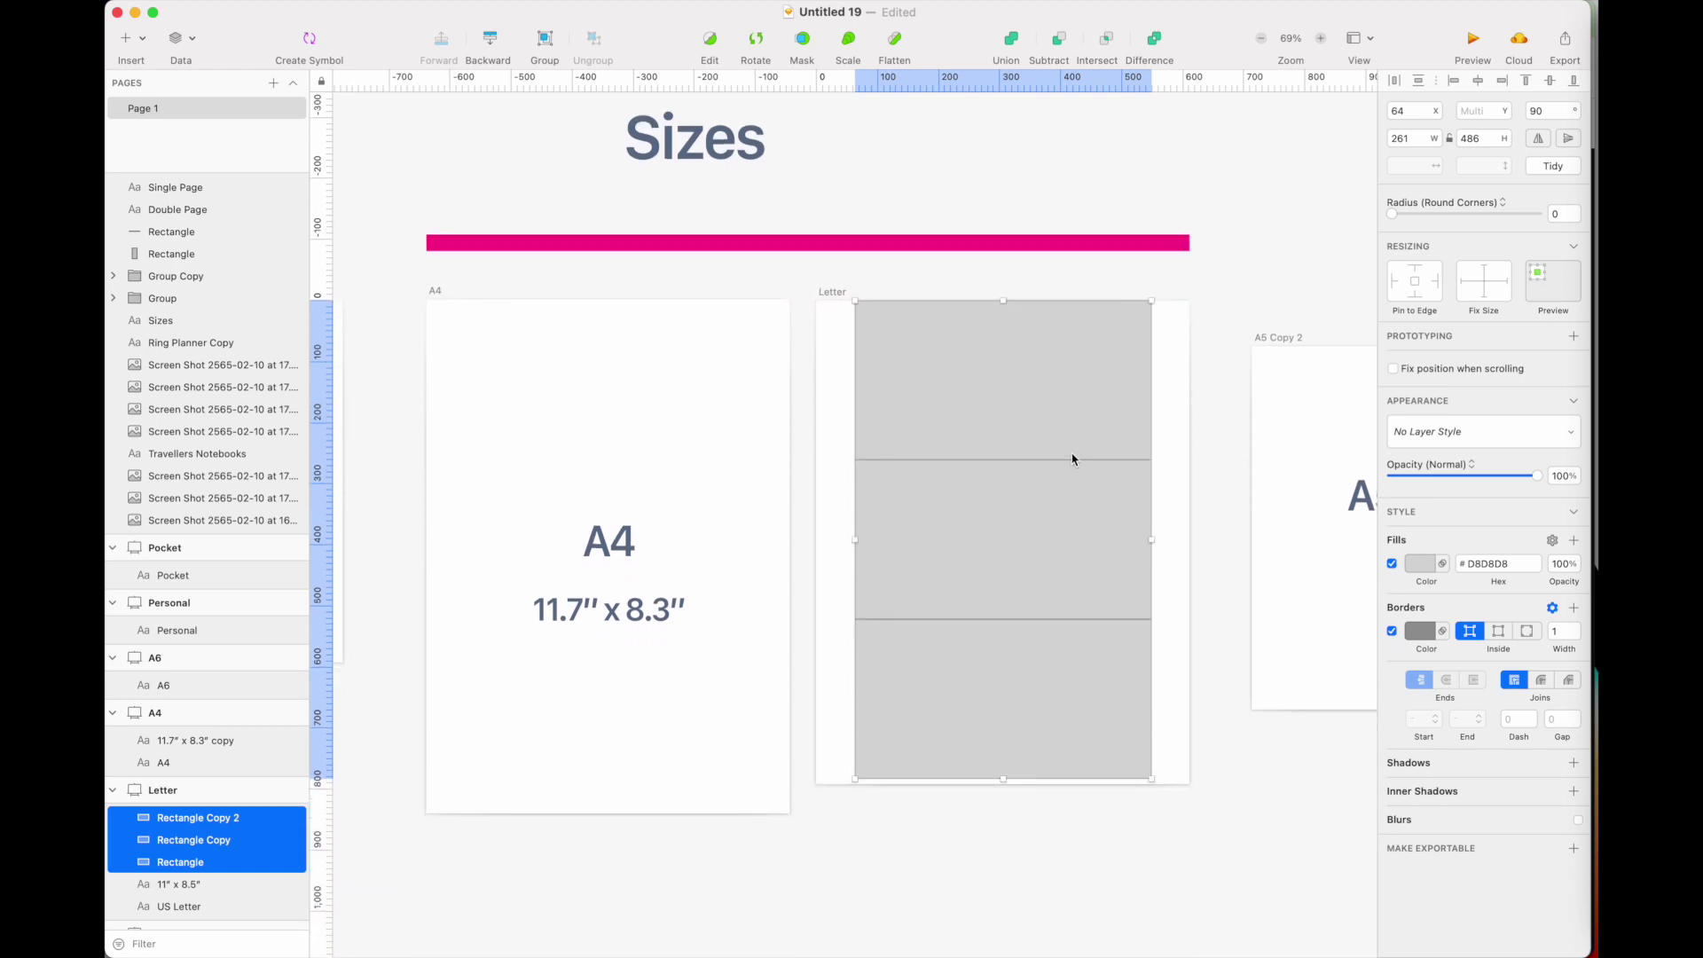
drag(1093, 422, 1093, 425)
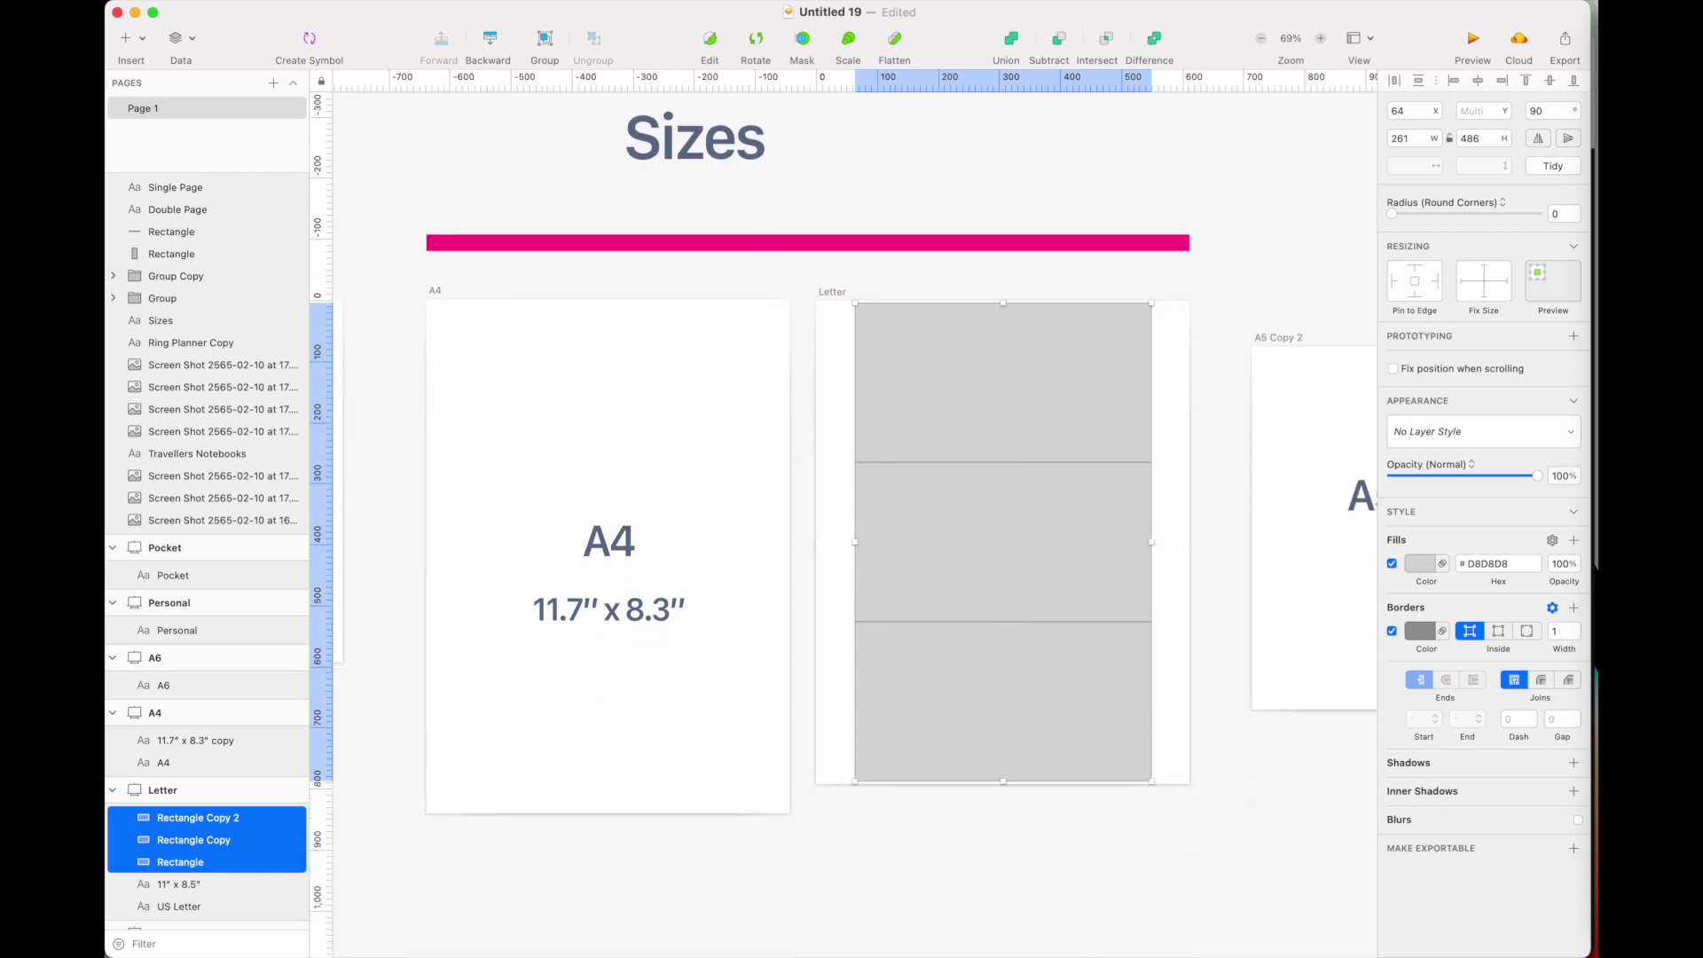
Delete the bottom rectangle in Letter and move the remaining two down about 100 px.
click(1078, 654)
key(BackSpace)
click(1076, 544)
shift+click(1073, 373)
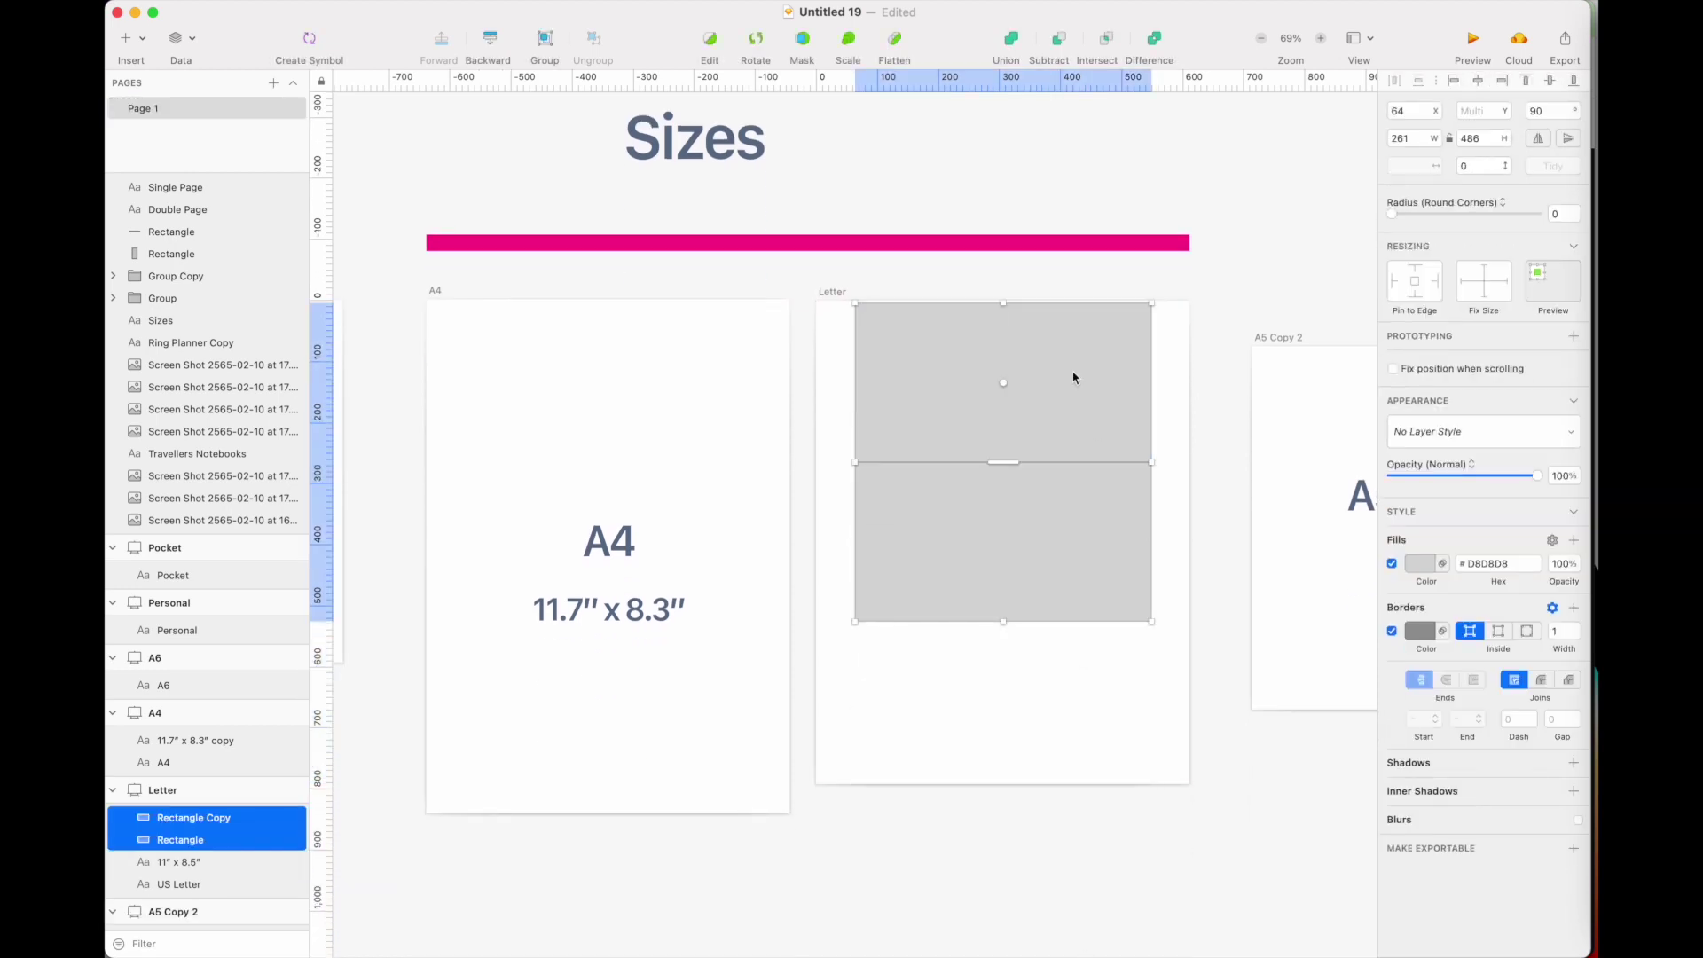
drag(1072, 373, 1074, 468)
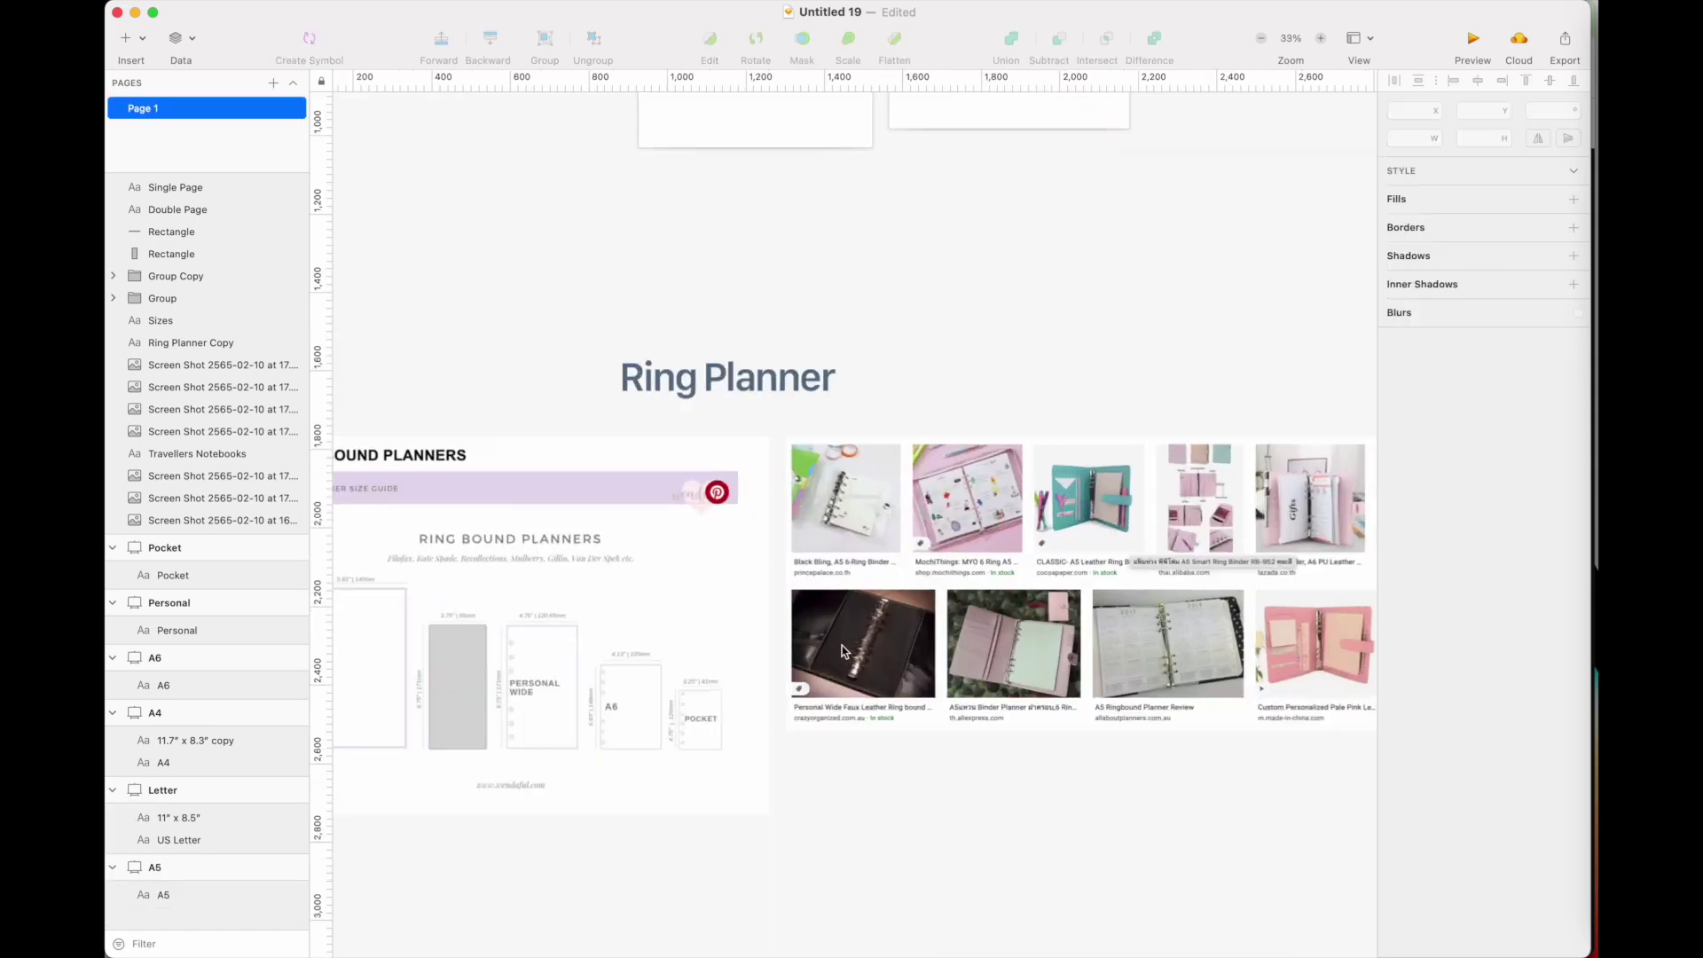
scroll(805, 569, left, 2)
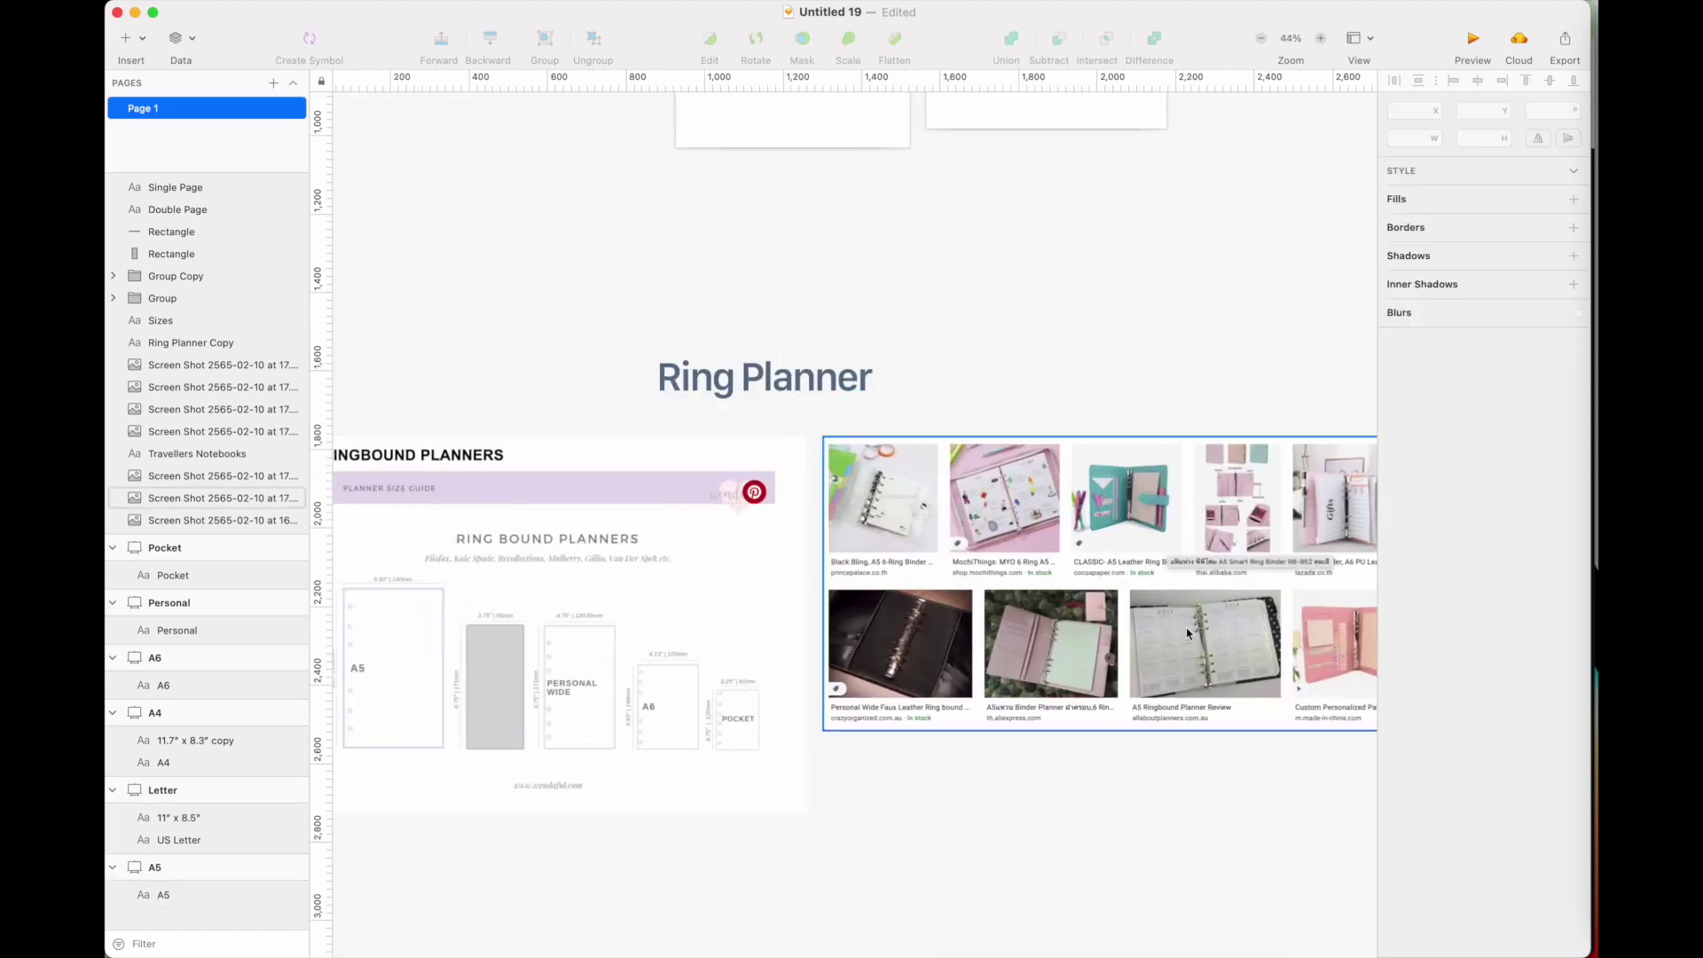
Delete the grey block over the Personal planner in the Ringbound Planners image.
scroll(806, 569, down, 2)
scroll(806, 569, up, 5)
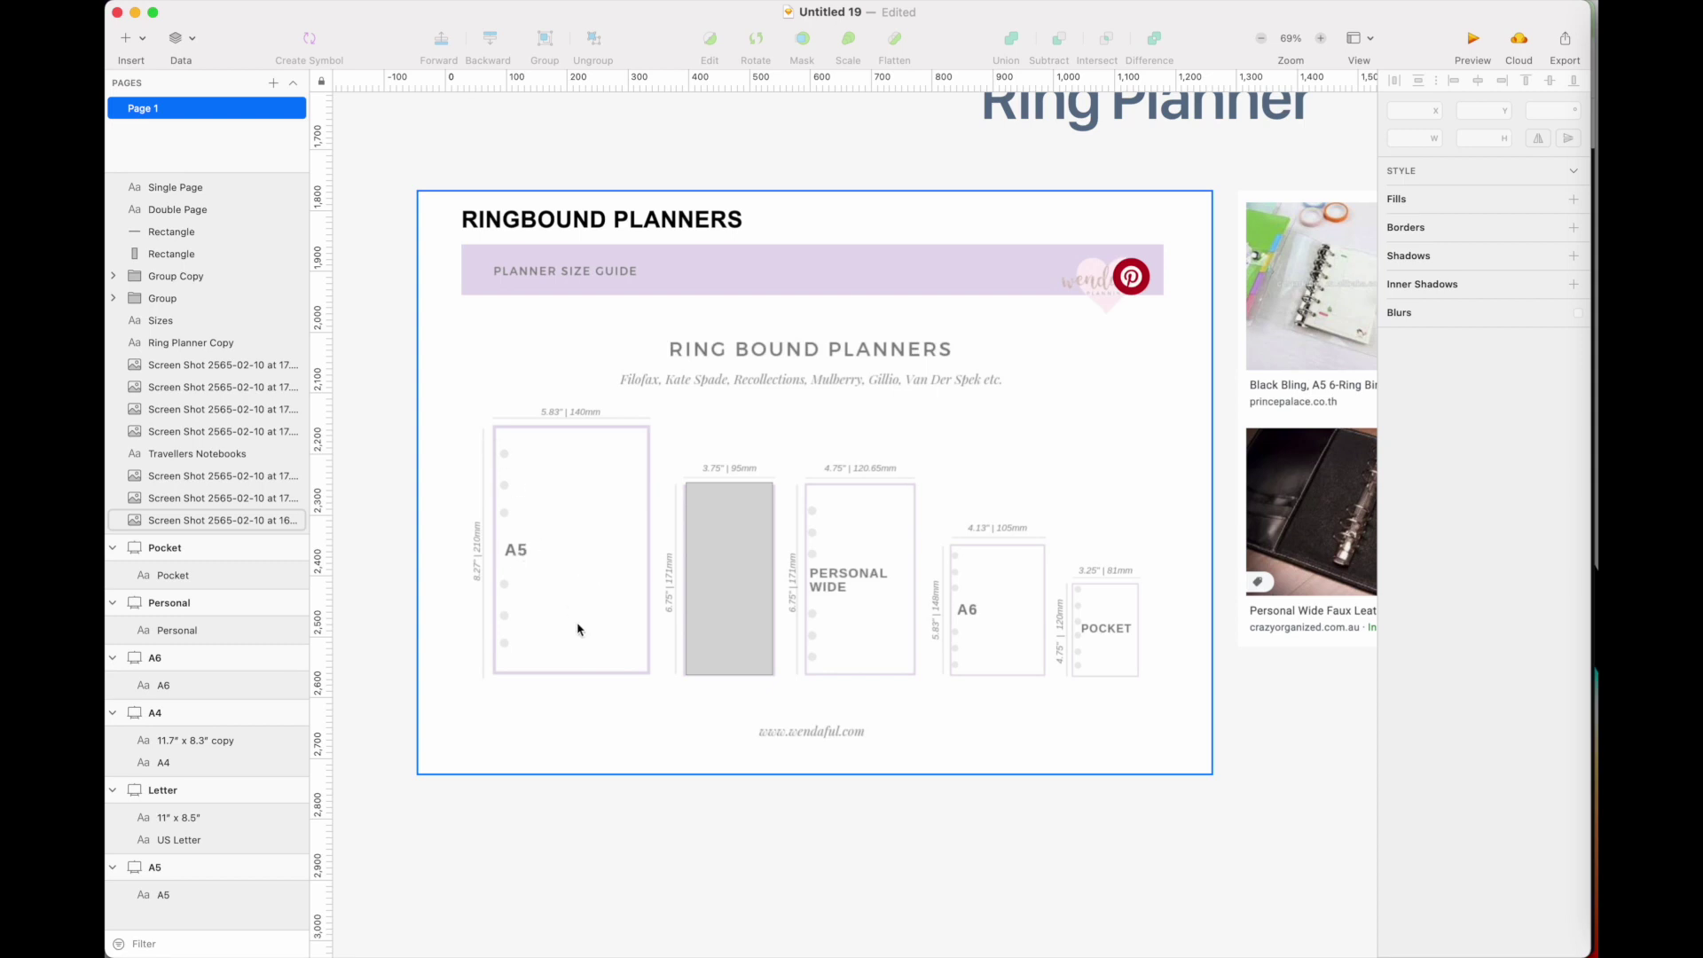
click(741, 581)
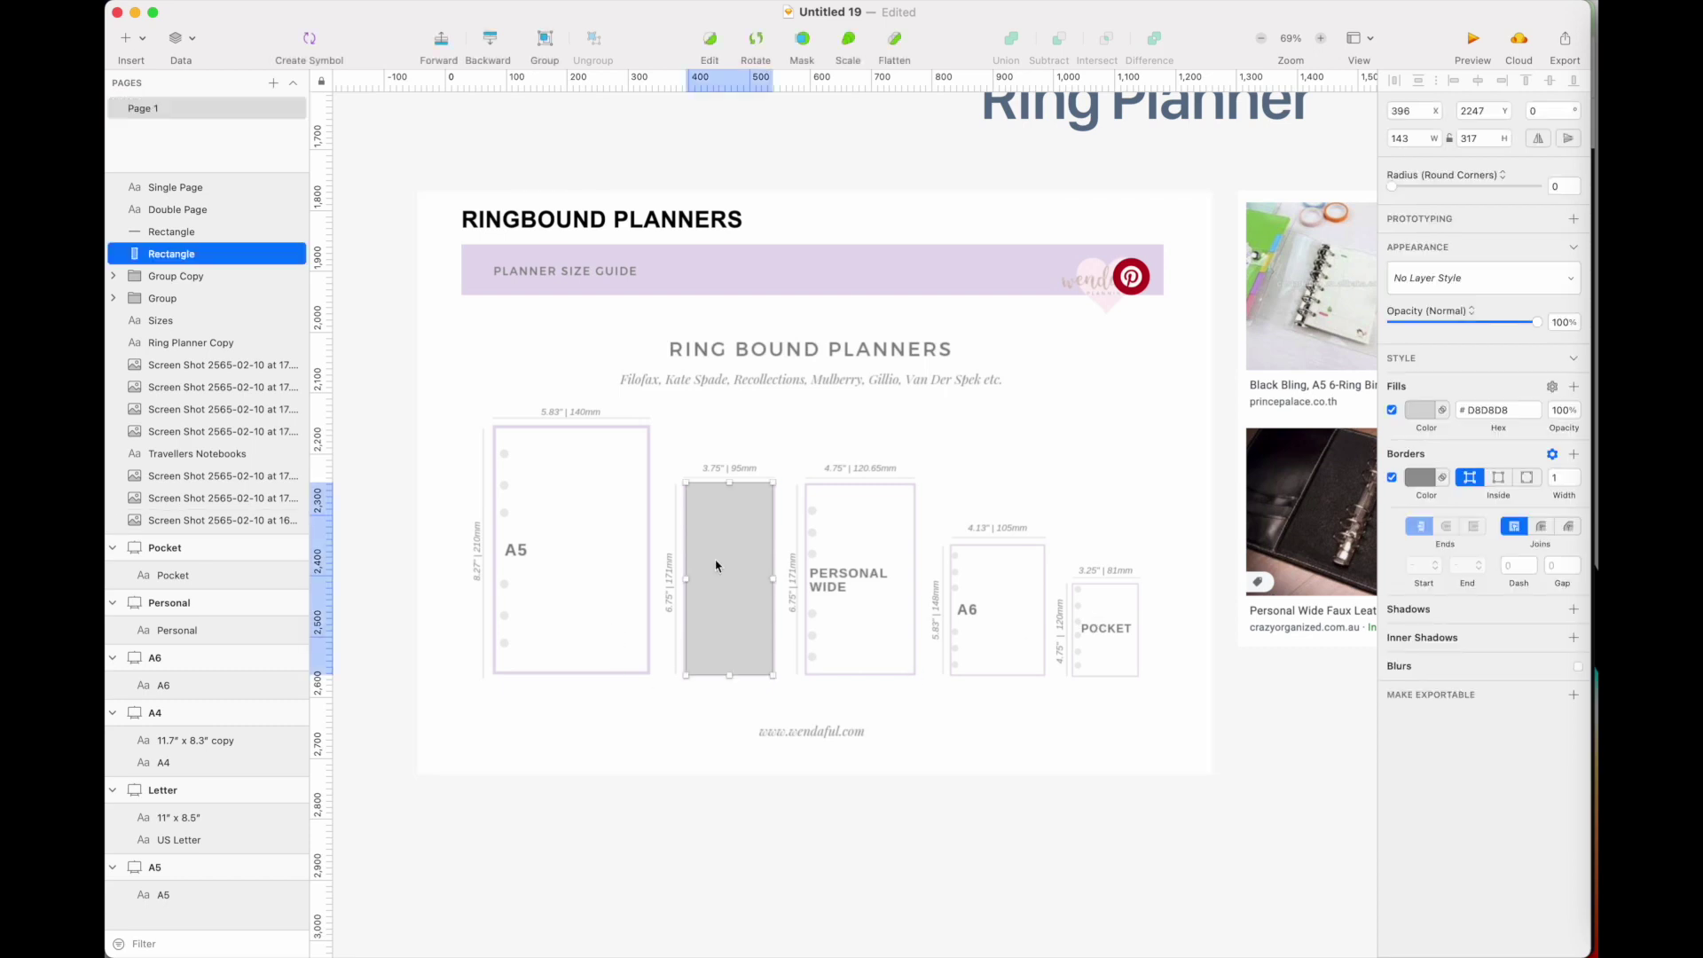
key(Delete)
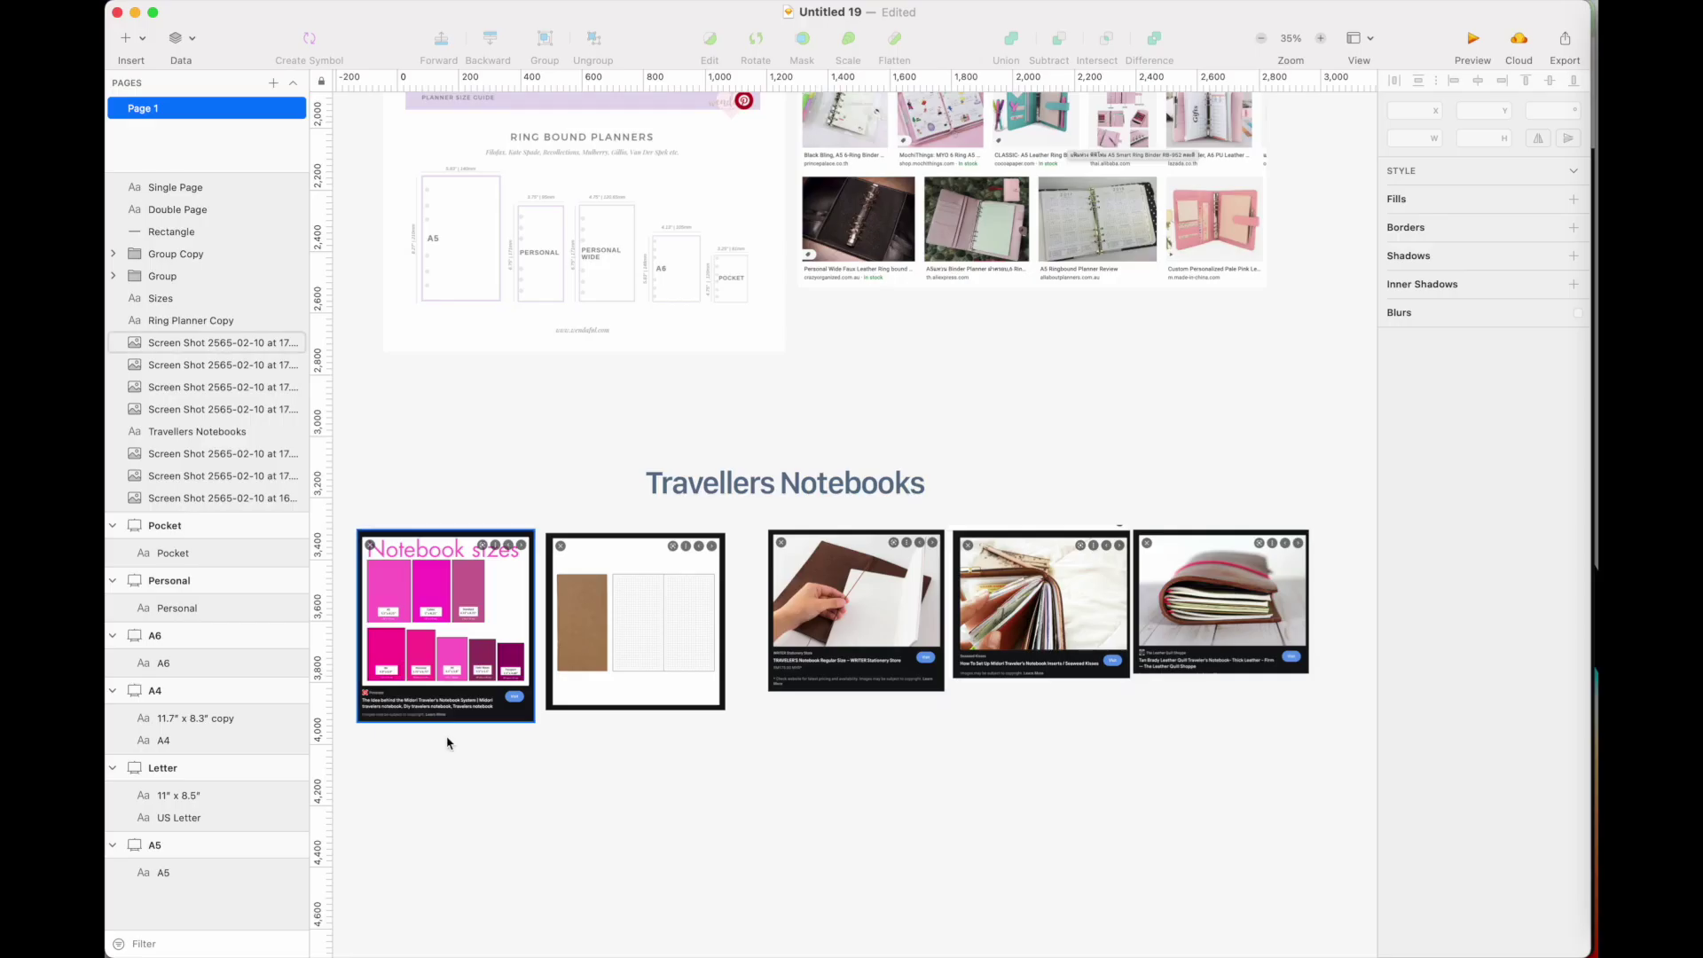
Pan and zoom across the Travellers Notebooks reference screenshots to inspect them up close.
scroll(445, 742, up, 5)
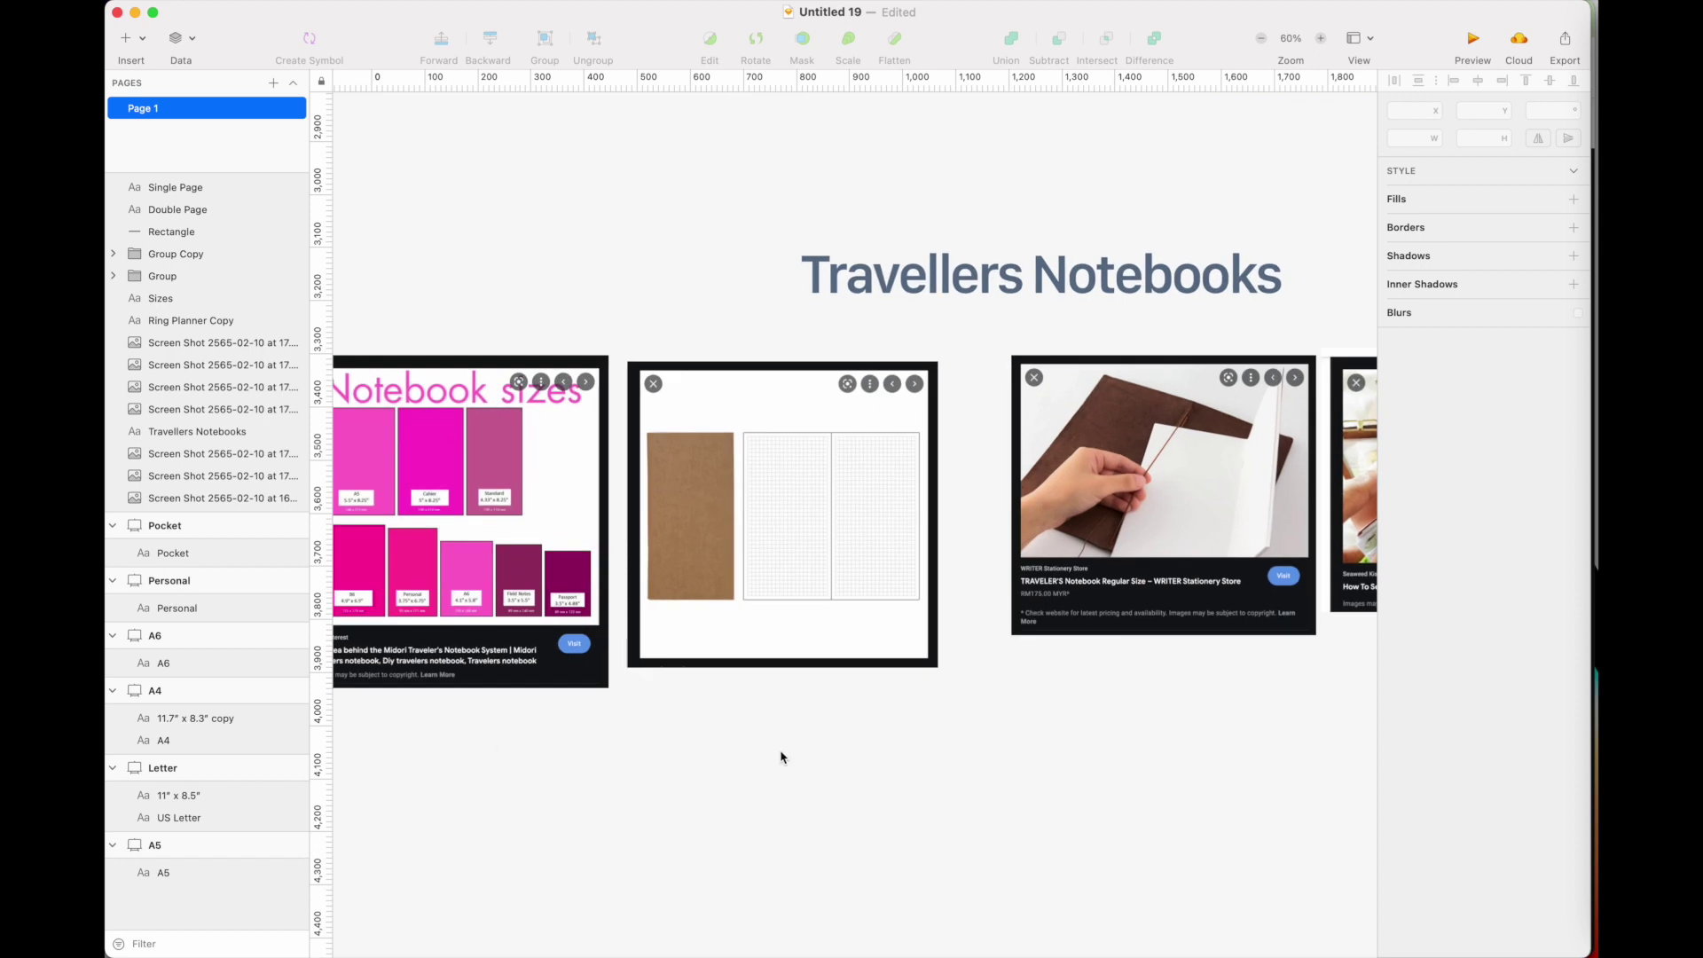
scroll(781, 757, right, 15)
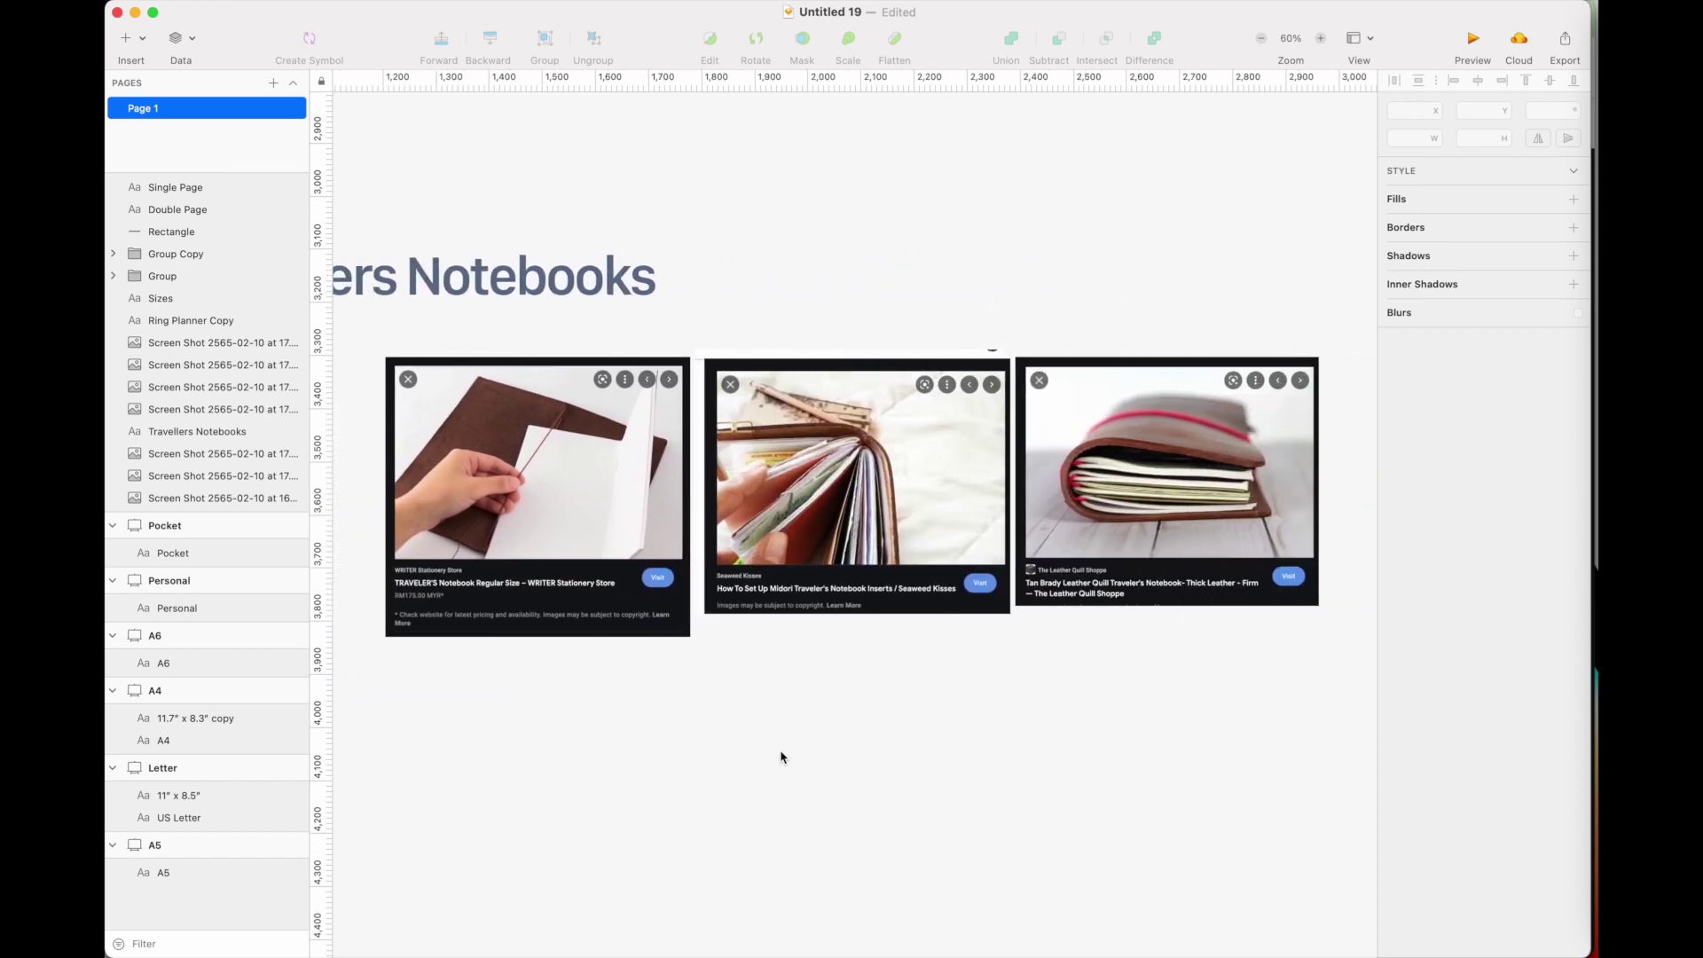
scroll(781, 756, up, 5)
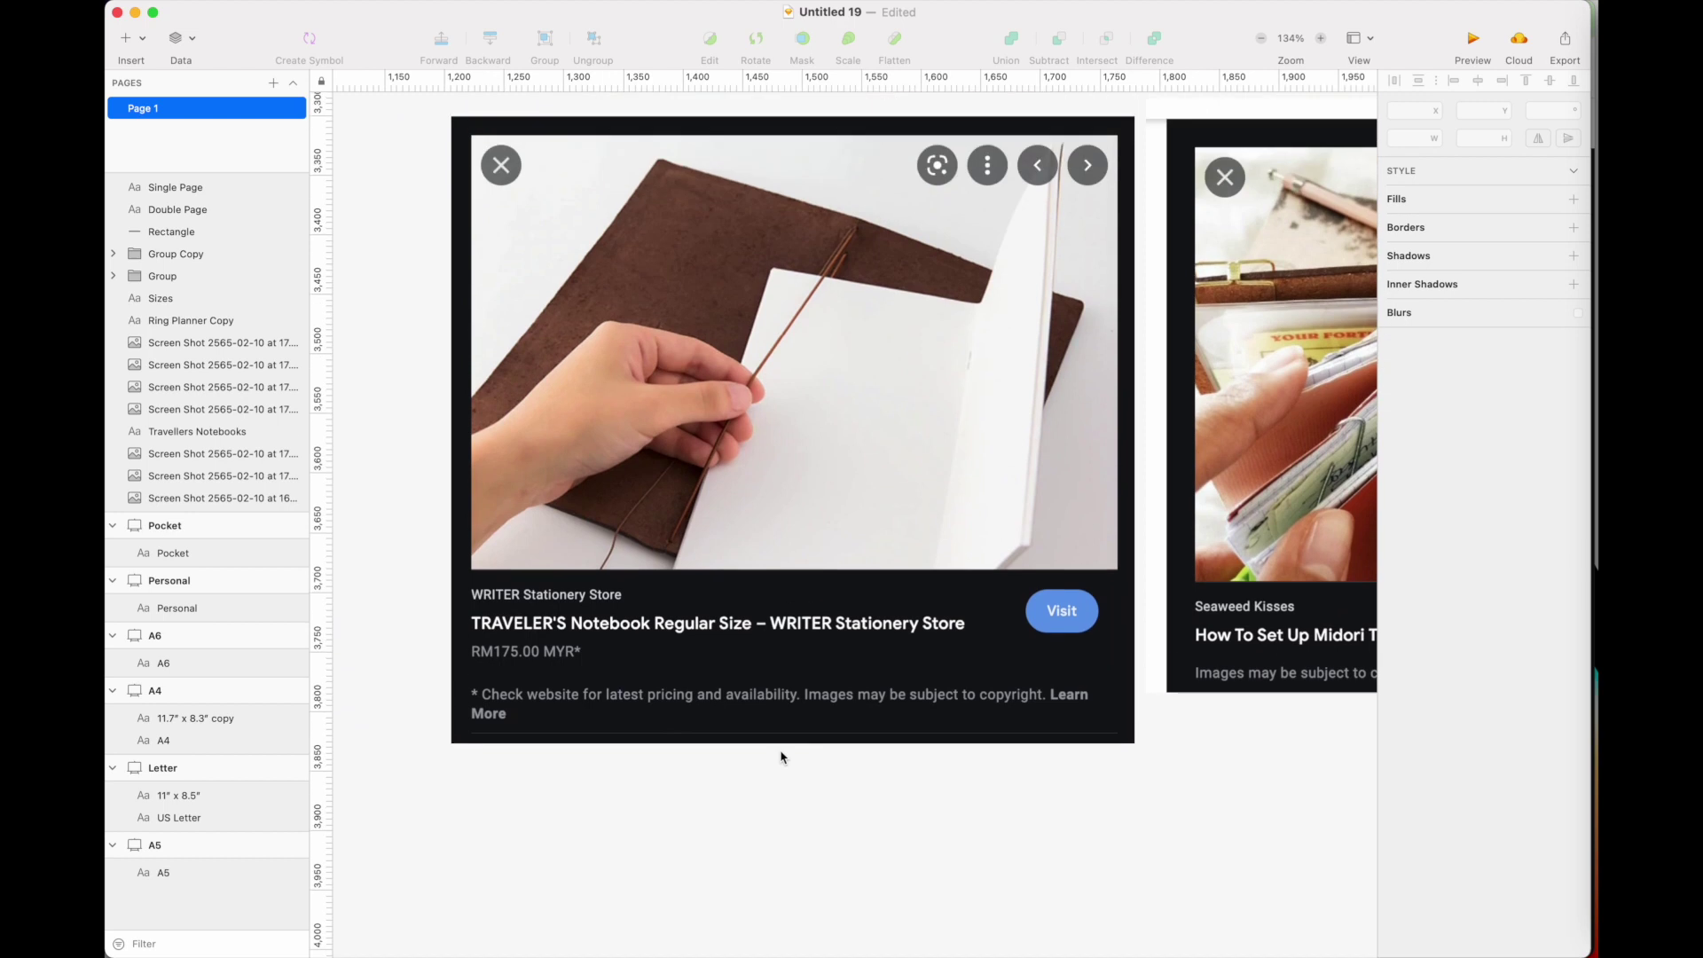
scroll(780, 756, up, 2)
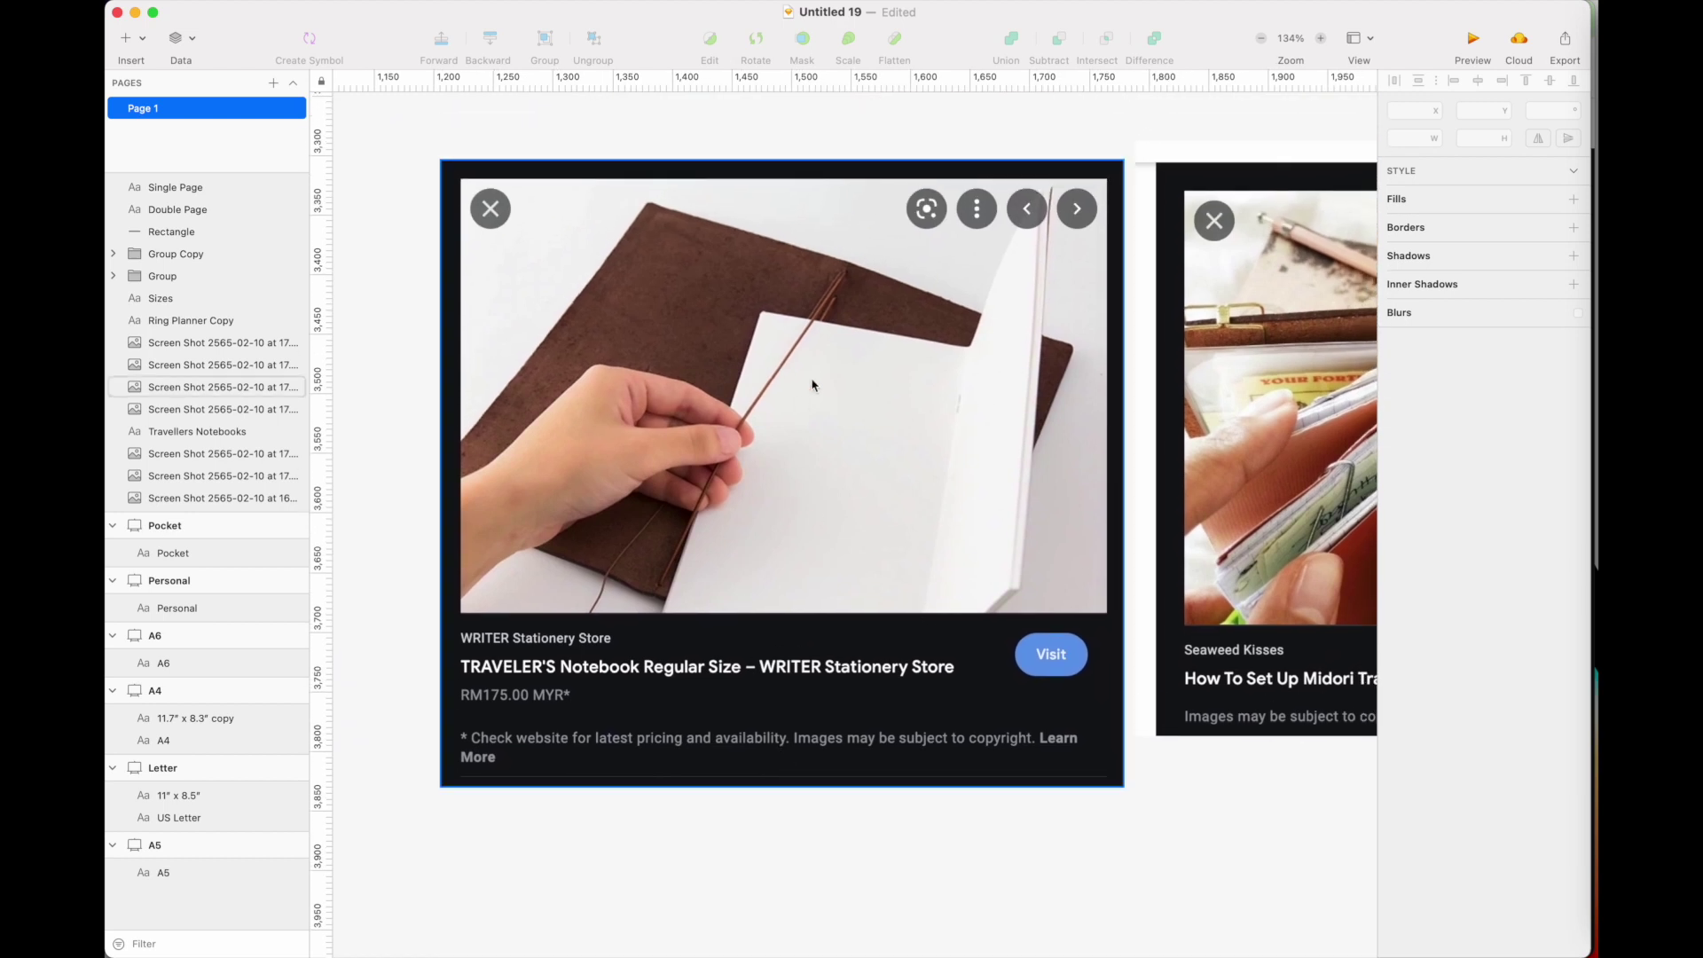
scroll(792, 456, right, 10)
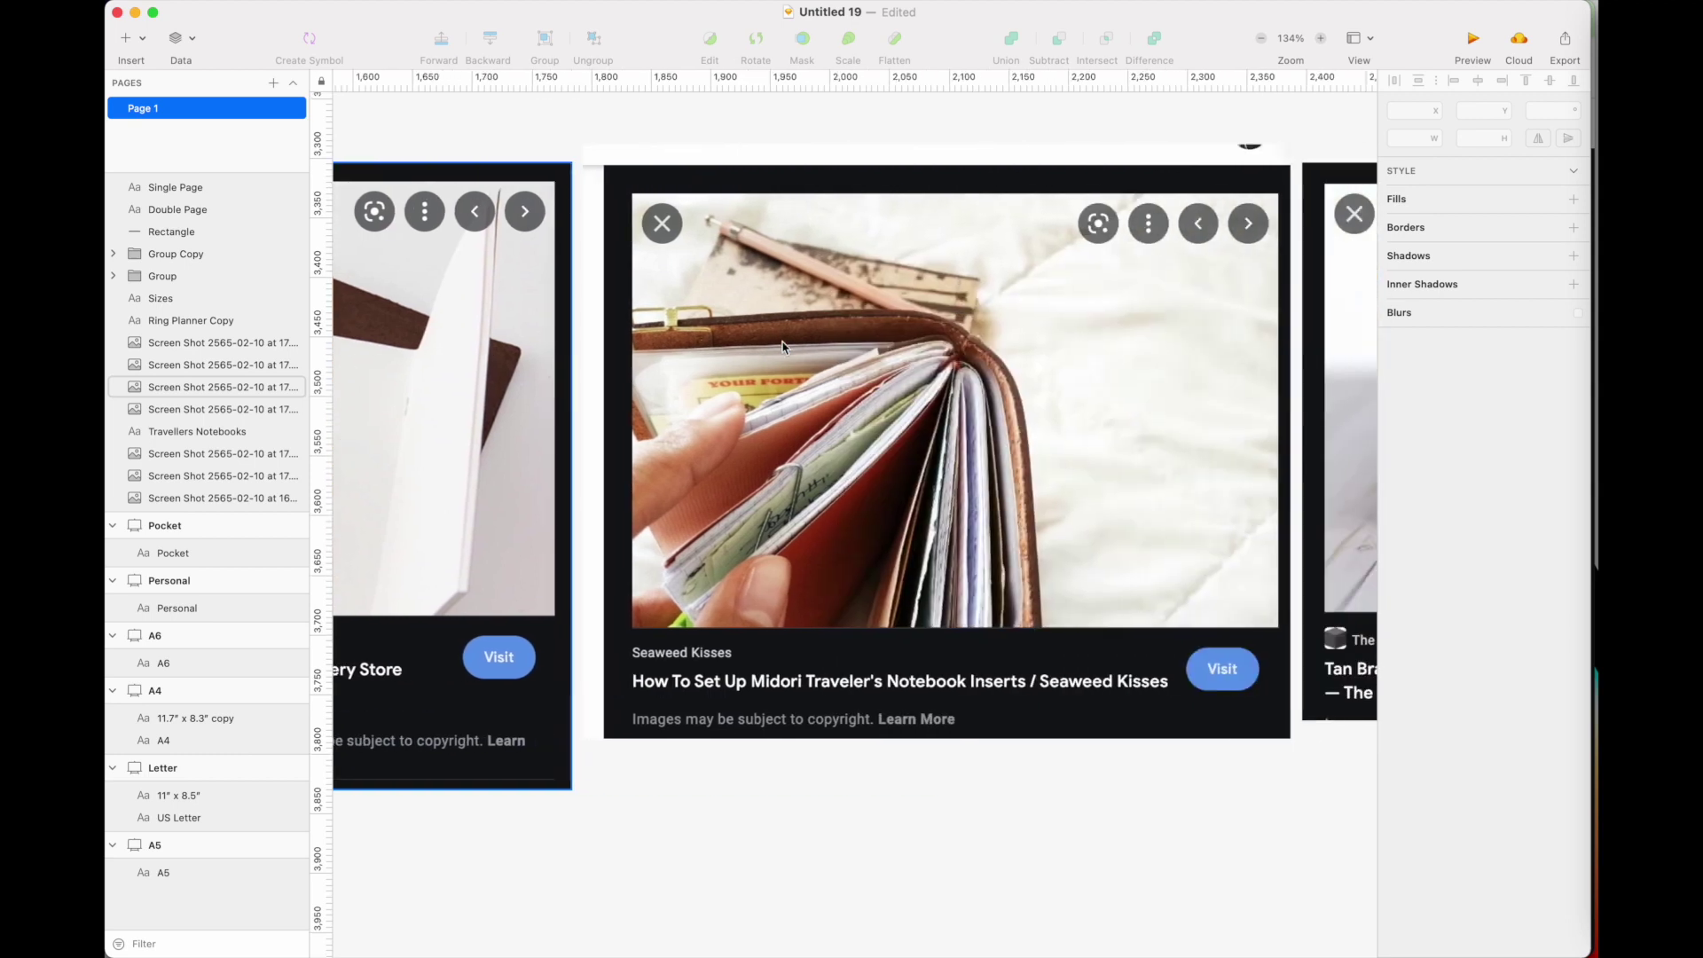
scroll(990, 487, right, 5)
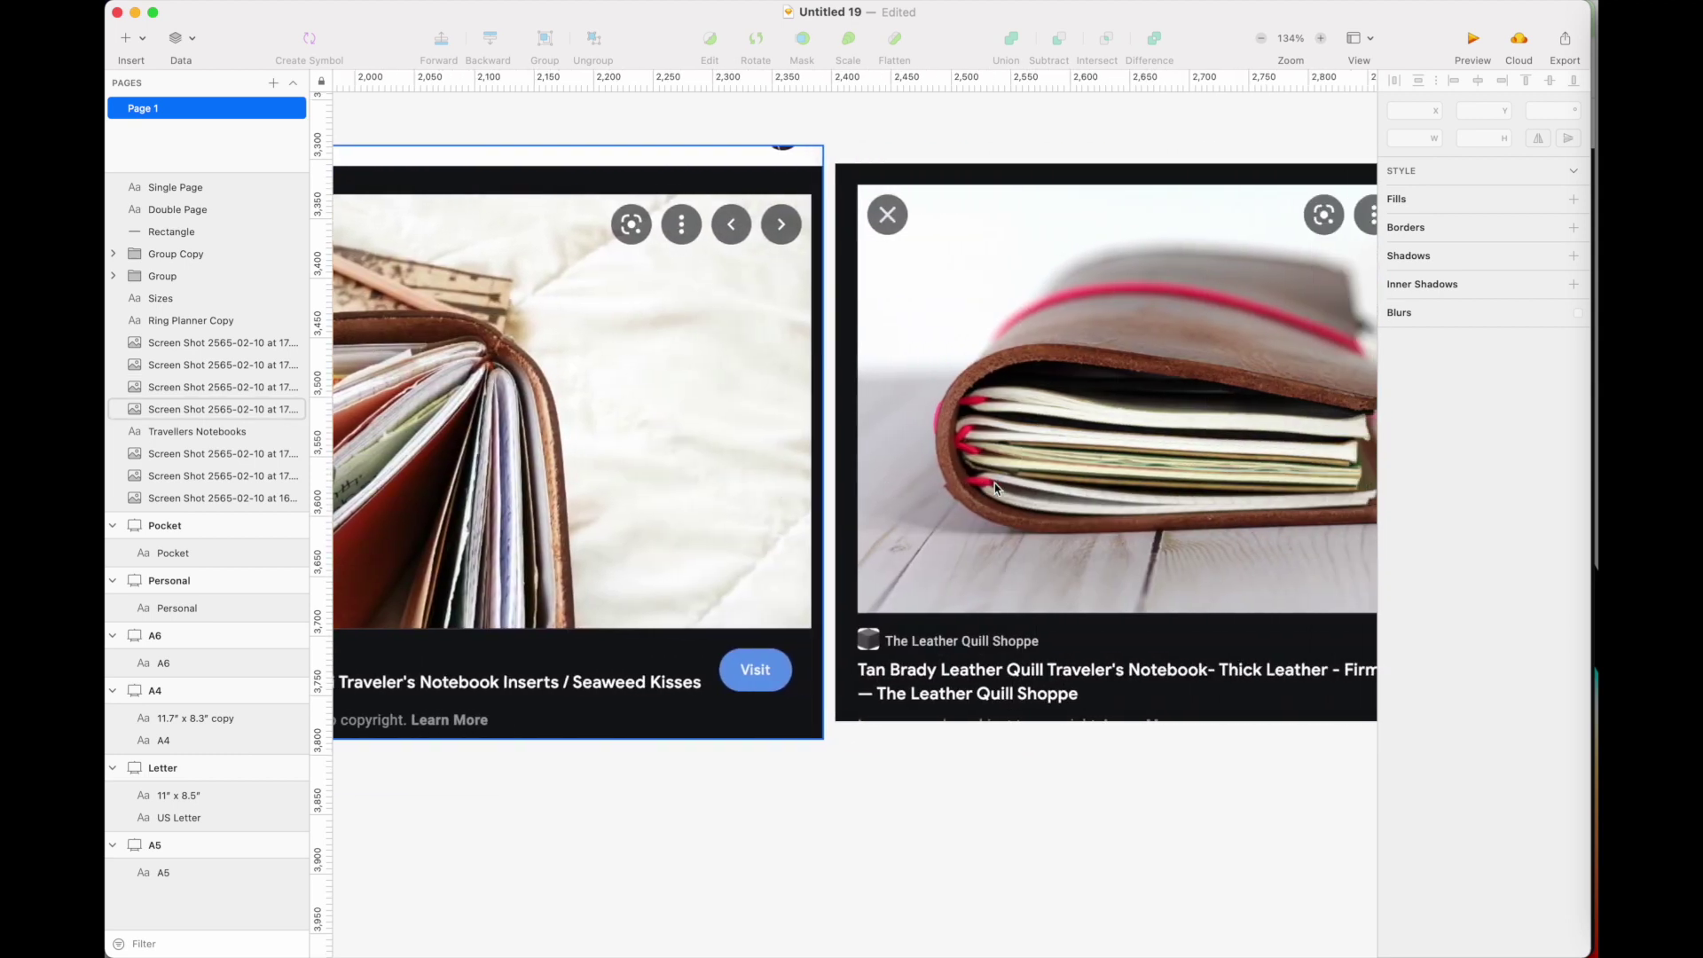
scroll(802, 512, left, 14)
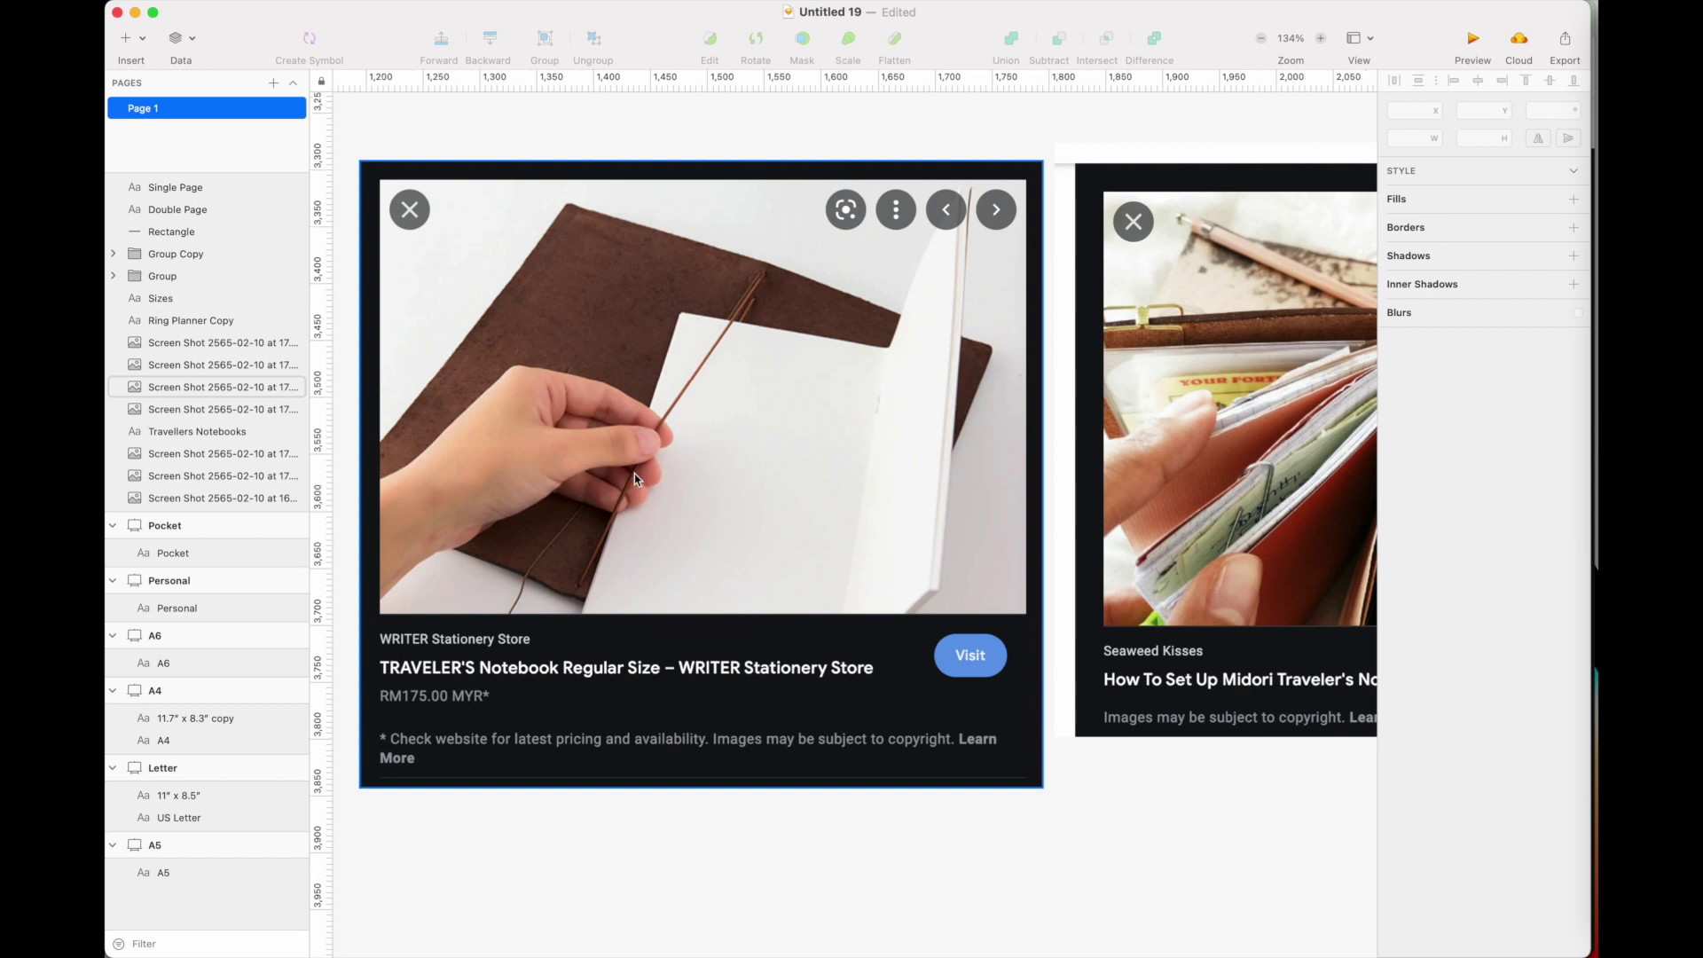
Finish reviewing the reference cards and swipe over to Planify Pro's planner editor.
scroll(635, 473, down, 5)
scroll(635, 477, left, 10)
scroll(881, 521, up, 5)
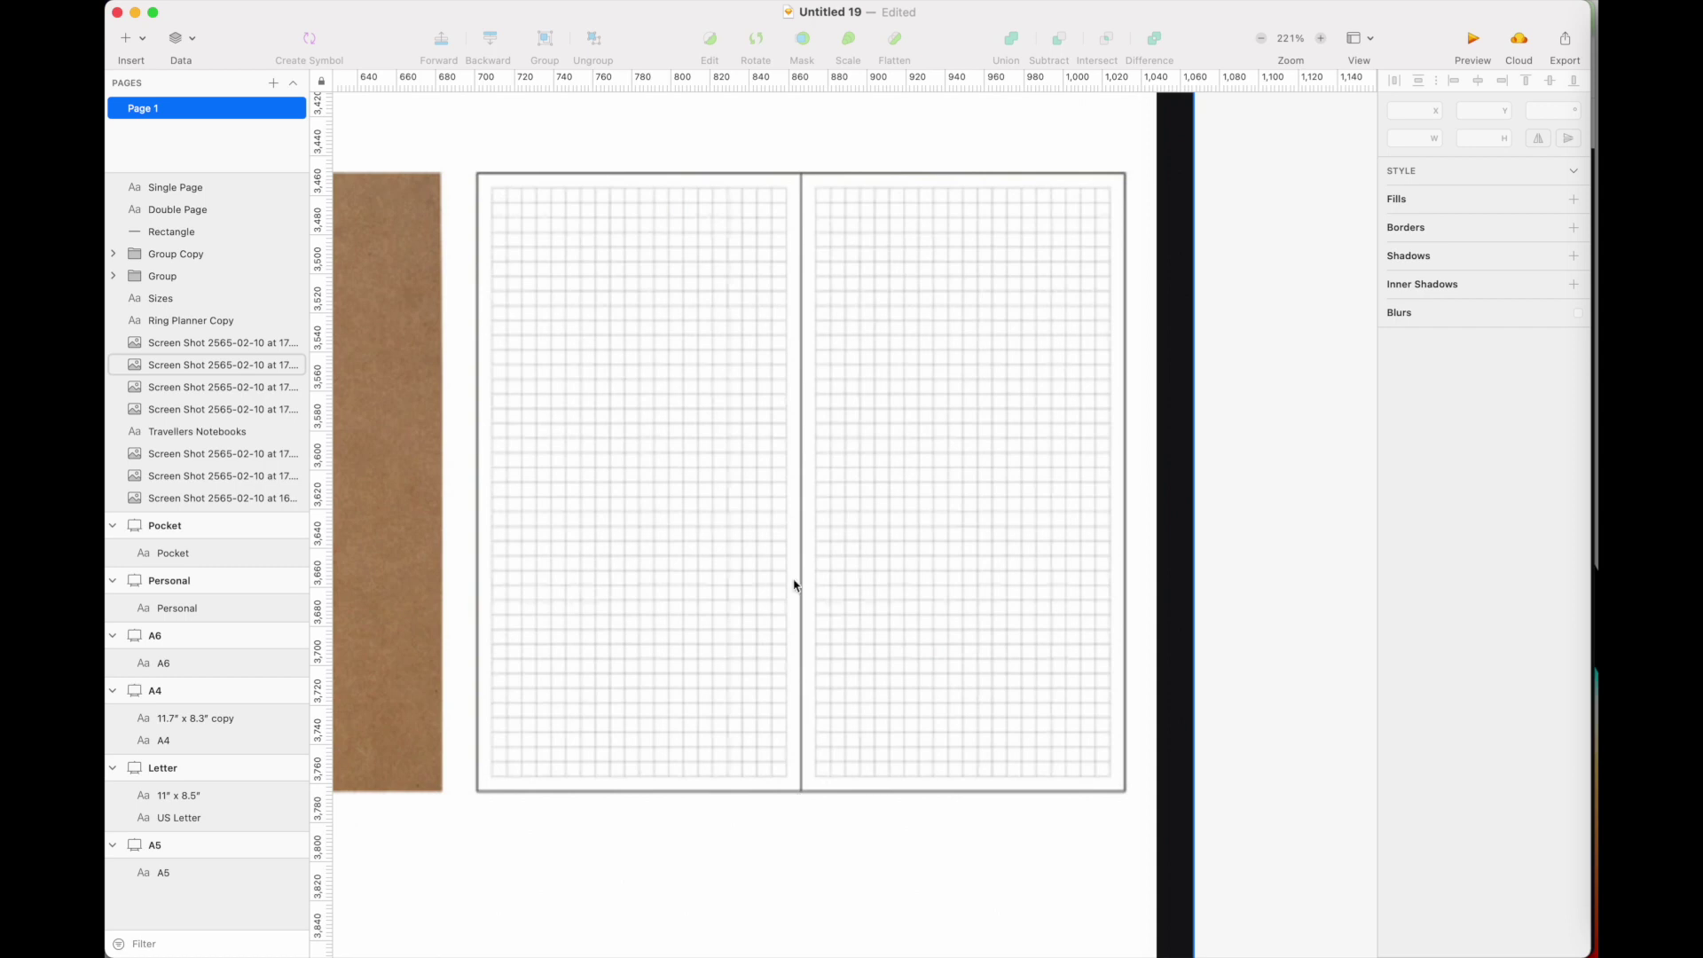
scroll(796, 662, right, 15)
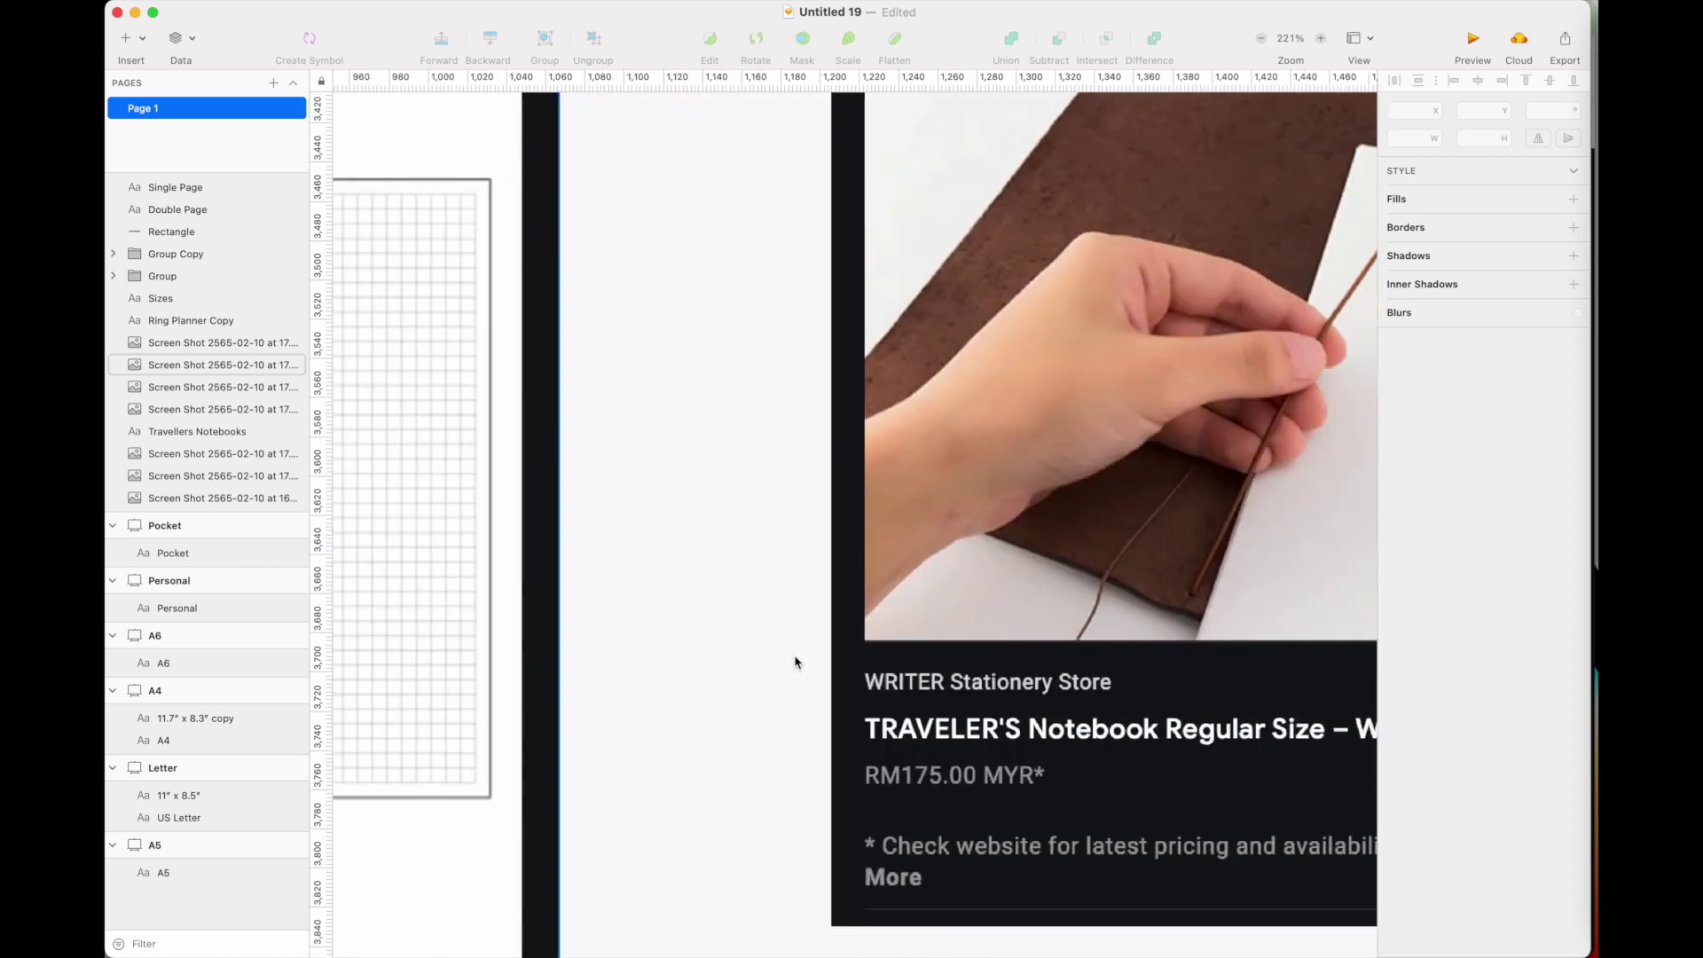
scroll(796, 663, up, 2)
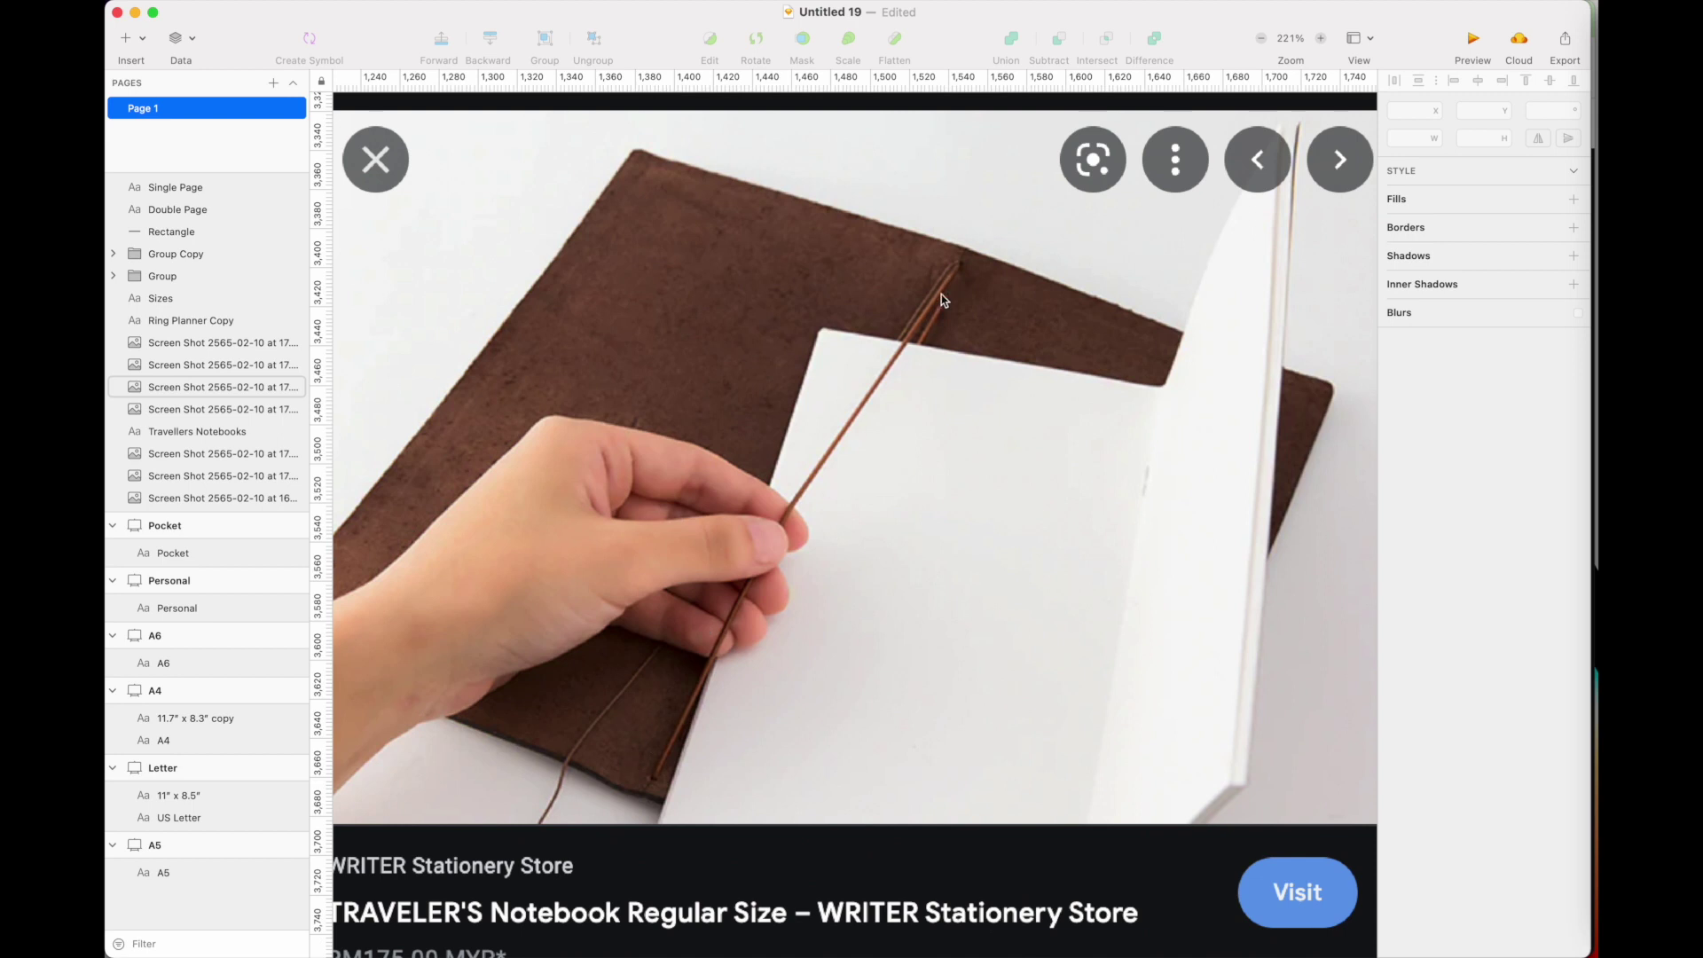
scroll(715, 778, down, 5)
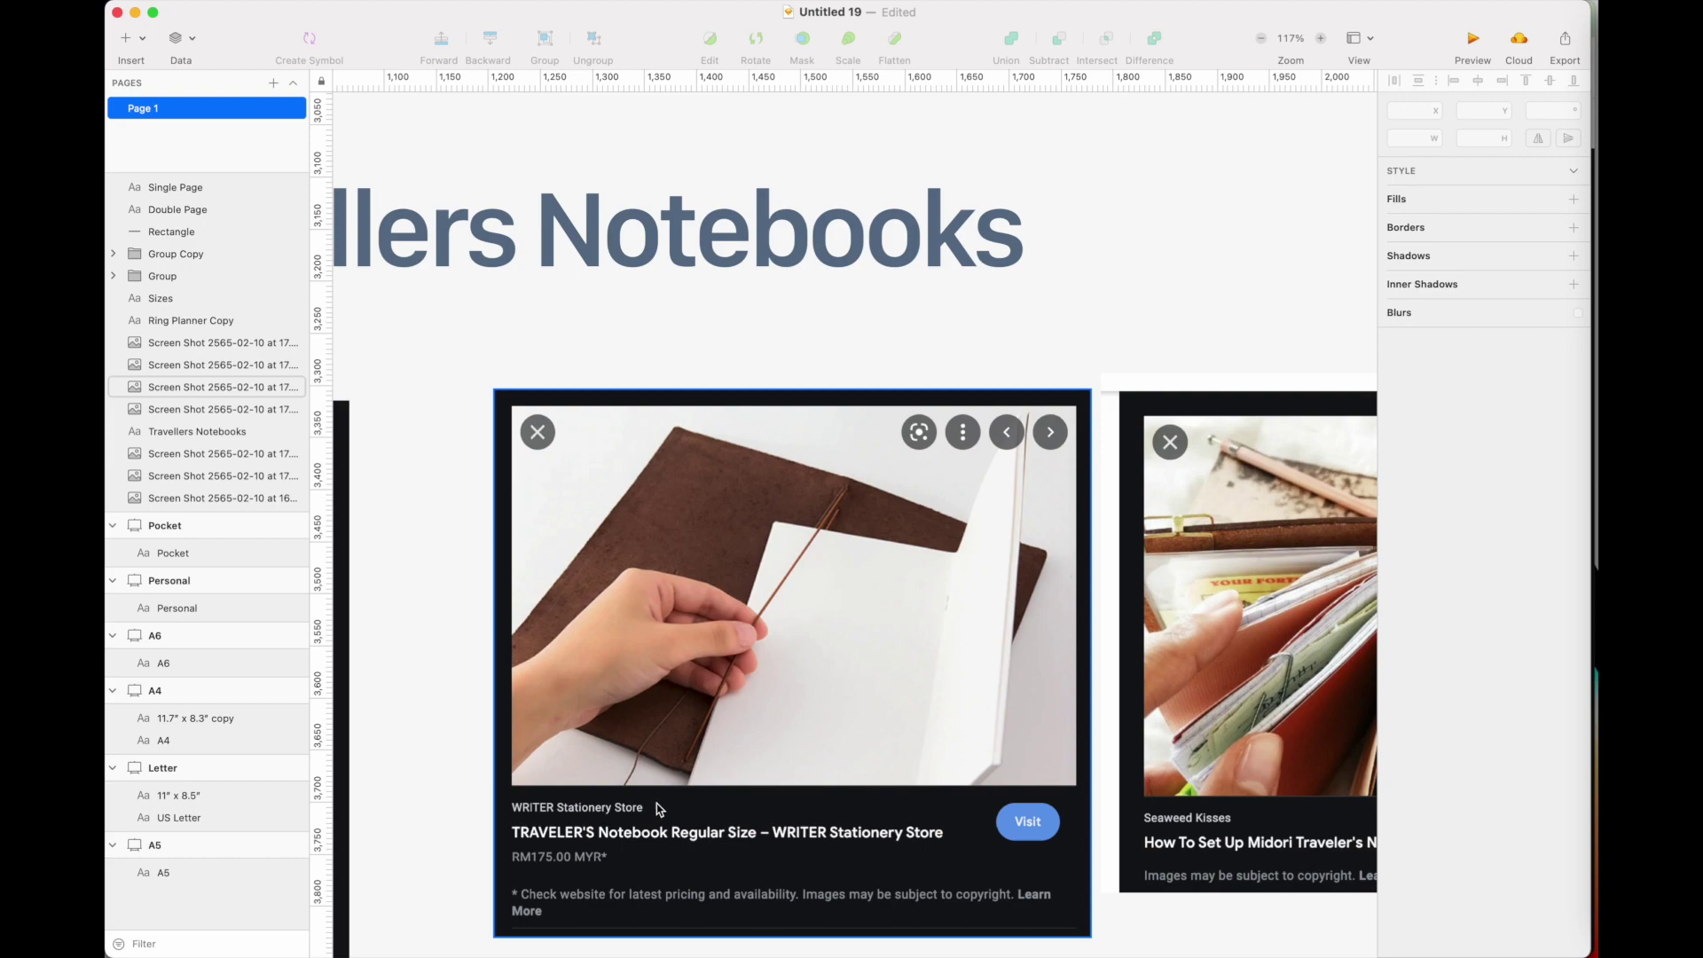
scroll(656, 802, down, 2)
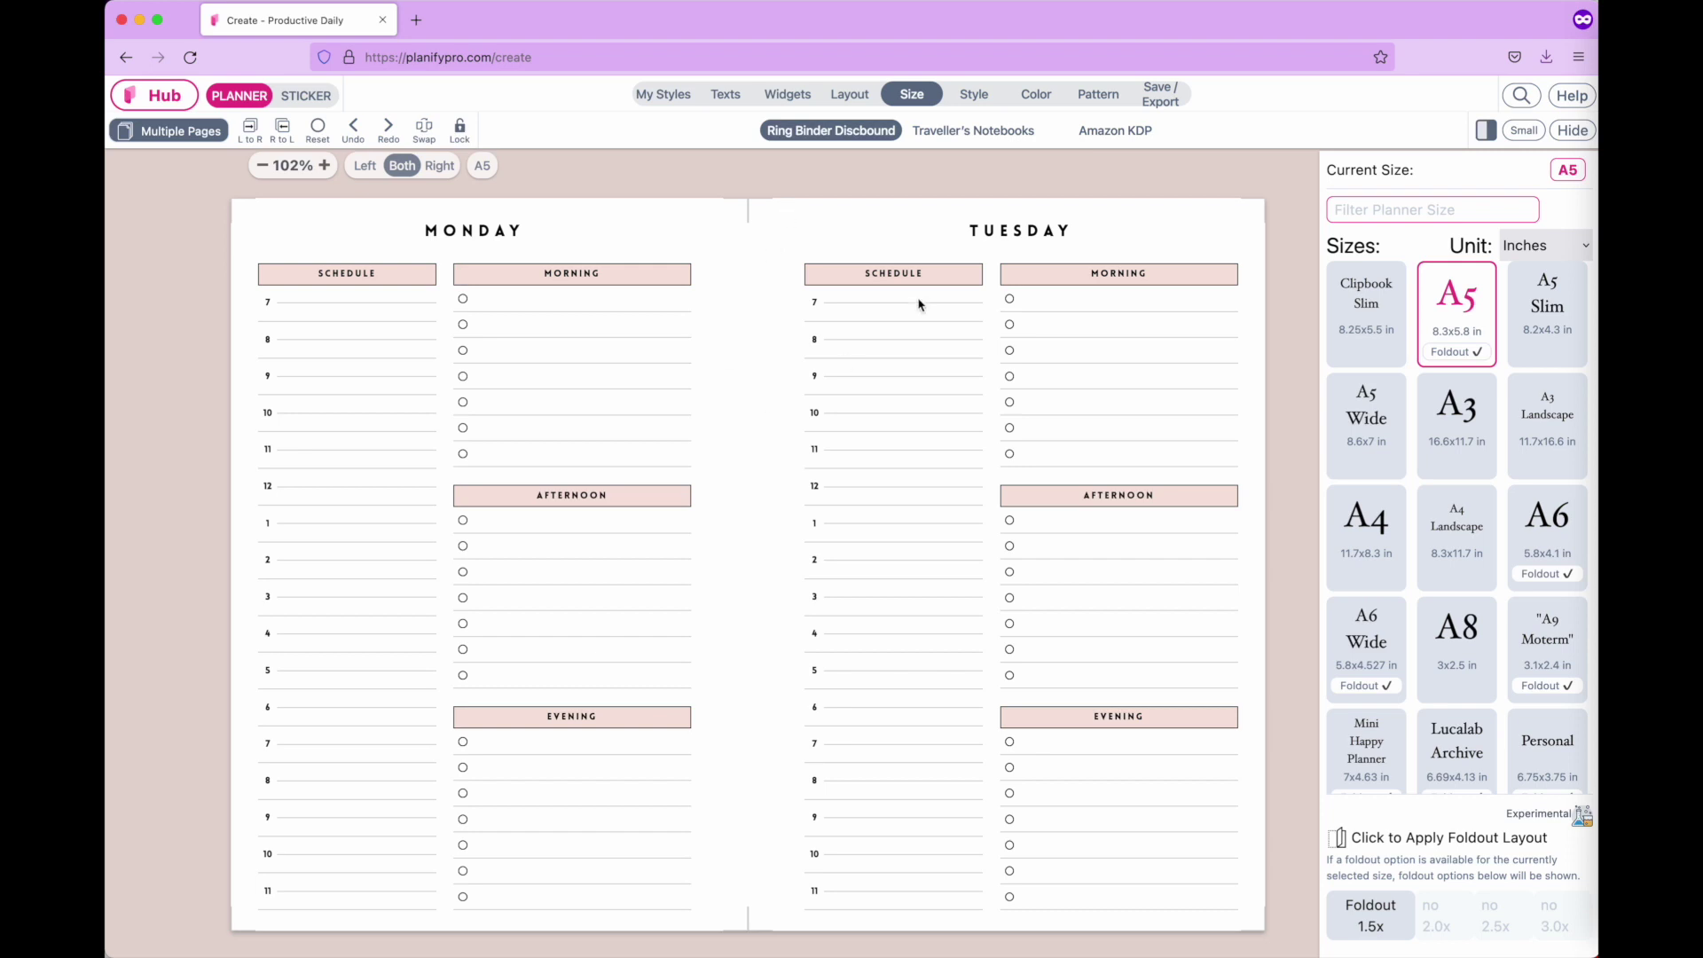
Try the A5 TN Traveller's Notebook size, compare in Sketch, then return to Ring Binder Discbound A5.
click(1001, 133)
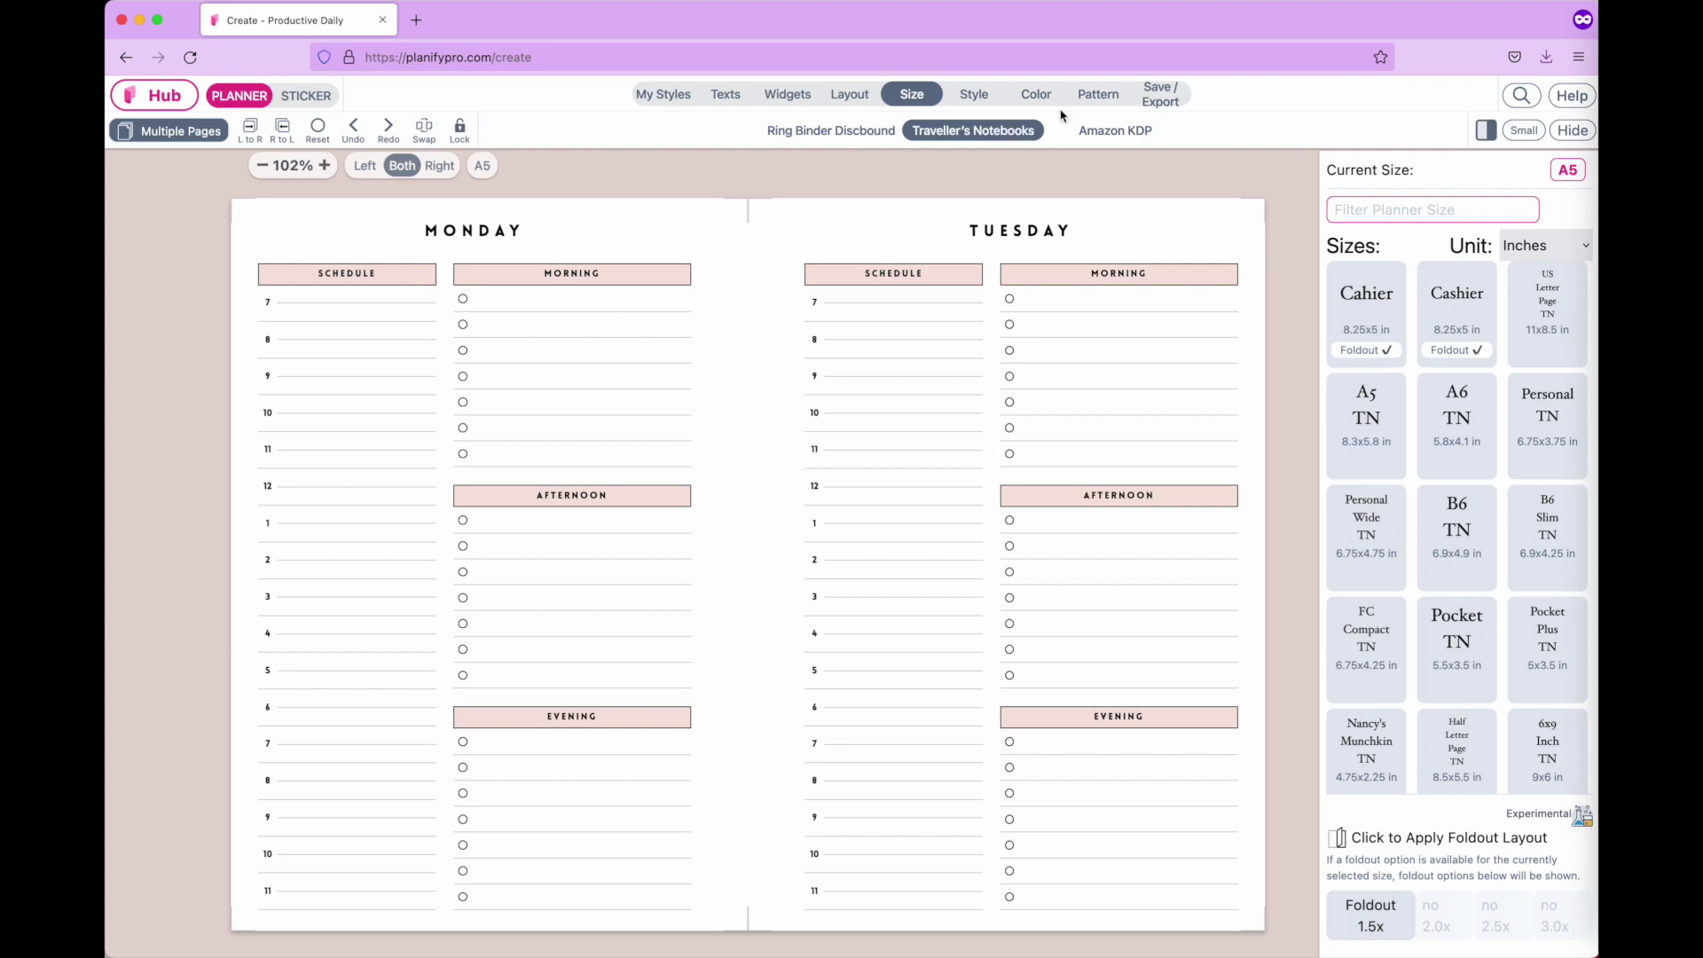
click(1374, 406)
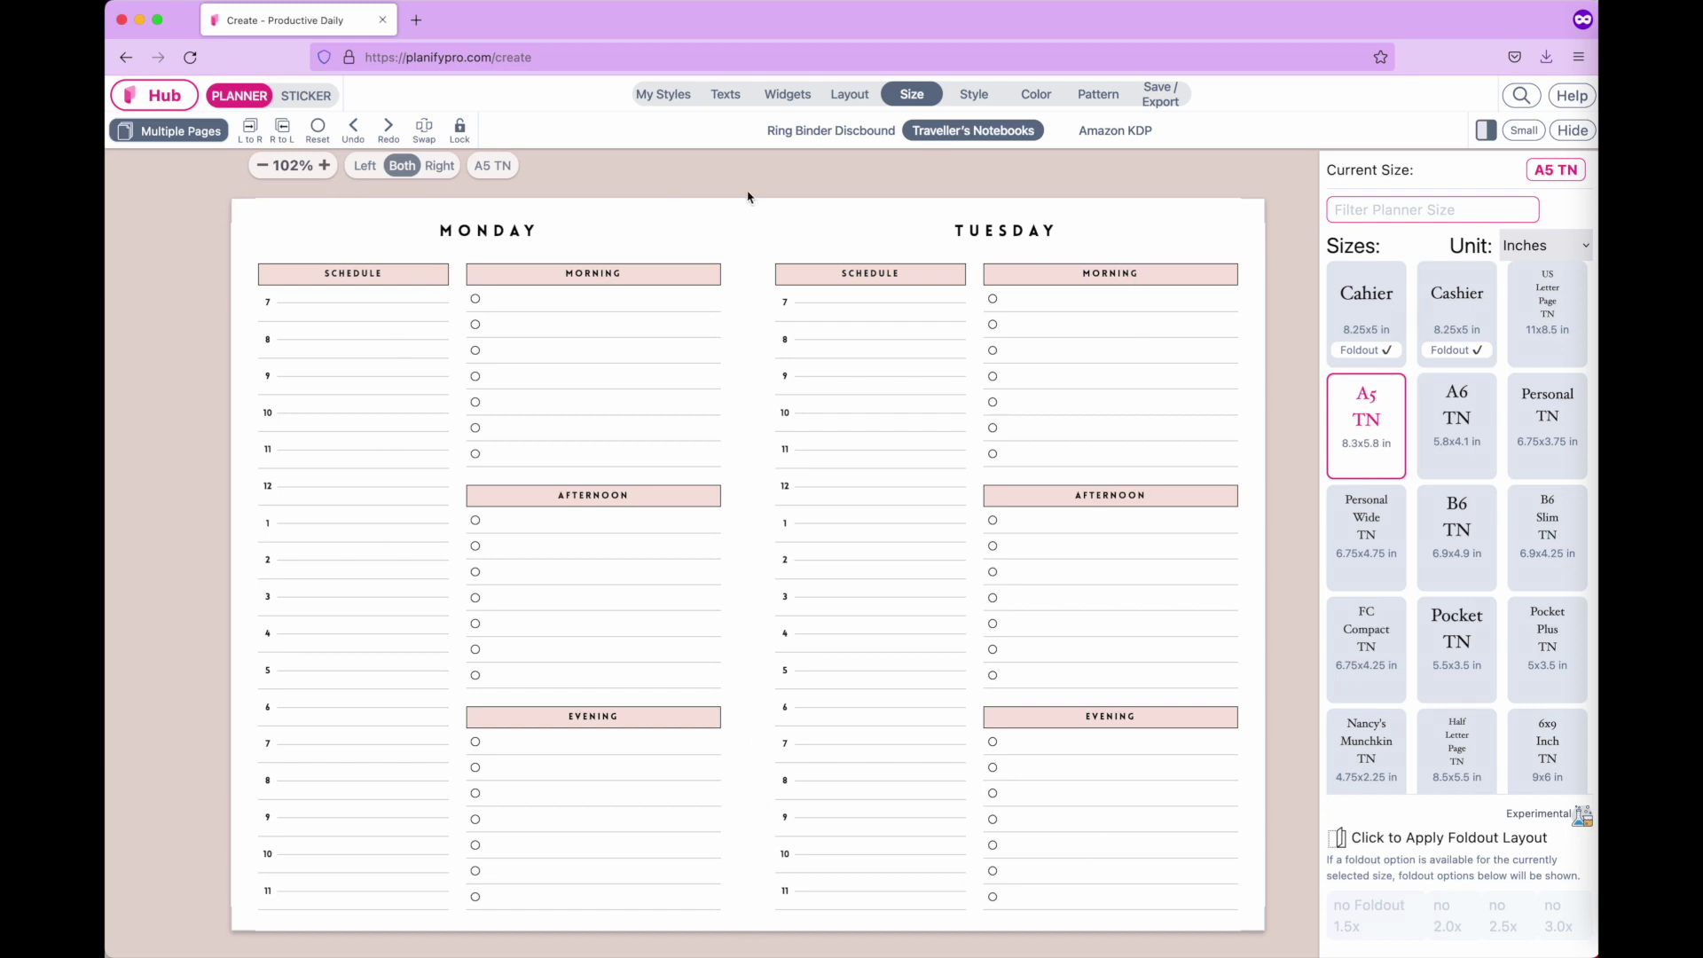
key(ctrl+Left)
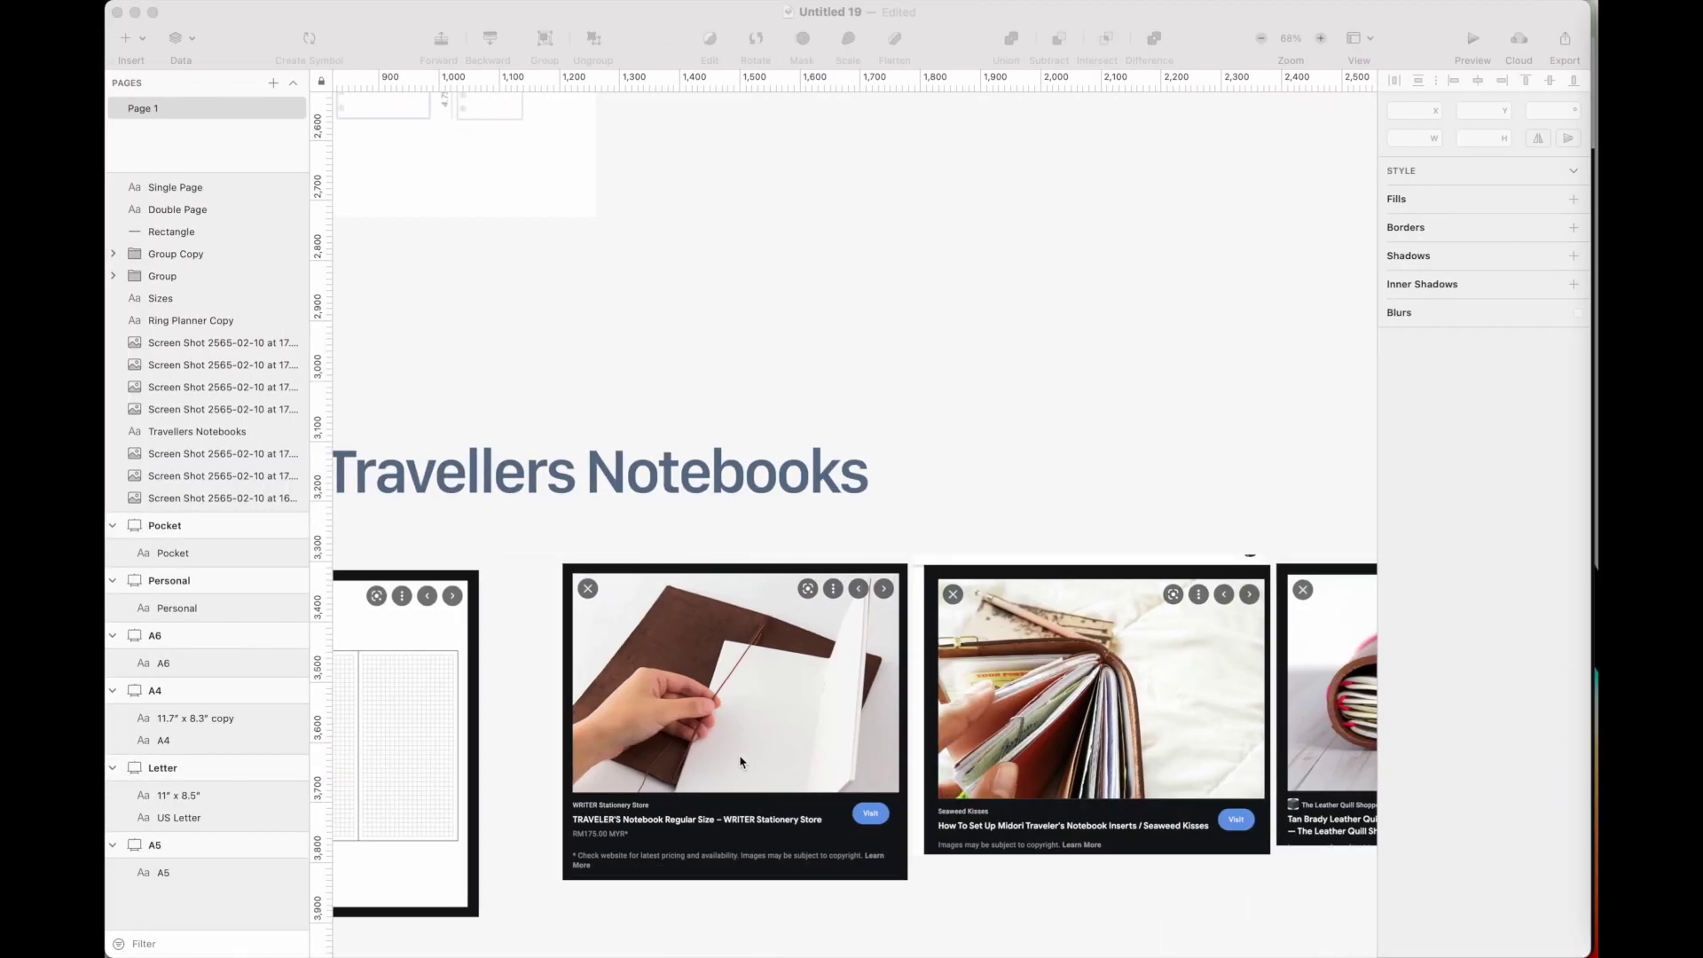
scroll(741, 761, up, 5)
scroll(741, 761, down, 3)
scroll(742, 761, up, 3)
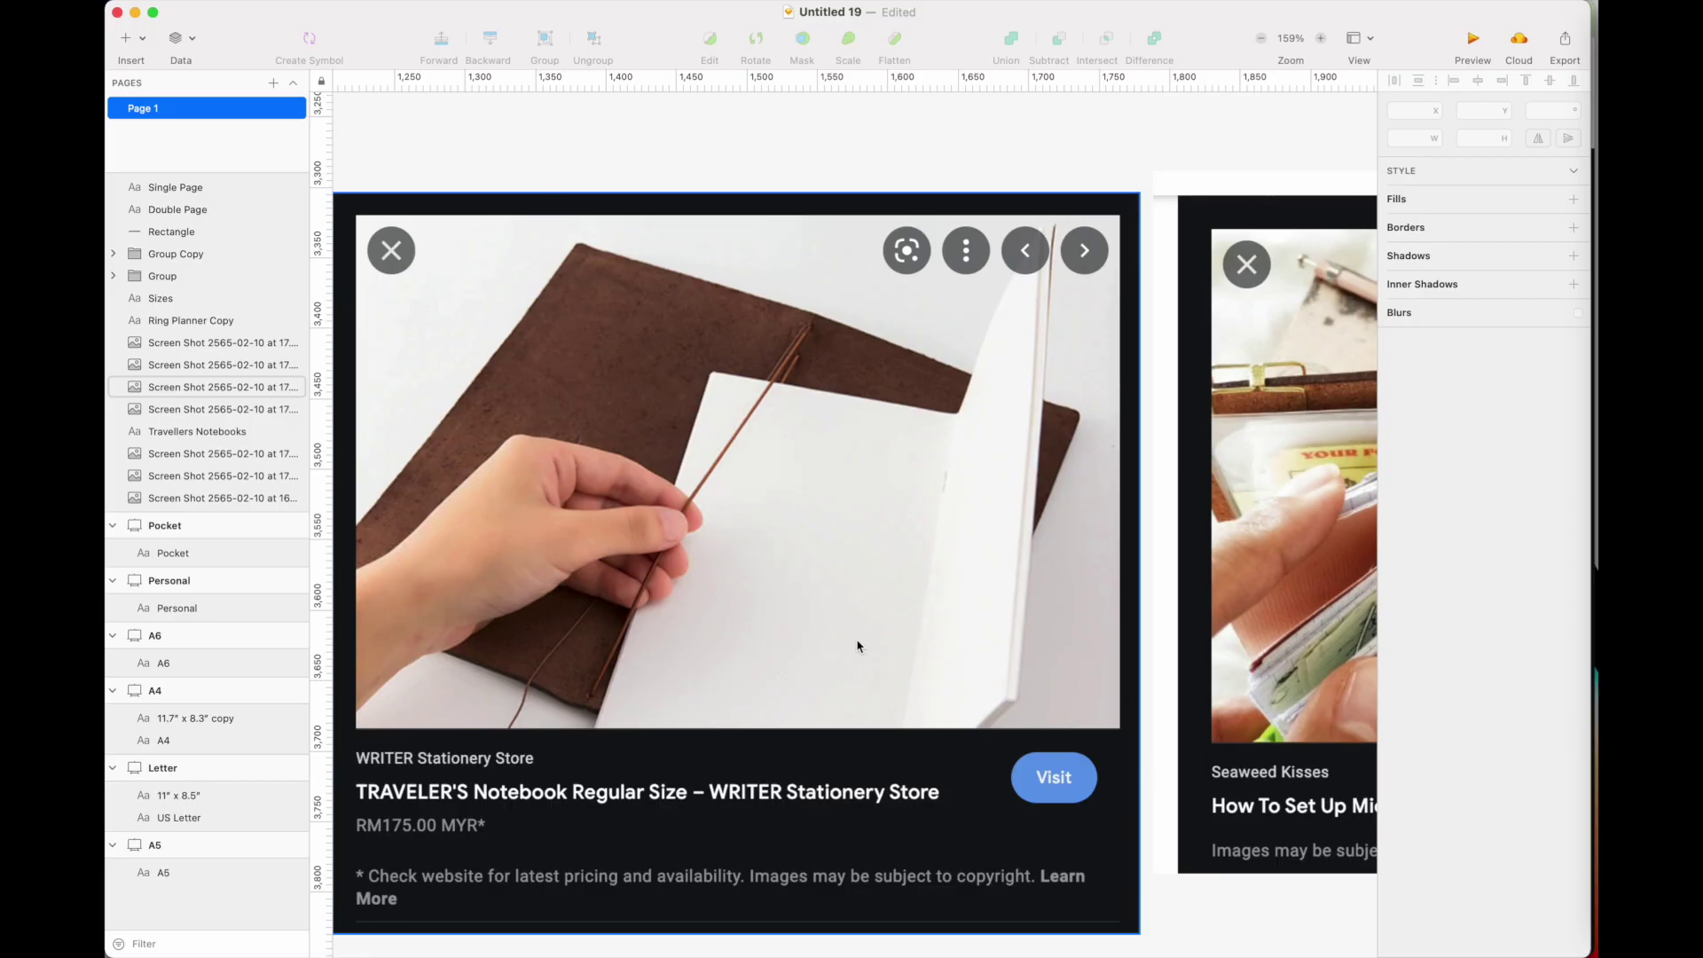
key(ctrl+Right)
click(1455, 306)
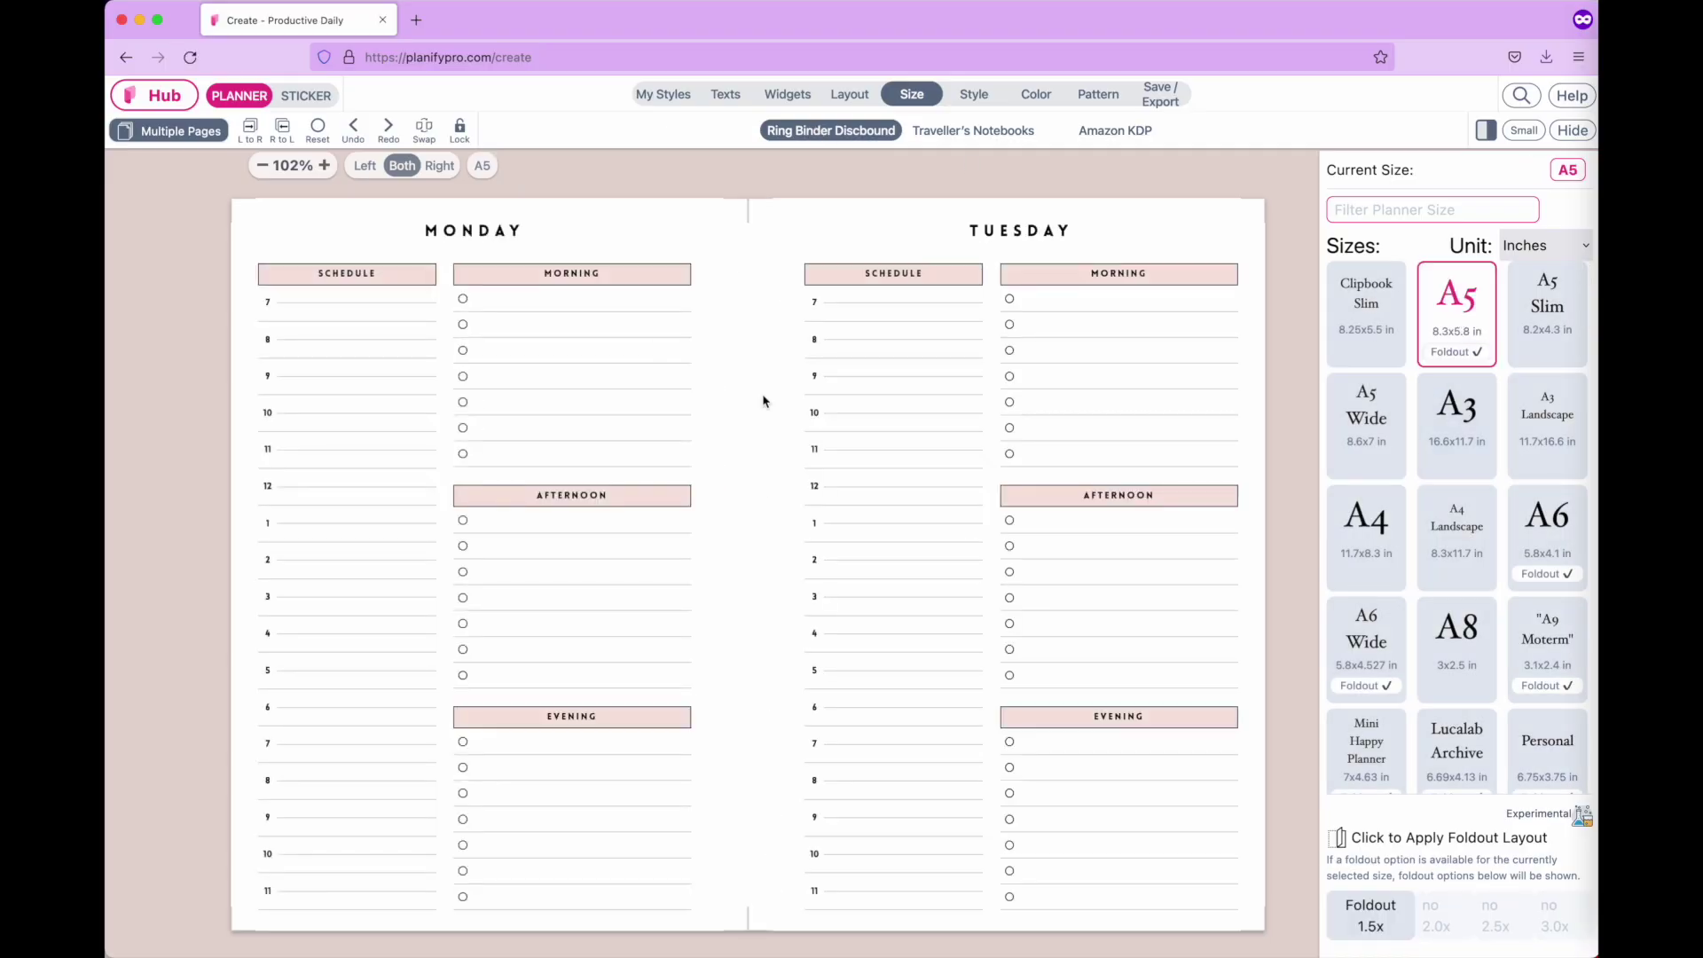
Reapply the Traveller's Notebooks A5 TN size and bring the Sketch reference canvas back.
click(967, 130)
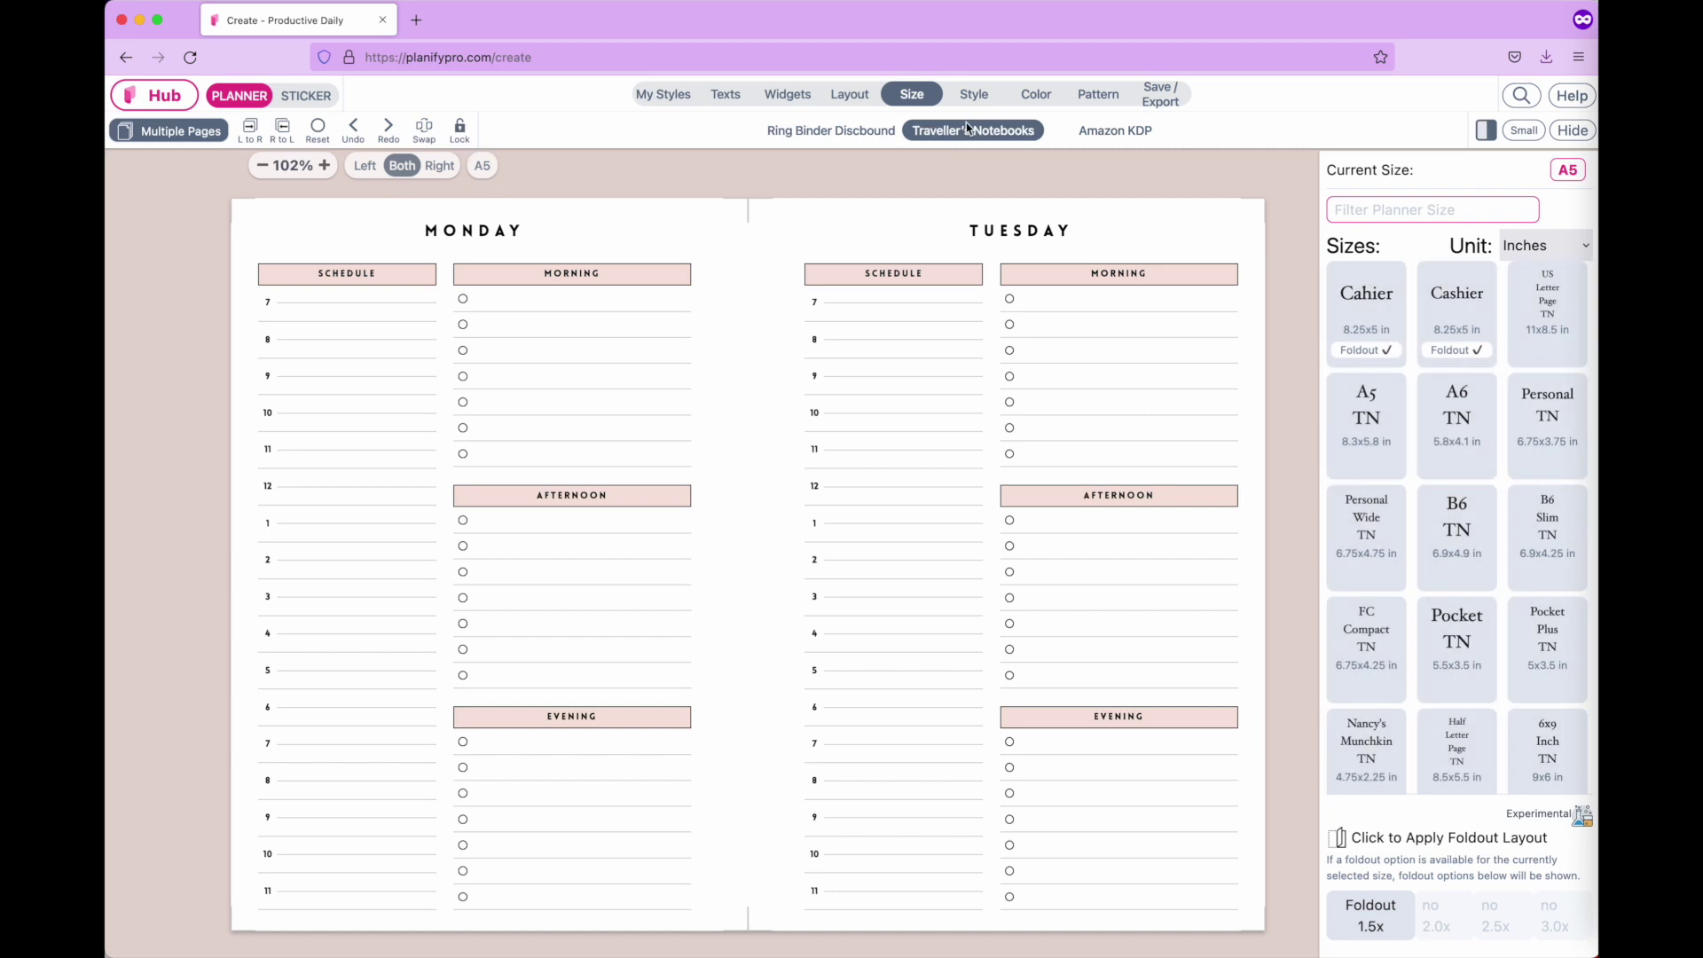
click(1357, 444)
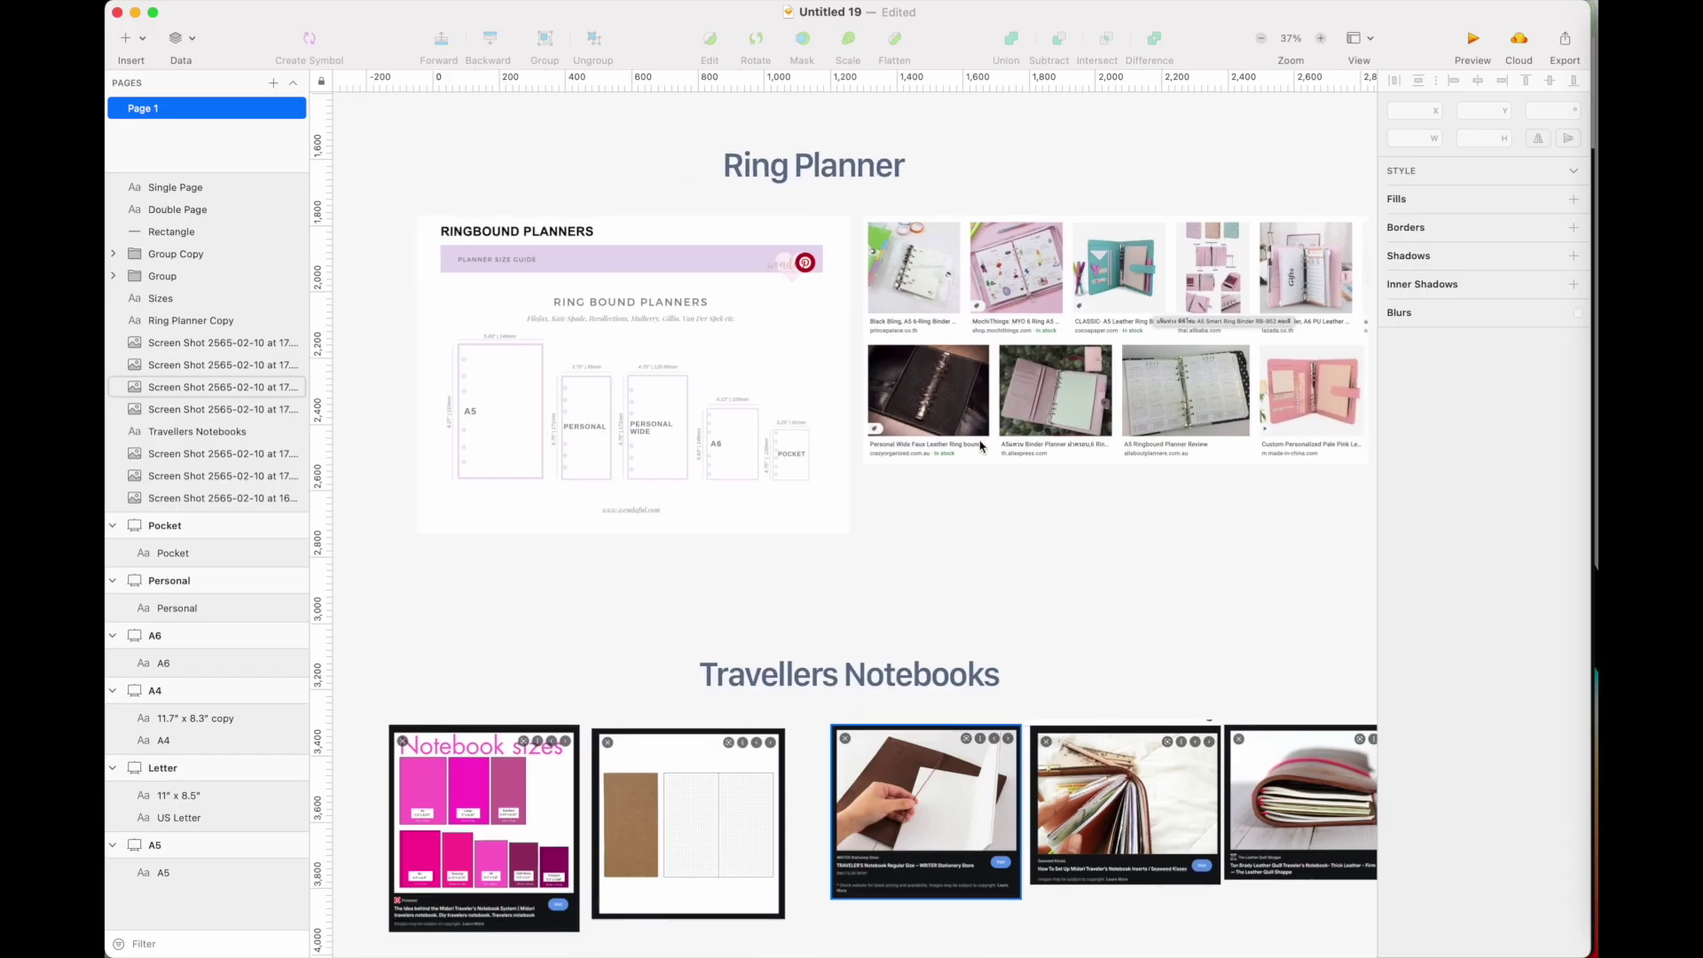
scroll(981, 446, down, 1)
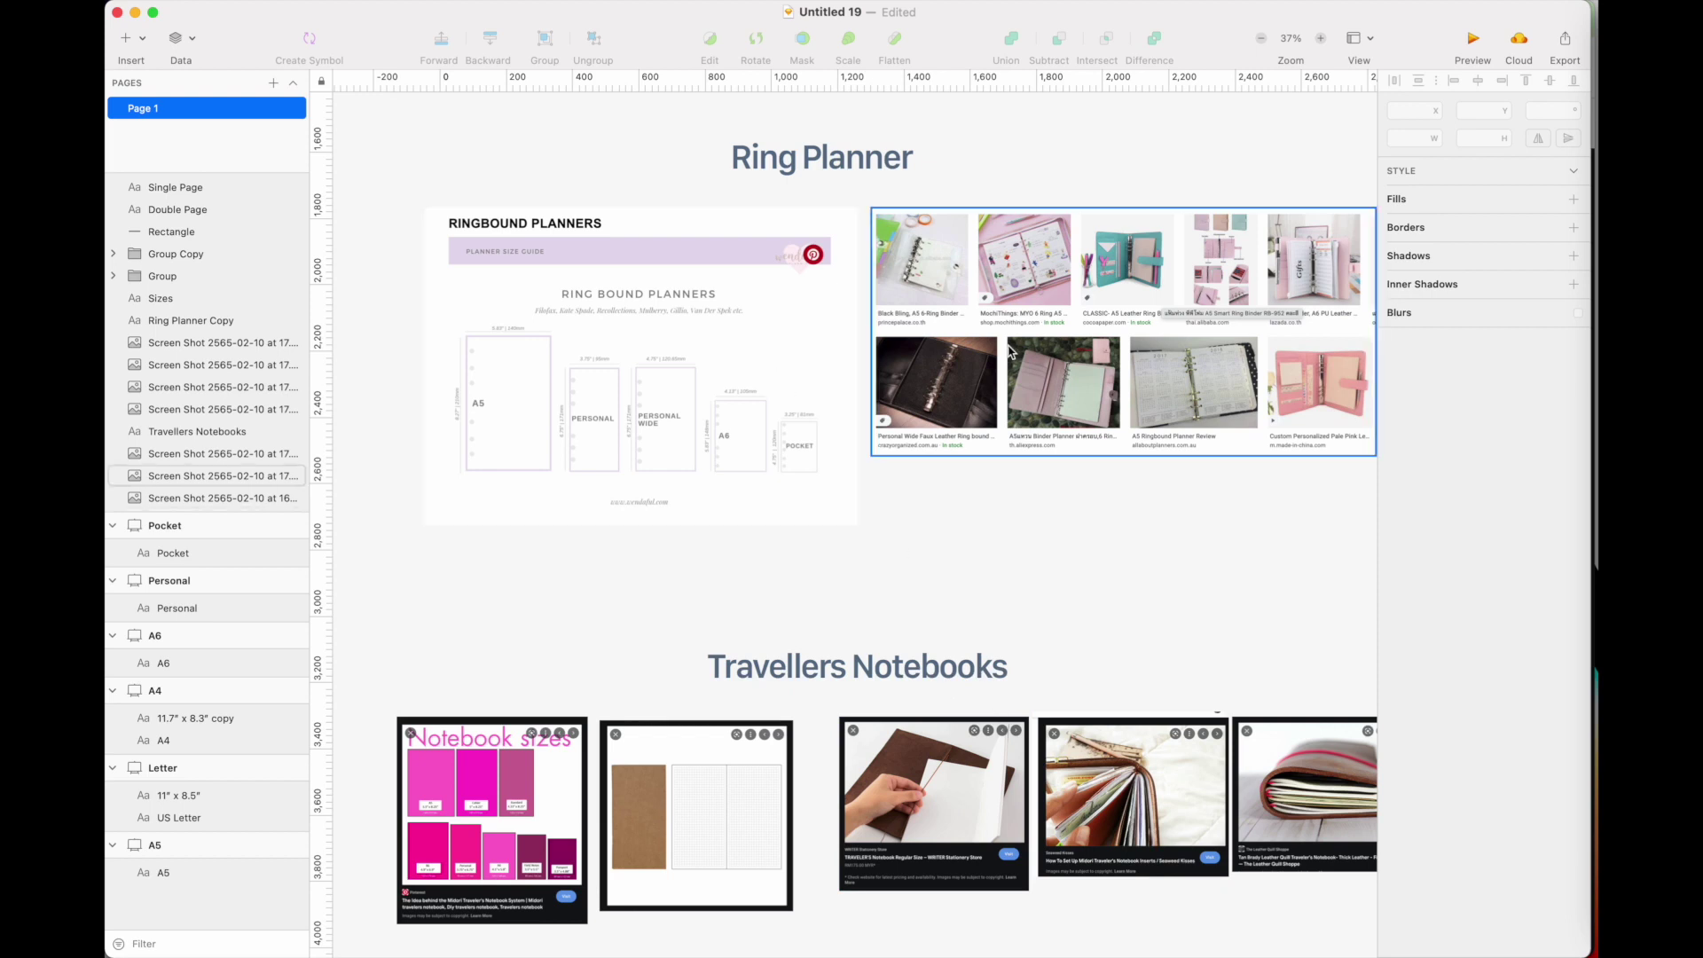
Scroll up to the Double Page and Single Page mockups and size artboards in Sketch.
scroll(654, 521, up, 15)
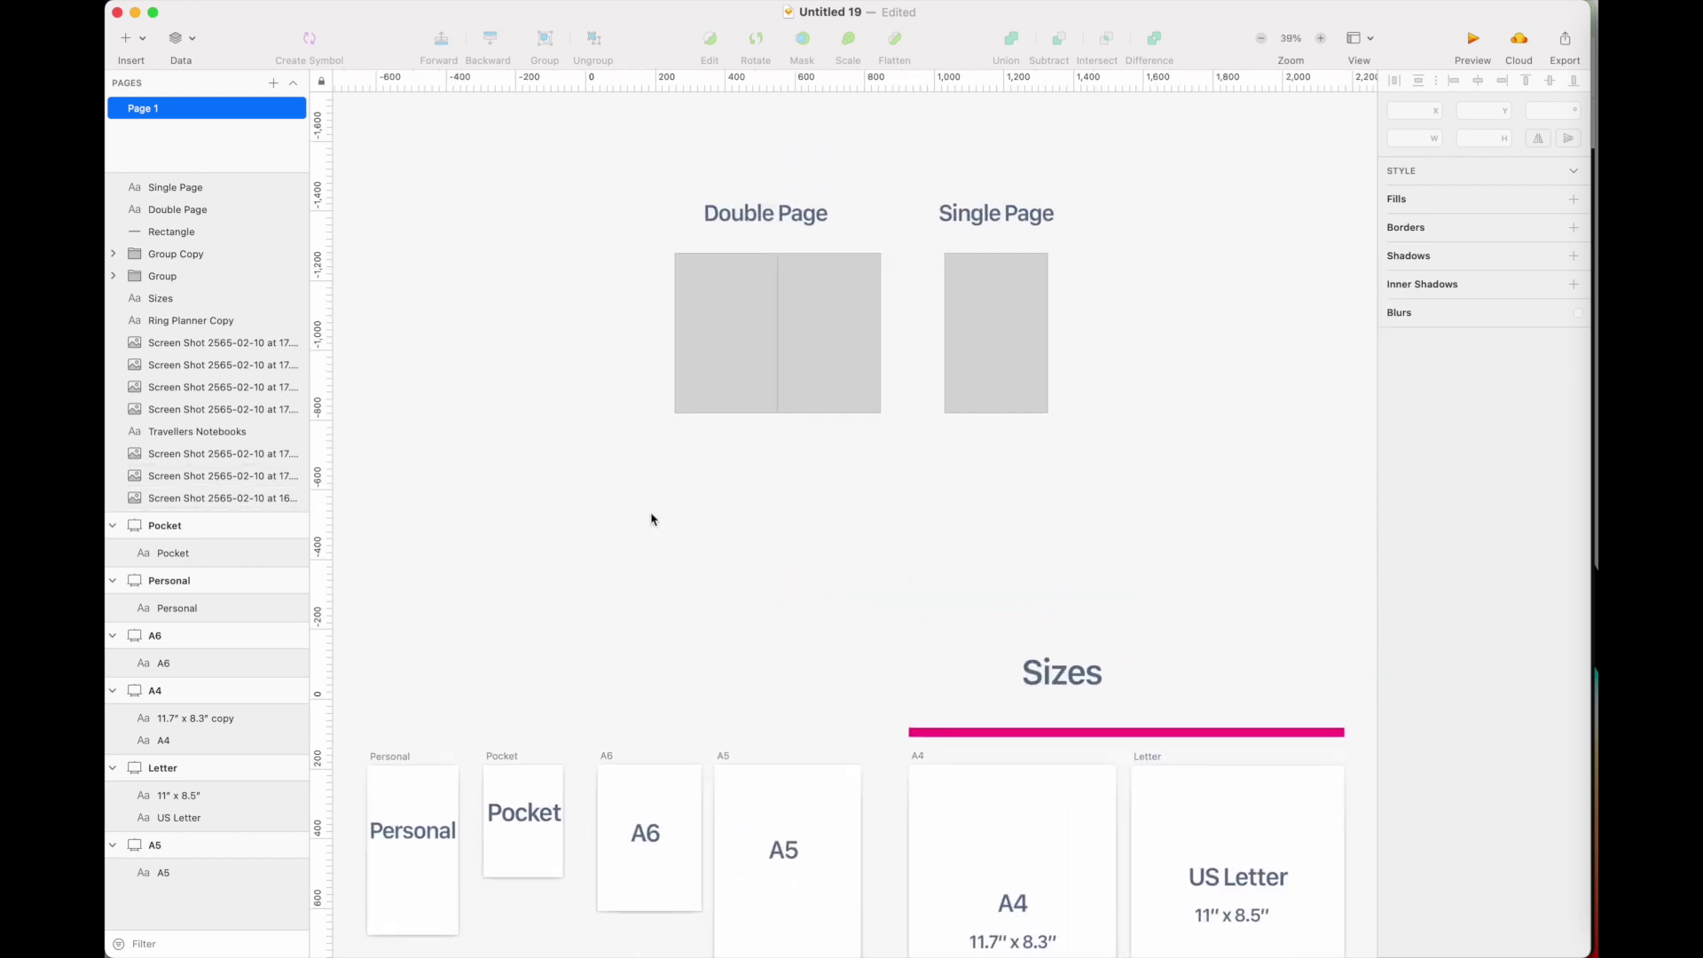
scroll(627, 331, up, 5)
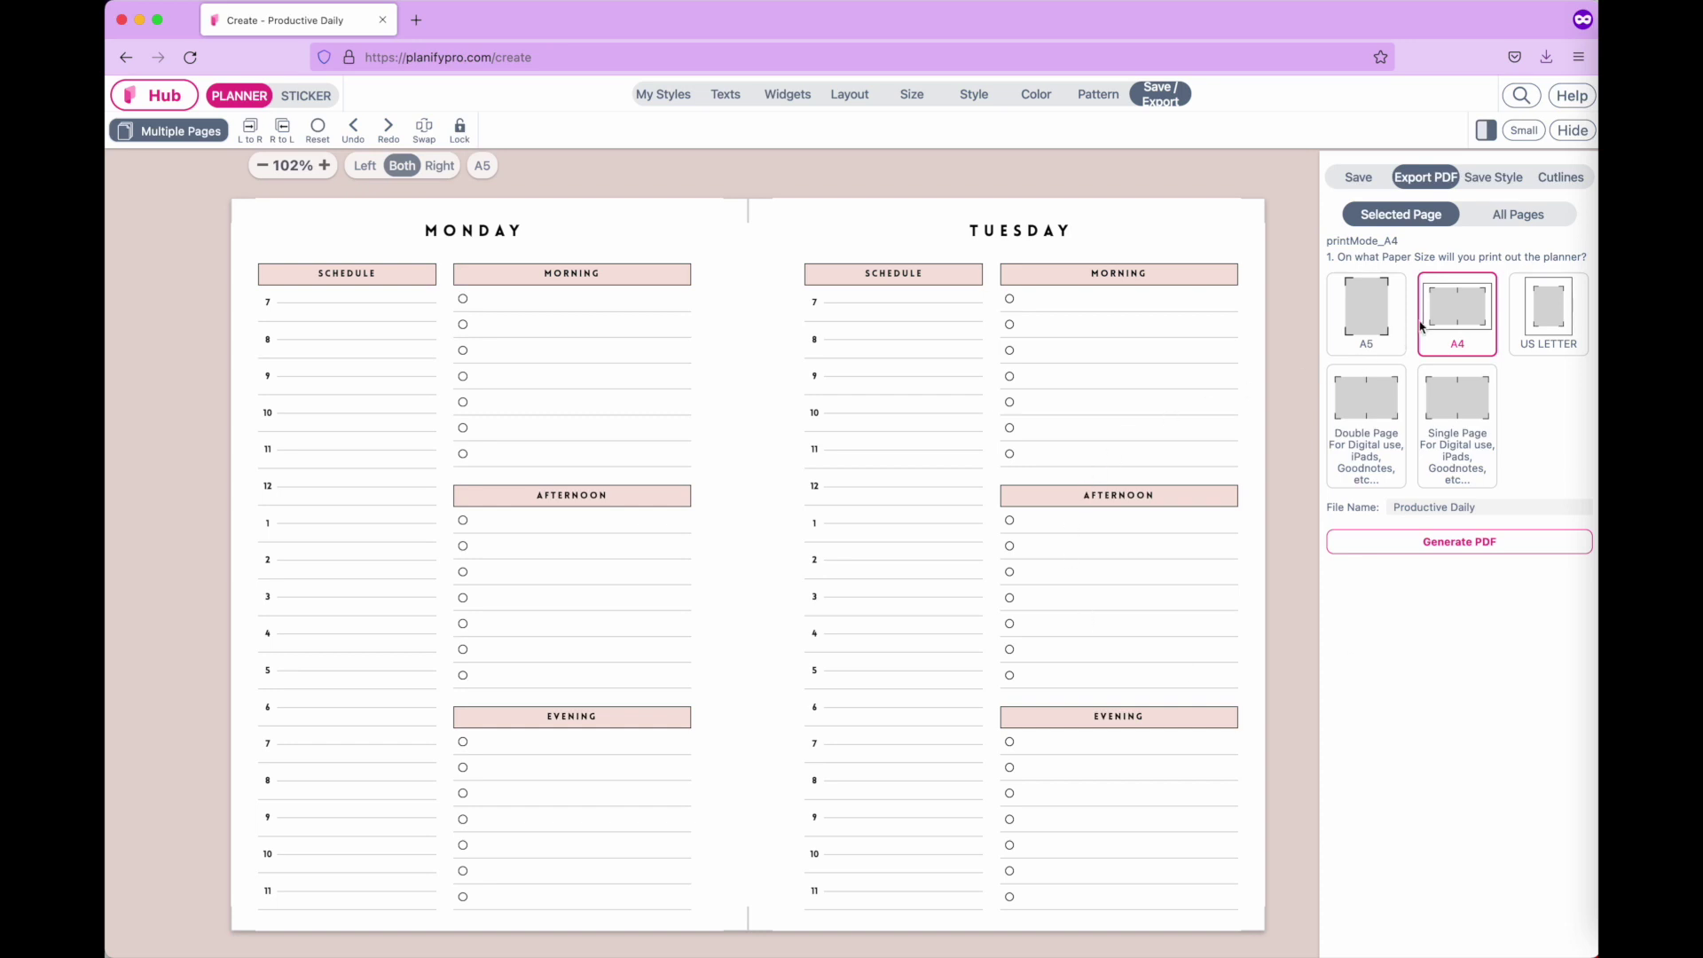
Try US Letter and A4 export paper, settle on A5, and show only the left page.
click(1555, 323)
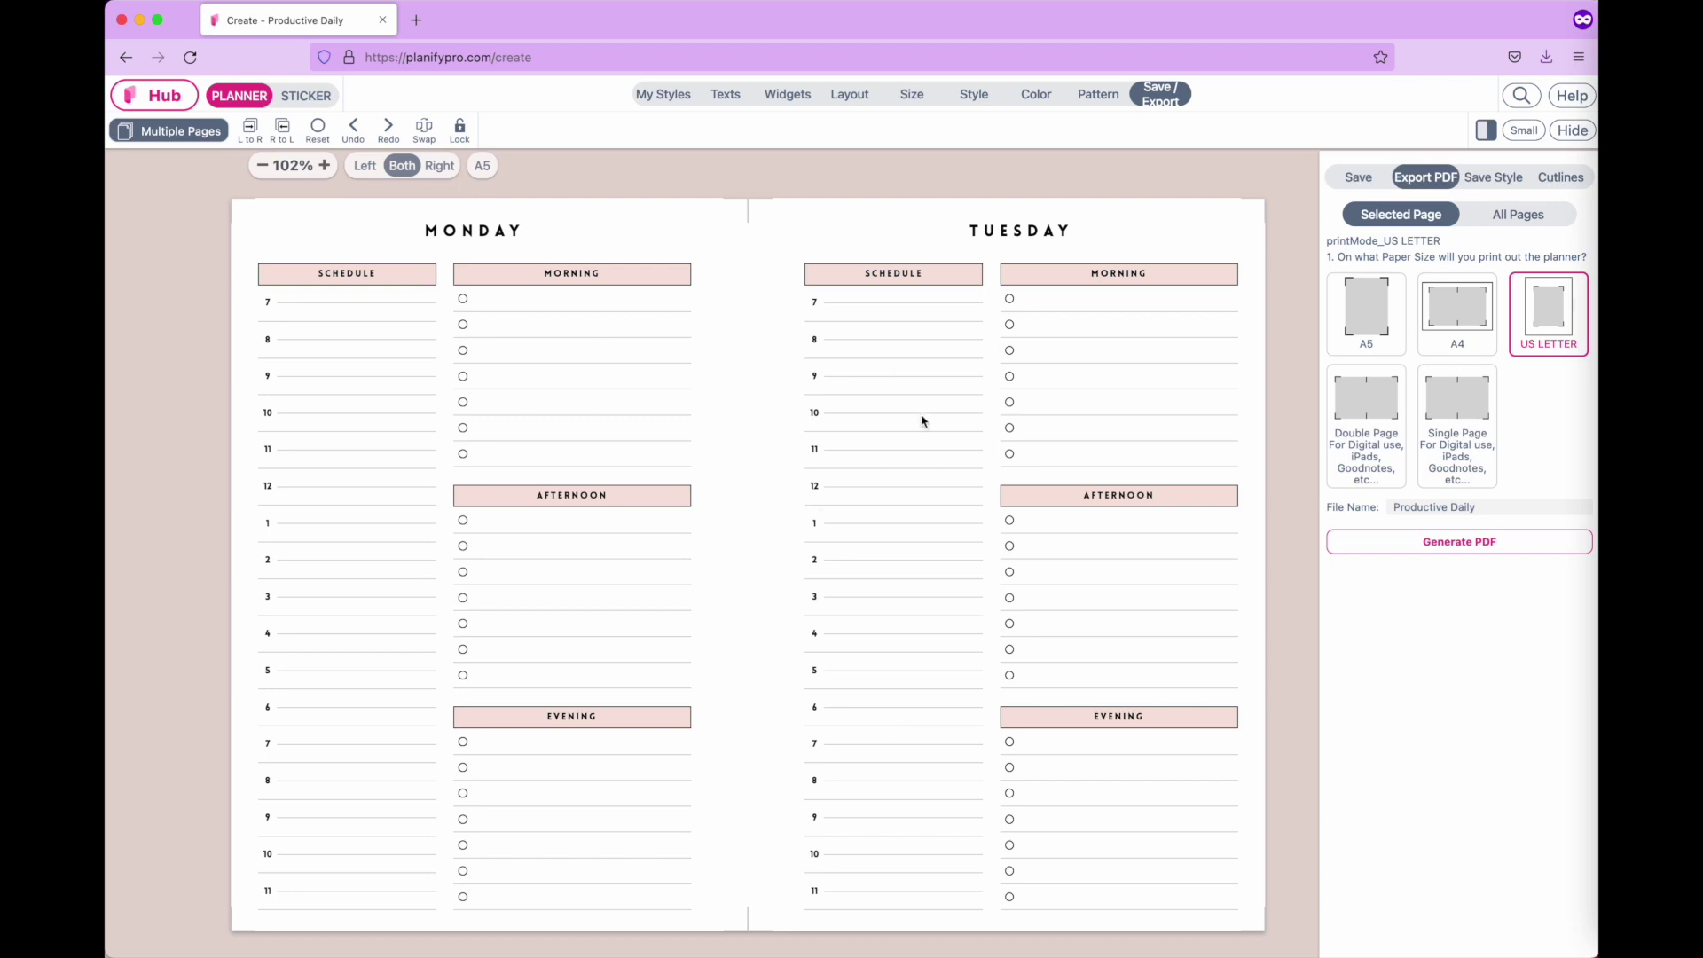
click(1458, 310)
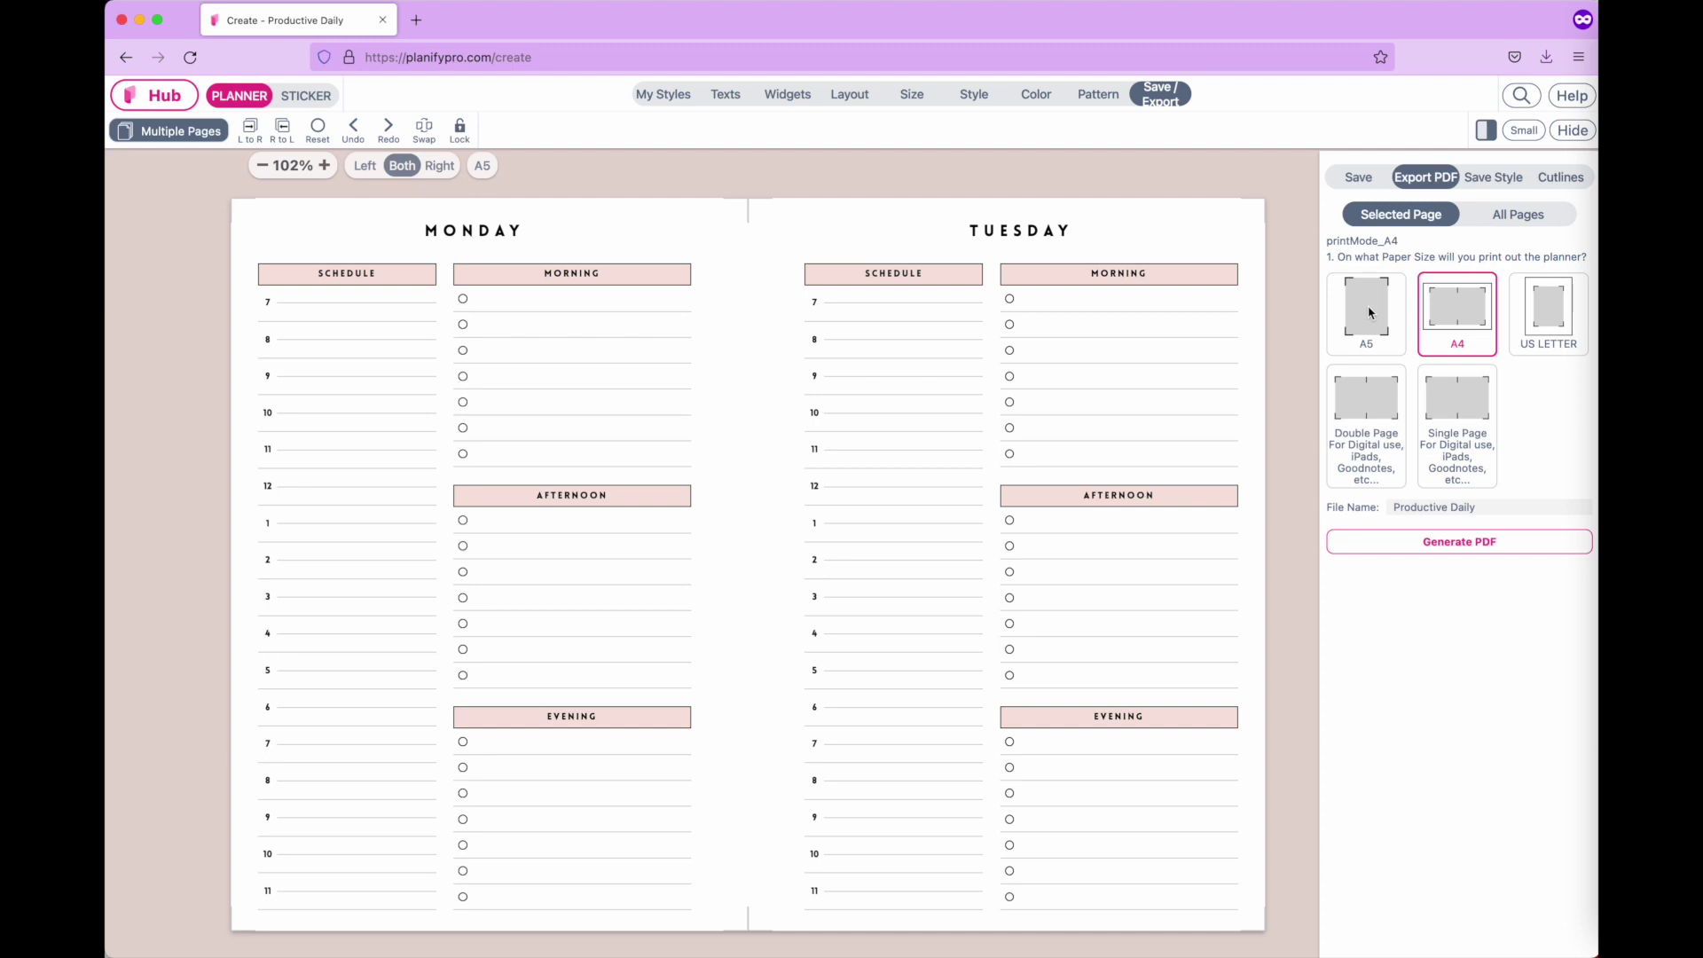
click(1370, 313)
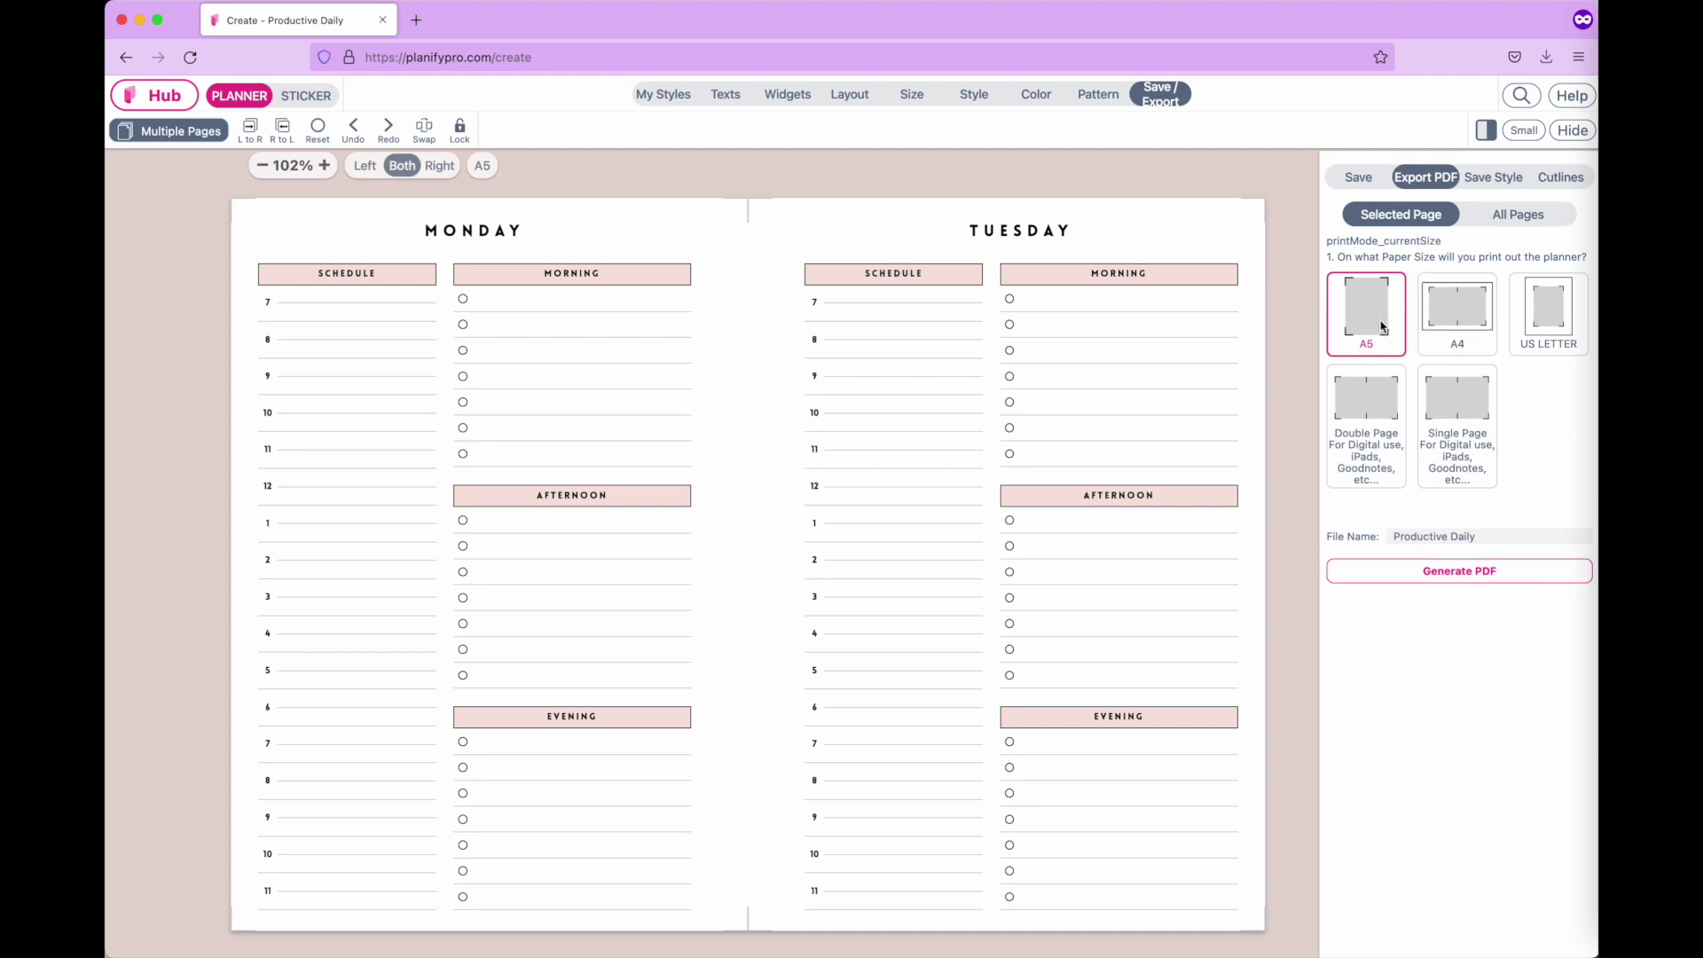
click(365, 167)
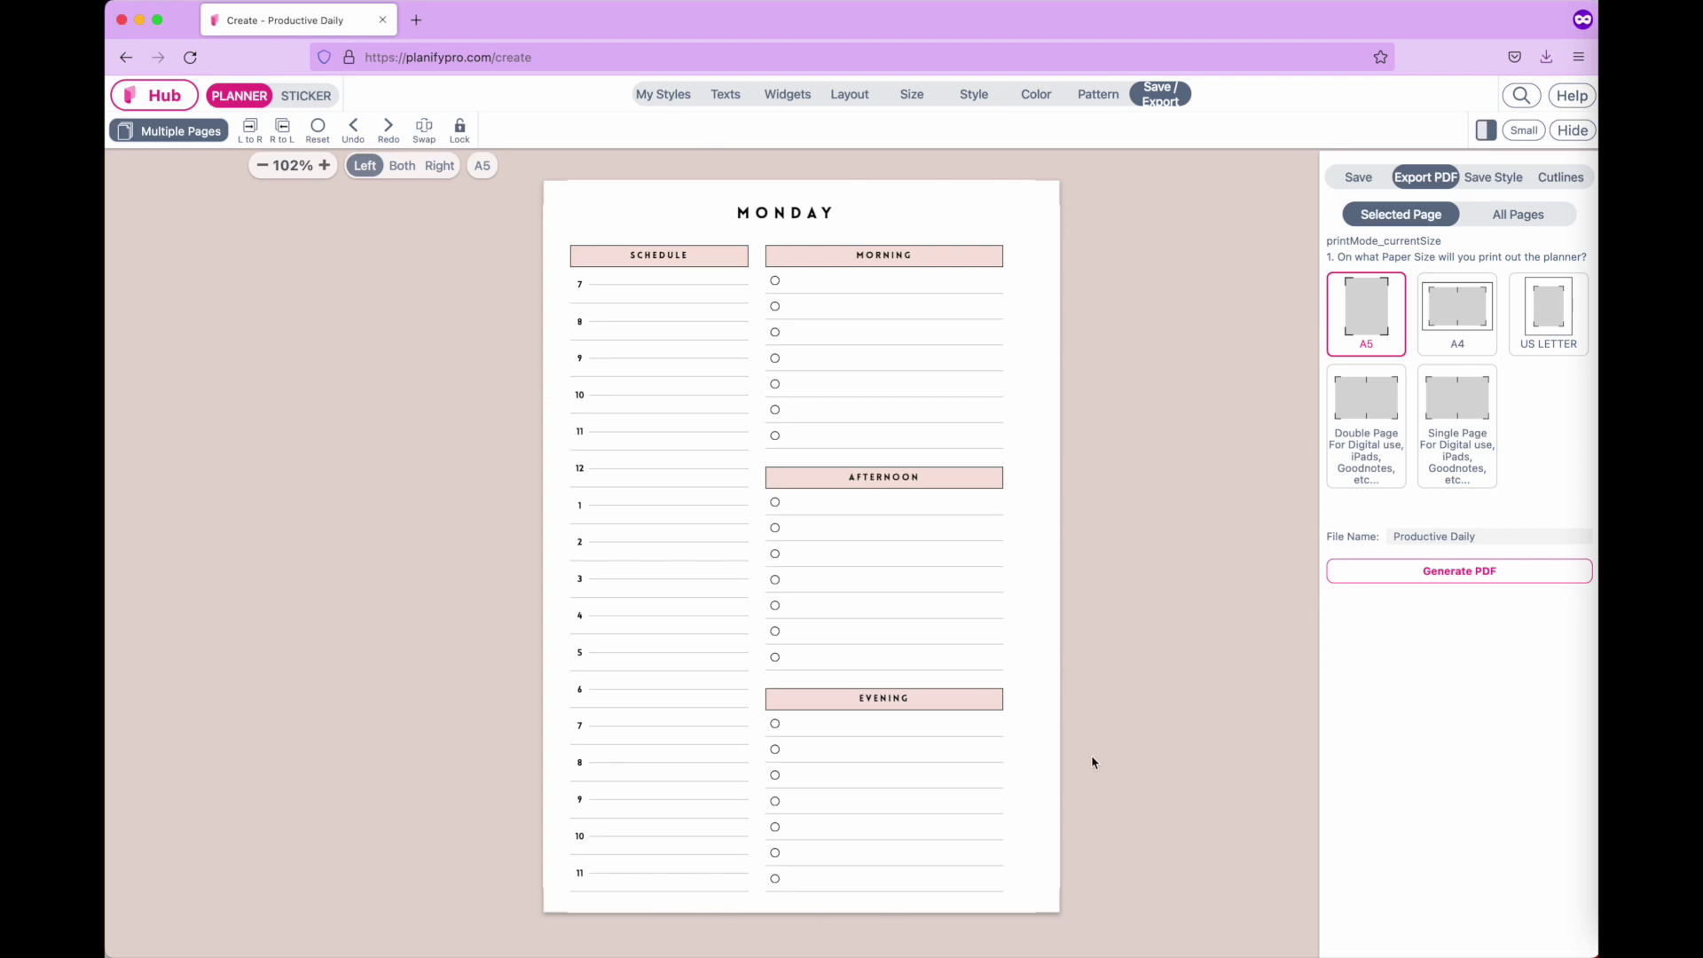
key(ctrl+Left)
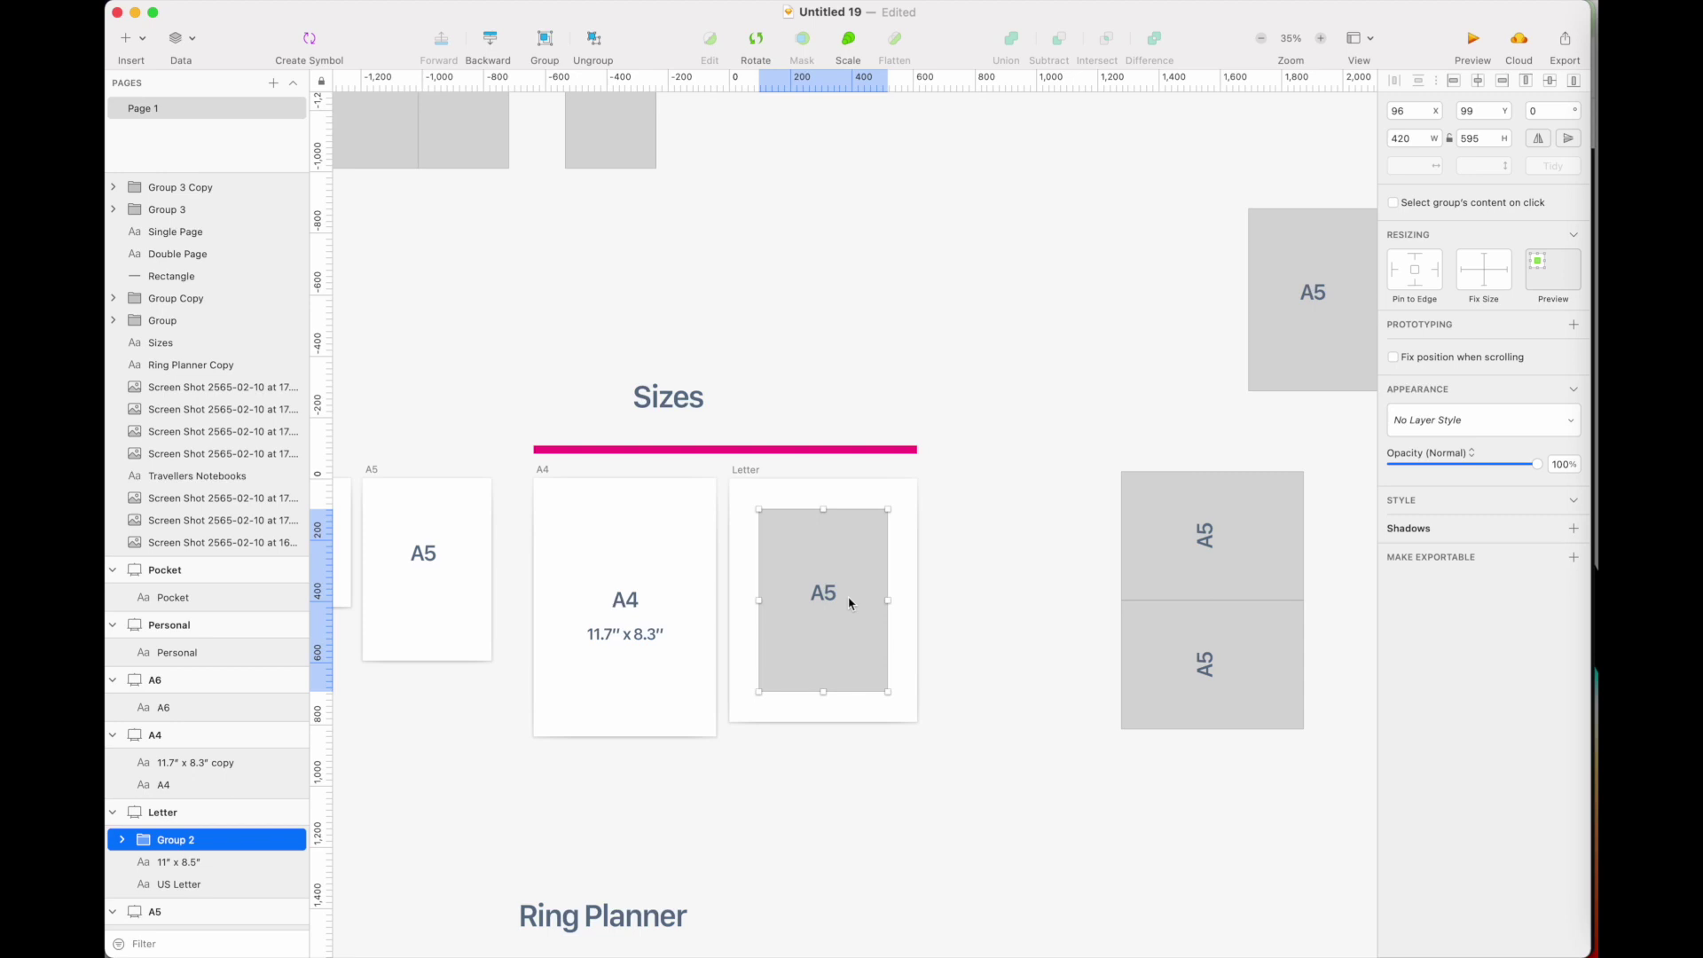
Nudge the Letter artboard up to align it and delete the stray A5 group.
mouse_move(741, 476)
mouse_down()
mouse_move(792, 491)
mouse_move(737, 473)
mouse_up()
click(1219, 671)
key(Delete)
Move the grey A5 block from the Letter artboard into the A5 artboard.
drag(859, 601, 746, 563)
scroll(1061, 627, up, 5)
scroll(1325, 548, left, 5)
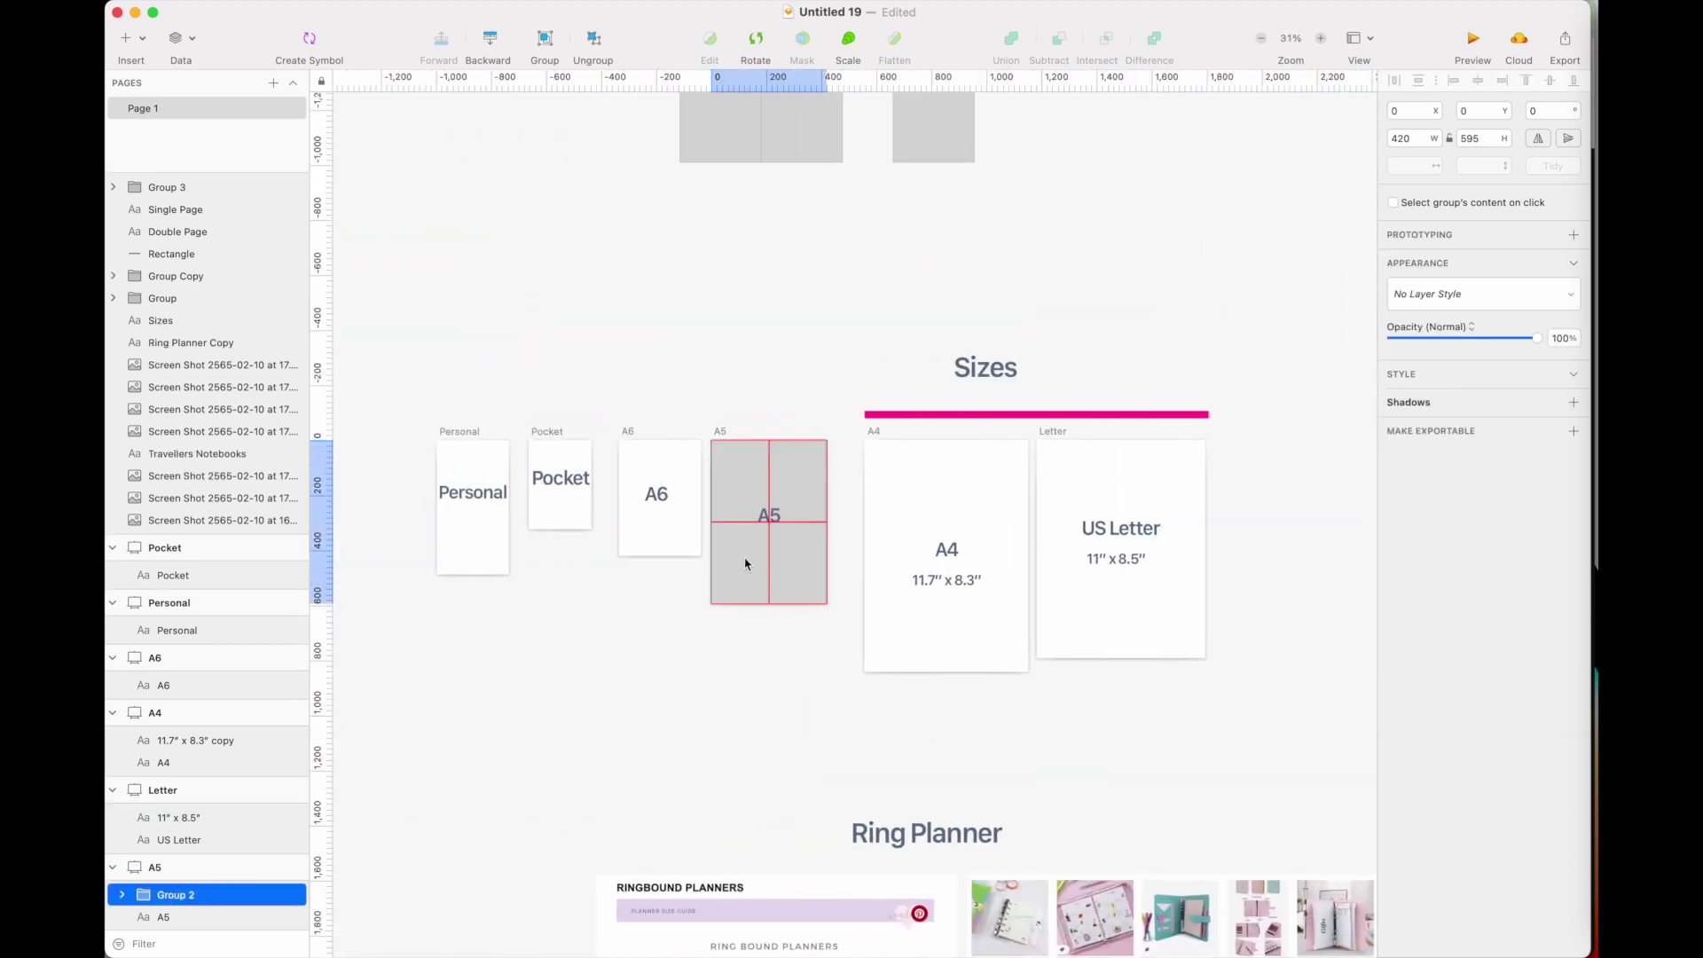
scroll(745, 564, up, 5)
scroll(745, 578, left, 4)
click(669, 318)
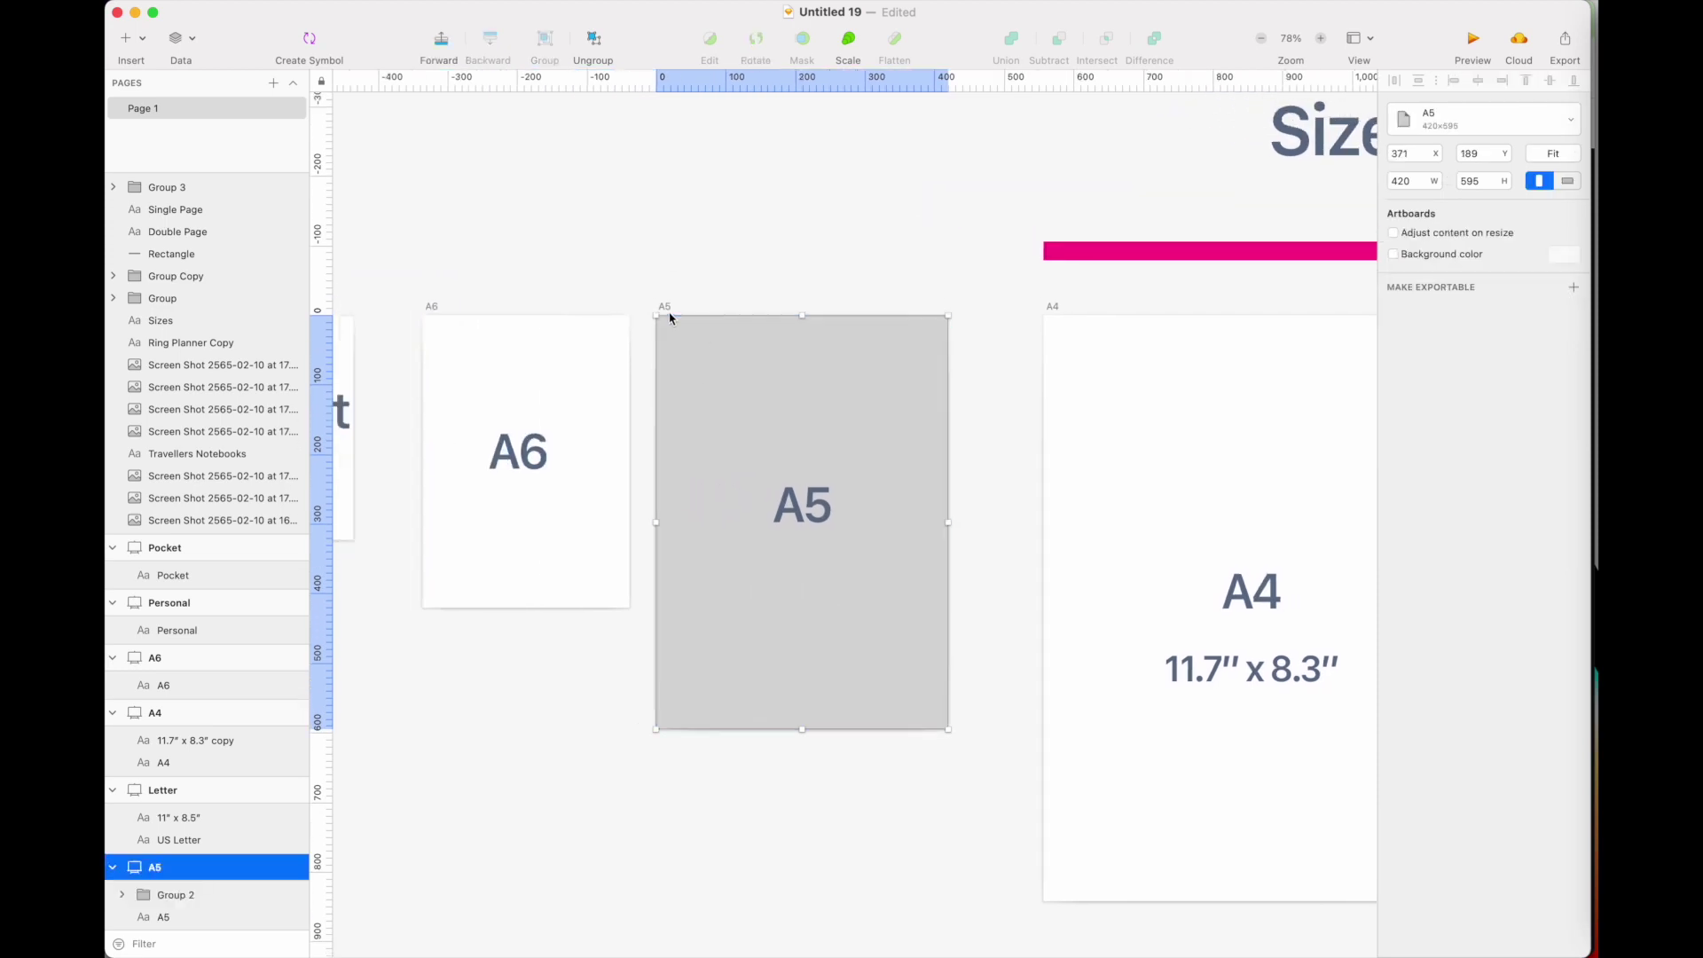
scroll(686, 667, up, 2)
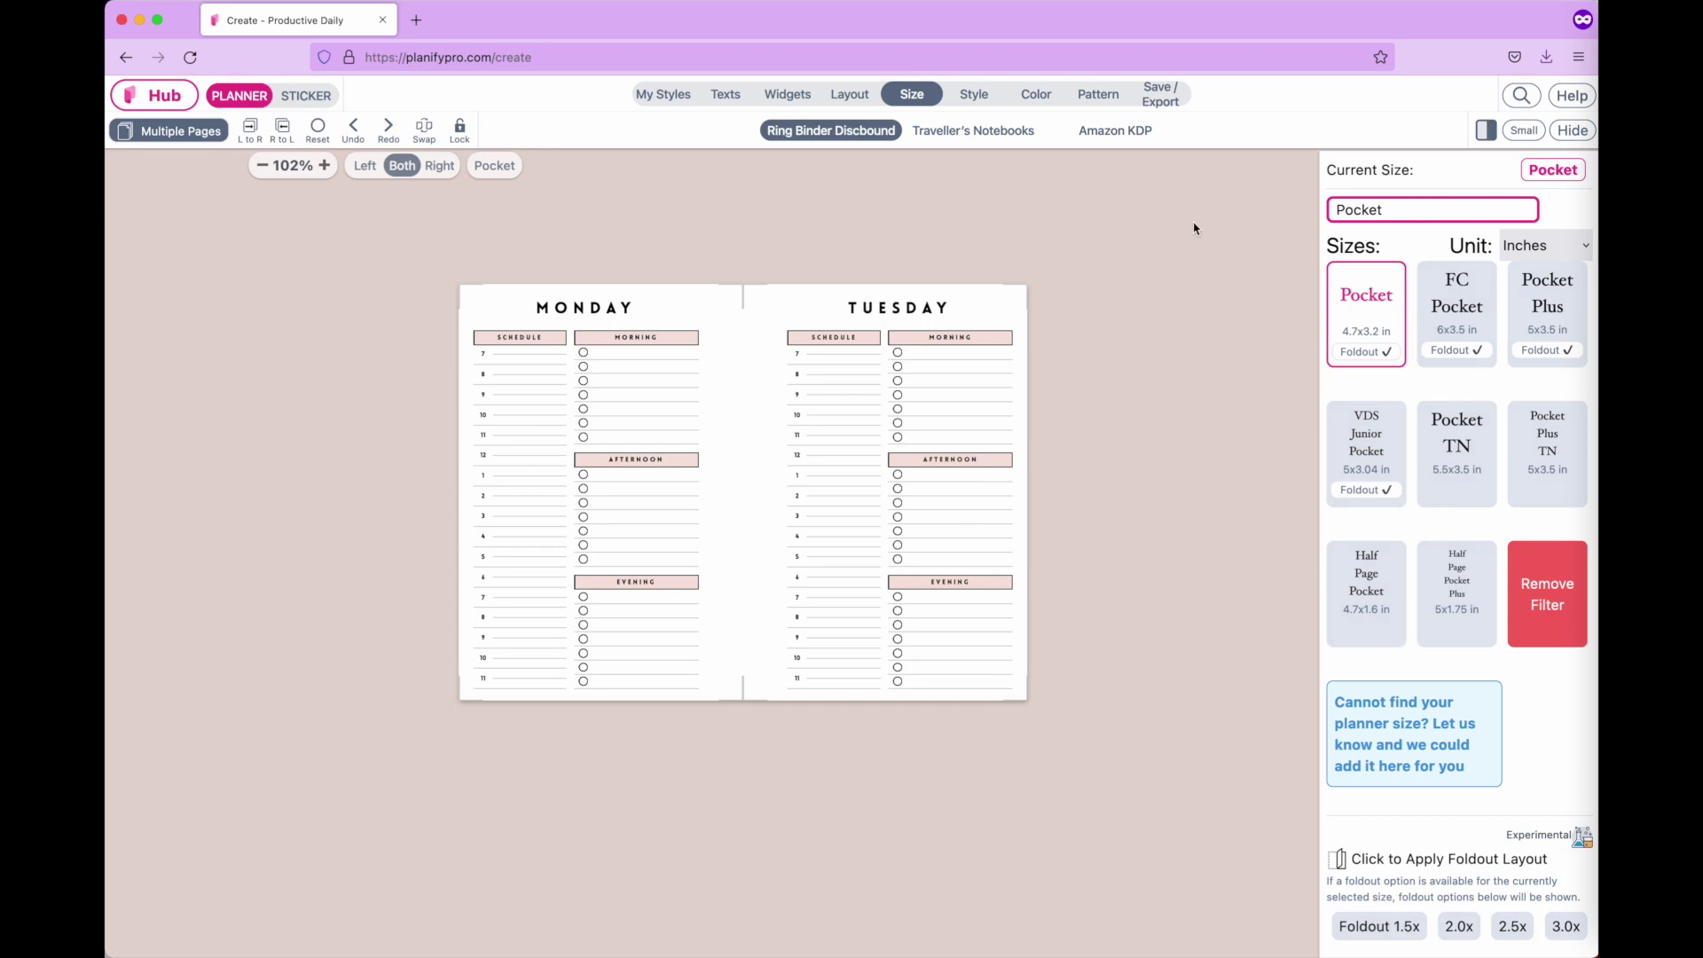
Set Planify Pro's PDF export paper to A4, then duplicate the grey rectangle in Sketch.
click(1158, 99)
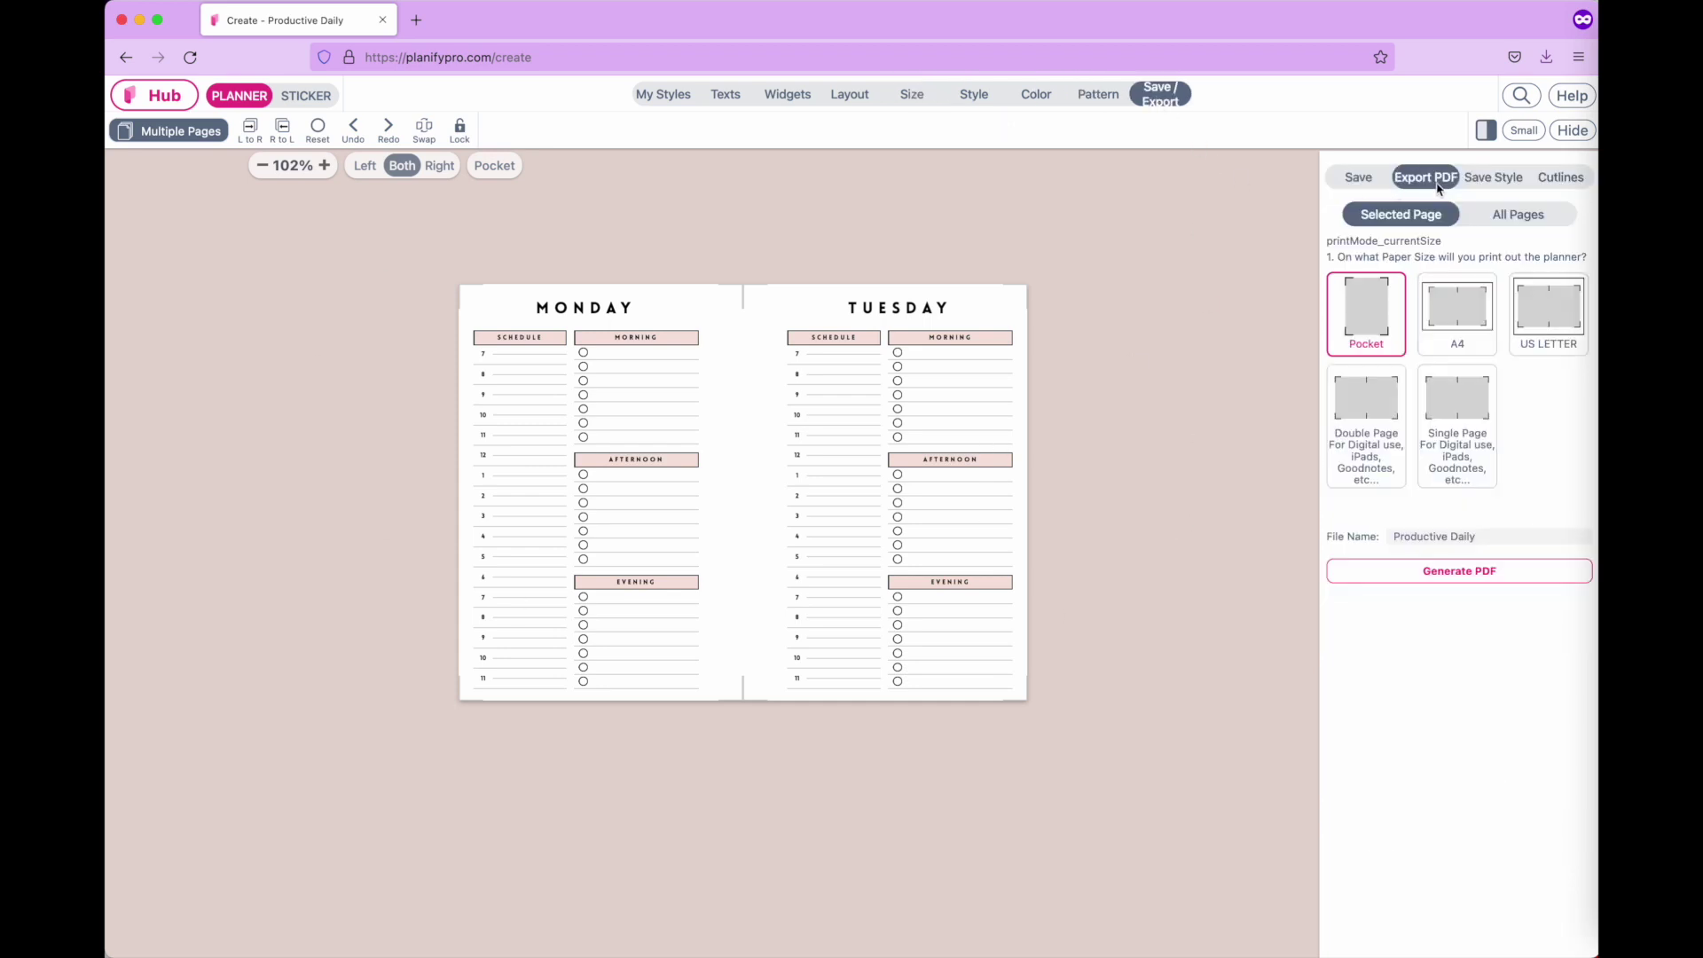
click(1468, 316)
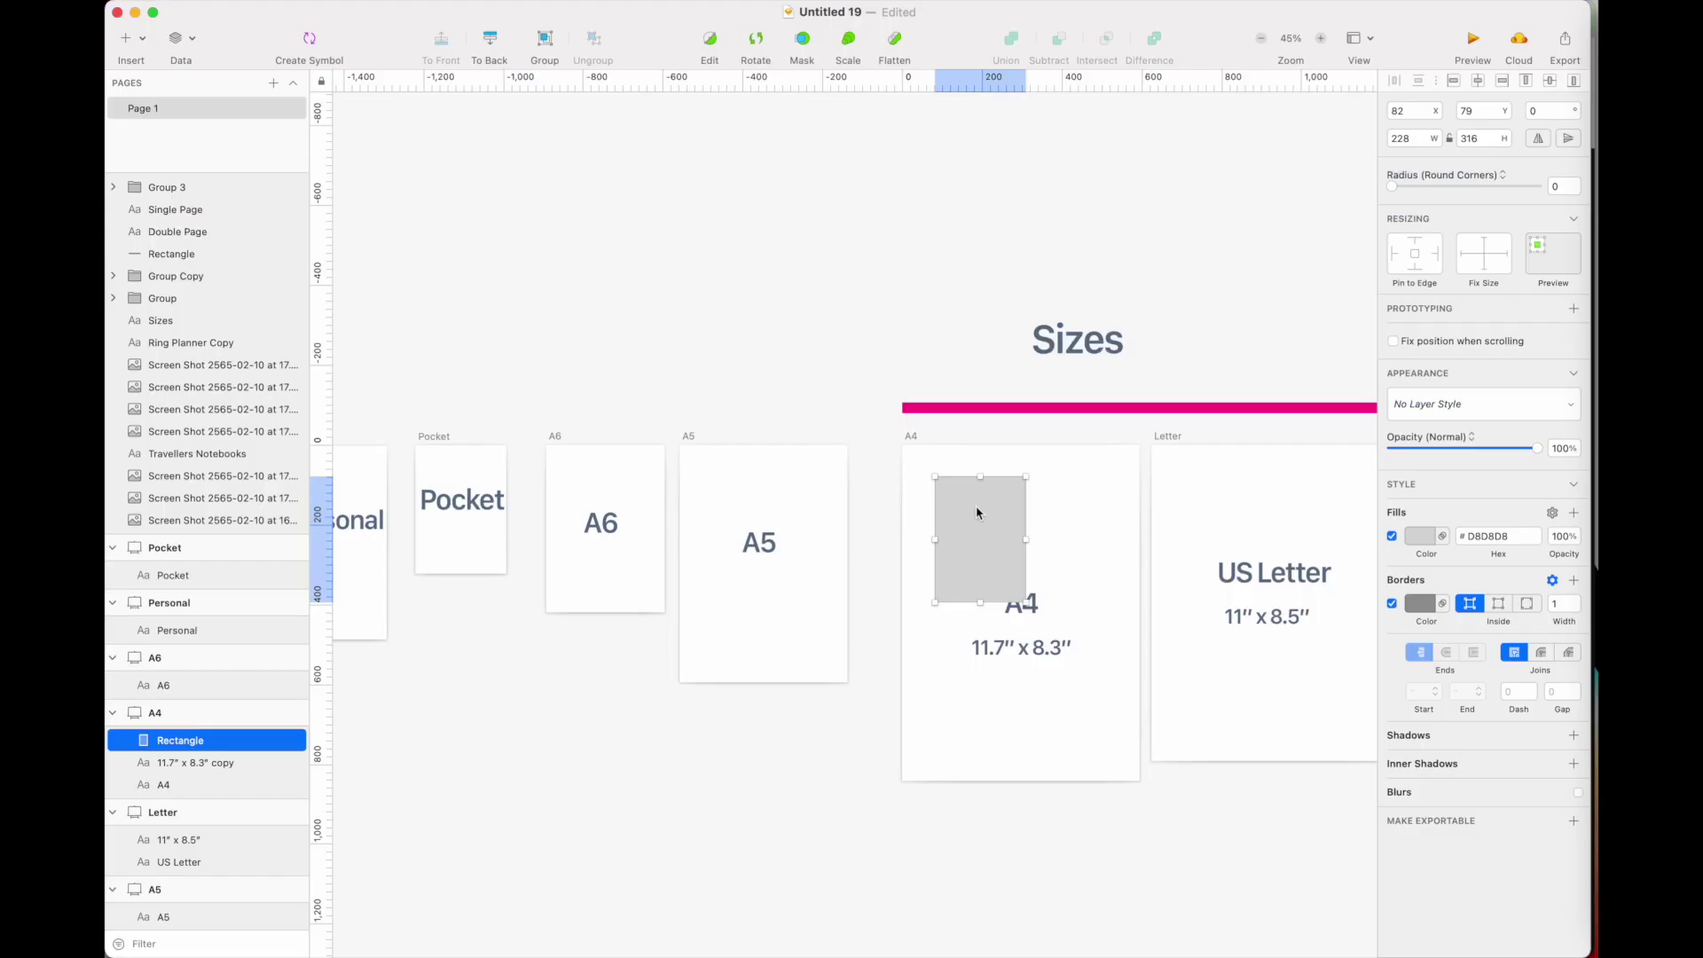
mouse_move(981, 505)
mouse_down()
mouse_move(1075, 510)
mouse_move(1009, 652)
mouse_move(1009, 636)
mouse_up()
Select all four grey rectangles in the A4 artboard.
scroll(1009, 636, right, 2)
click(958, 559)
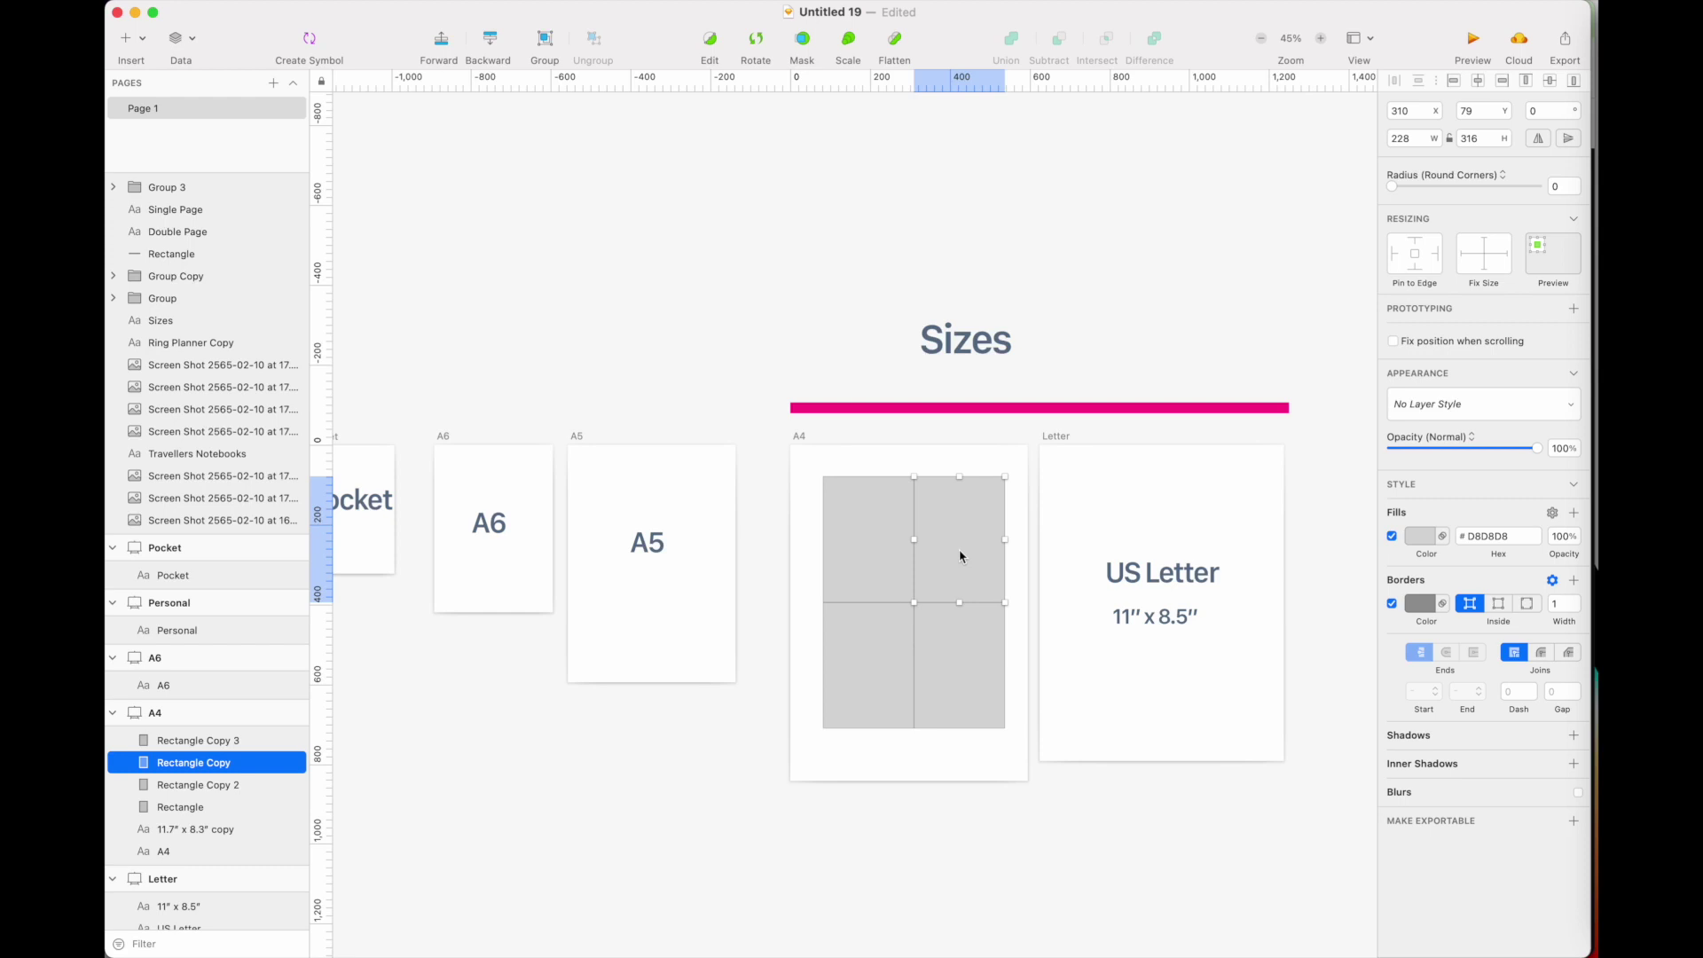
shift+click(870, 540)
shift+click(890, 654)
shift+click(979, 656)
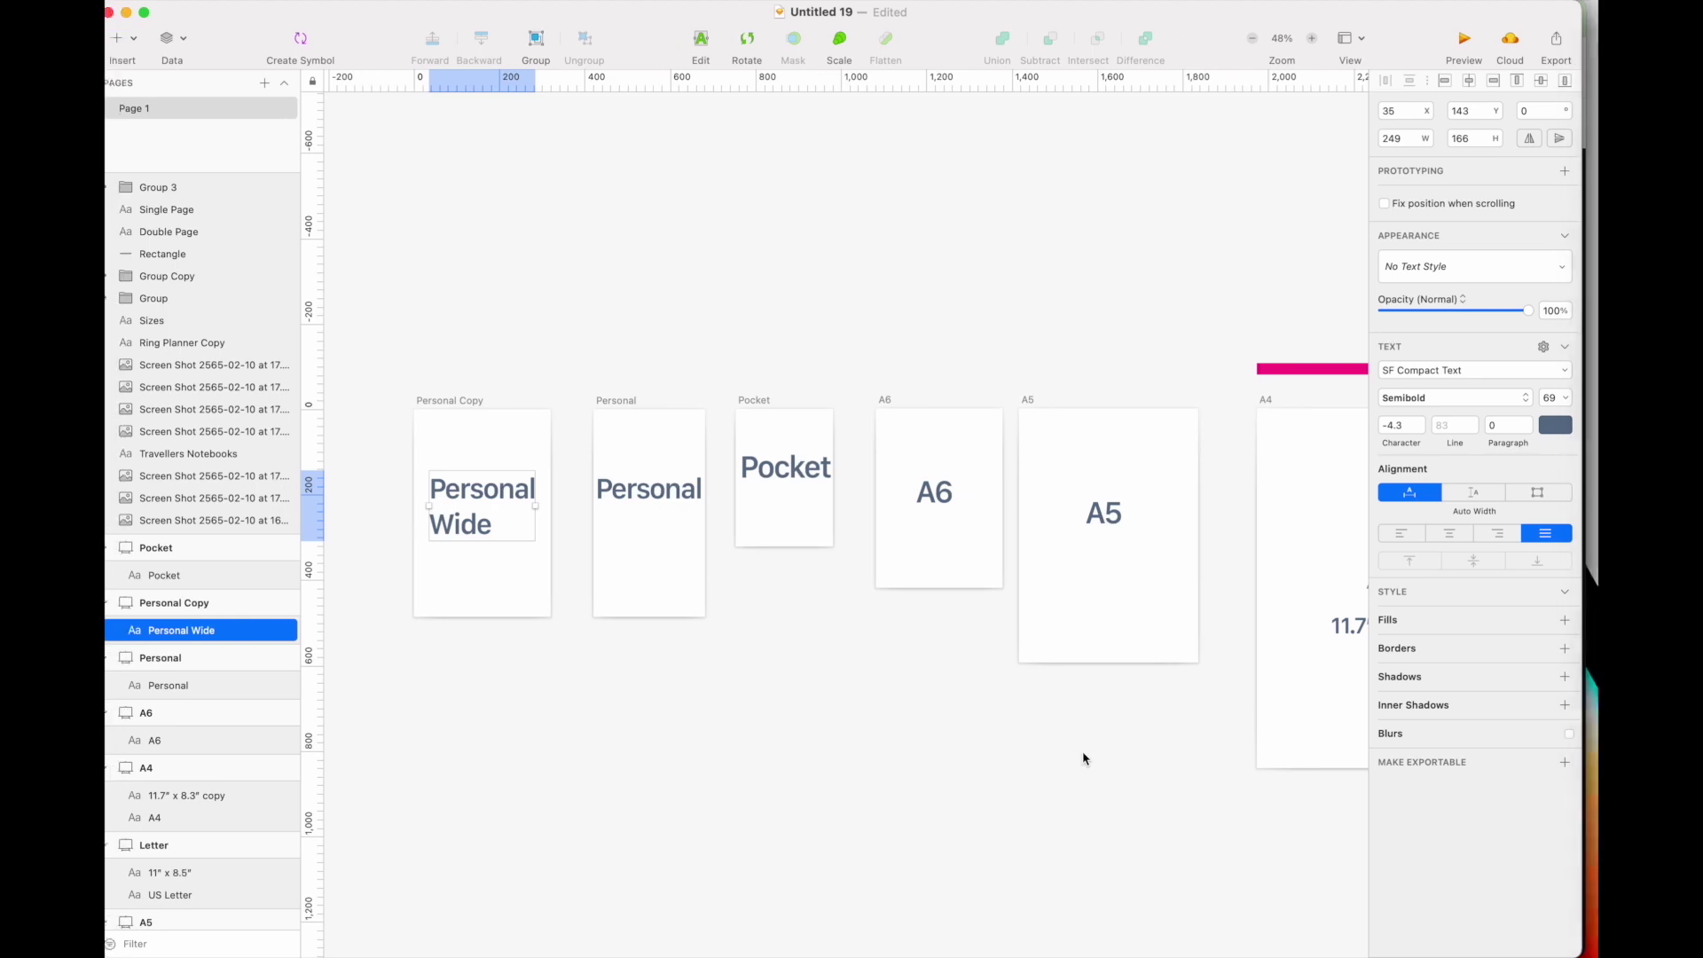
Pan around the canvas and place the PrintableForPlanners title near the size artboards.
scroll(1084, 758, down, 7)
scroll(1084, 758, right, 10)
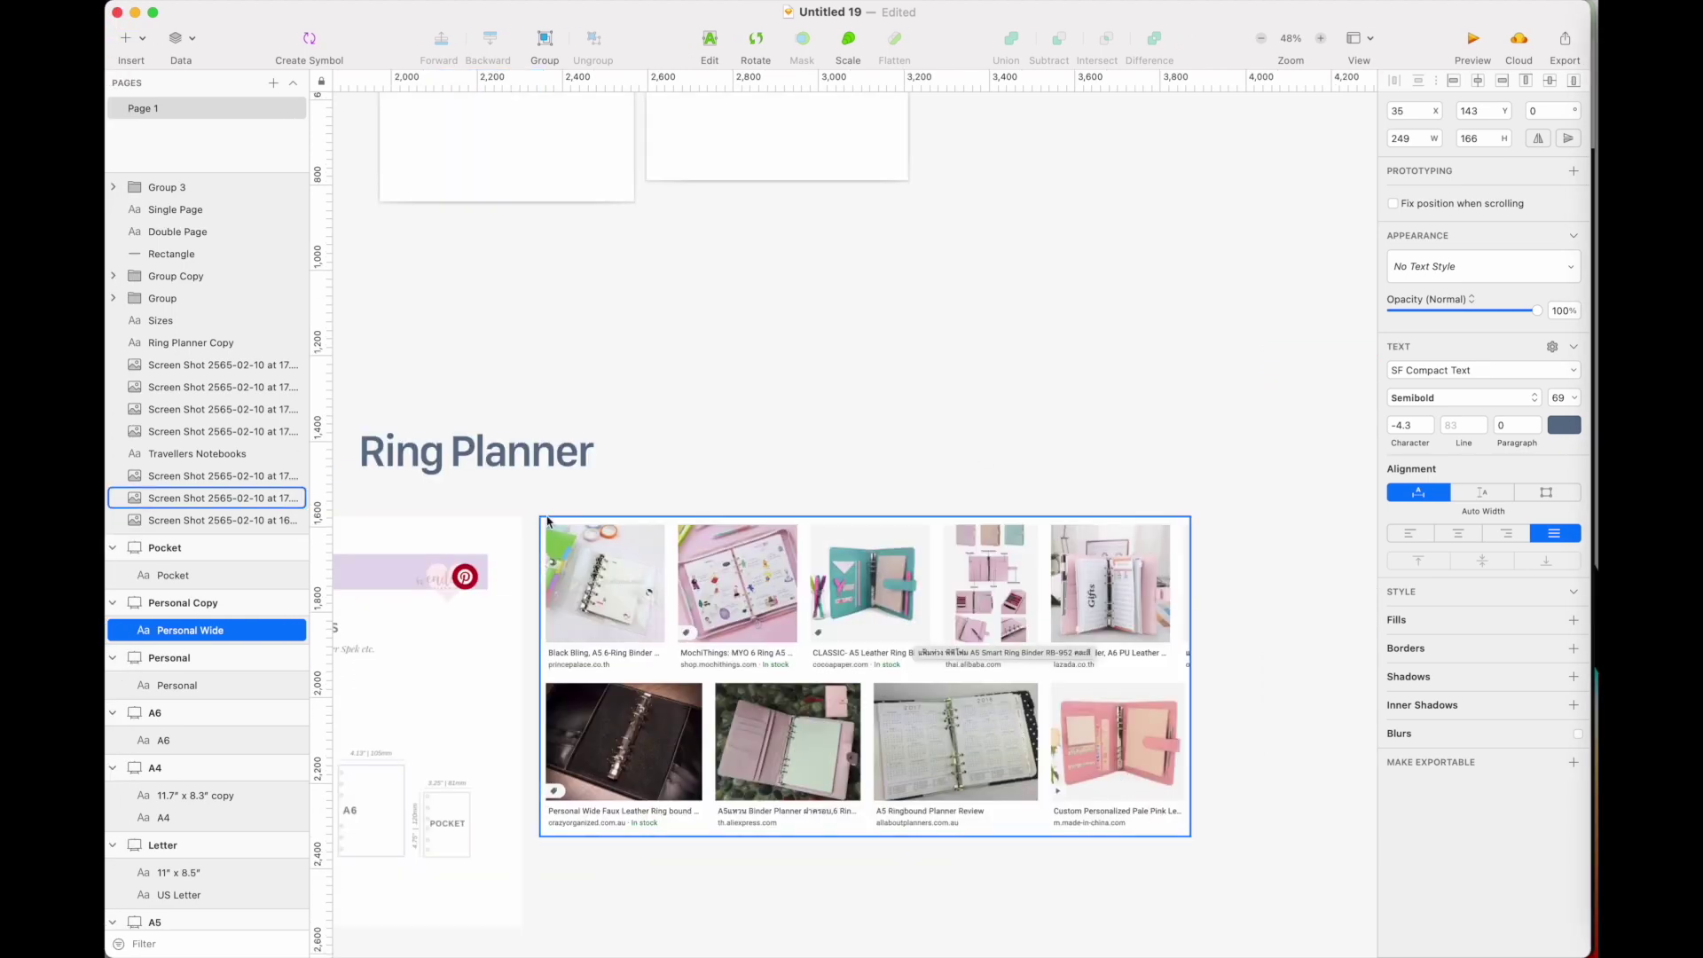
scroll(820, 677, down, 10)
scroll(525, 898, left, 3)
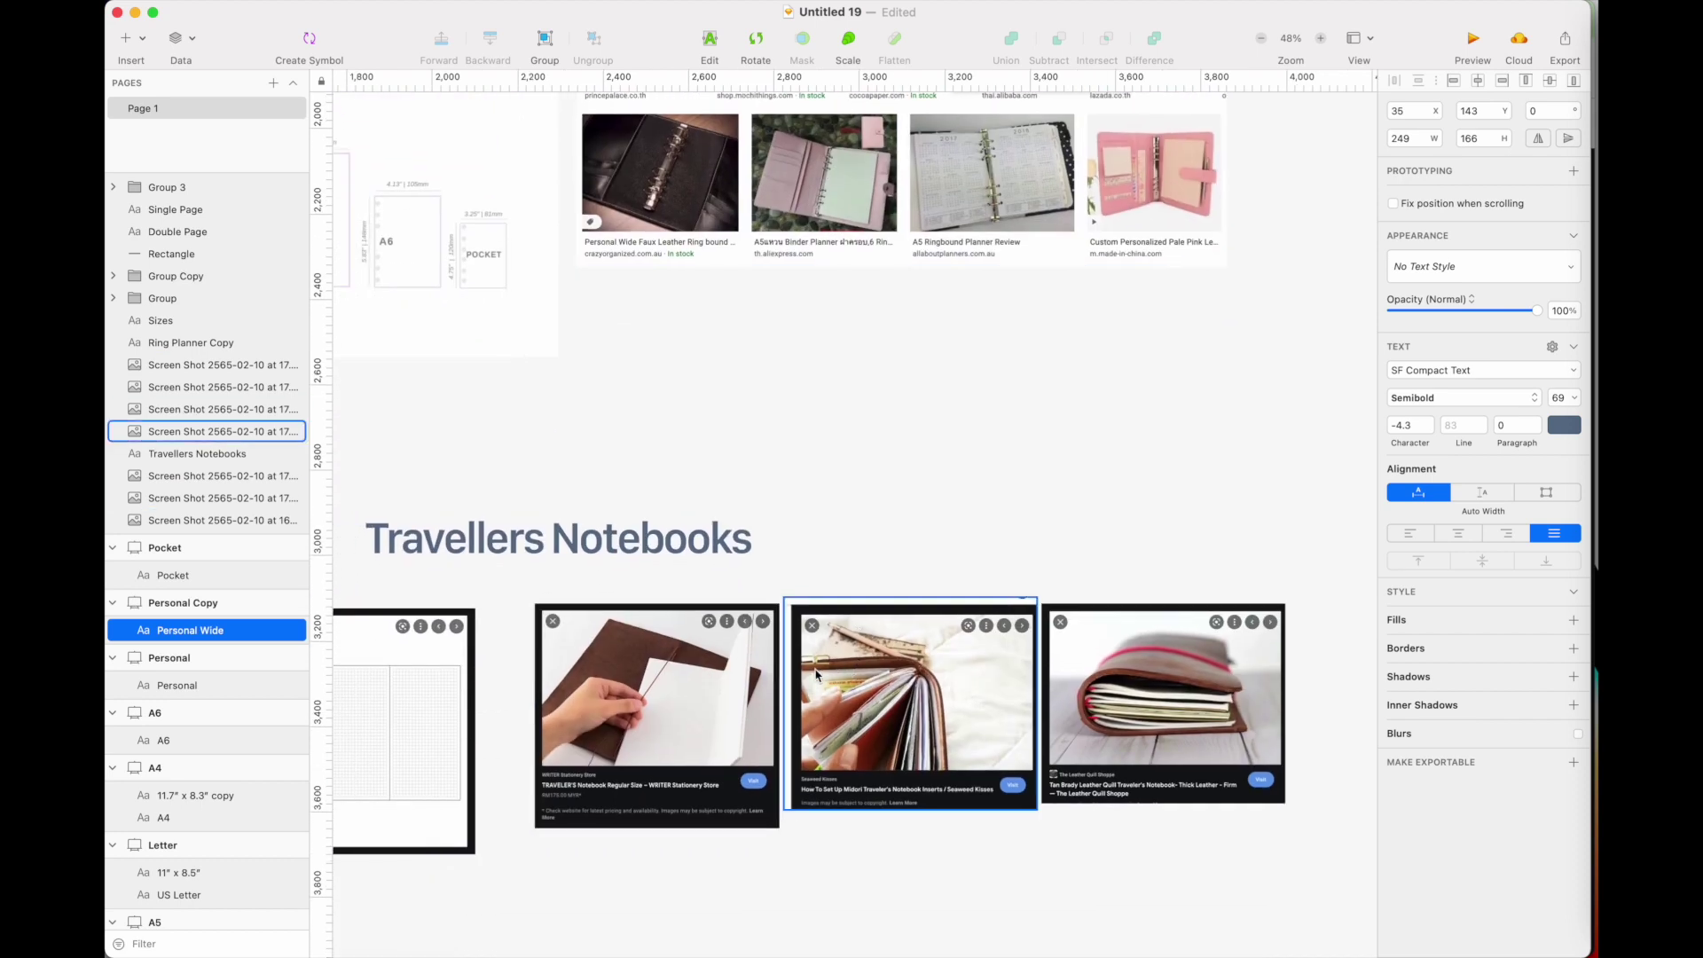
scroll(1162, 789, down, 5)
scroll(1012, 371, up, 10)
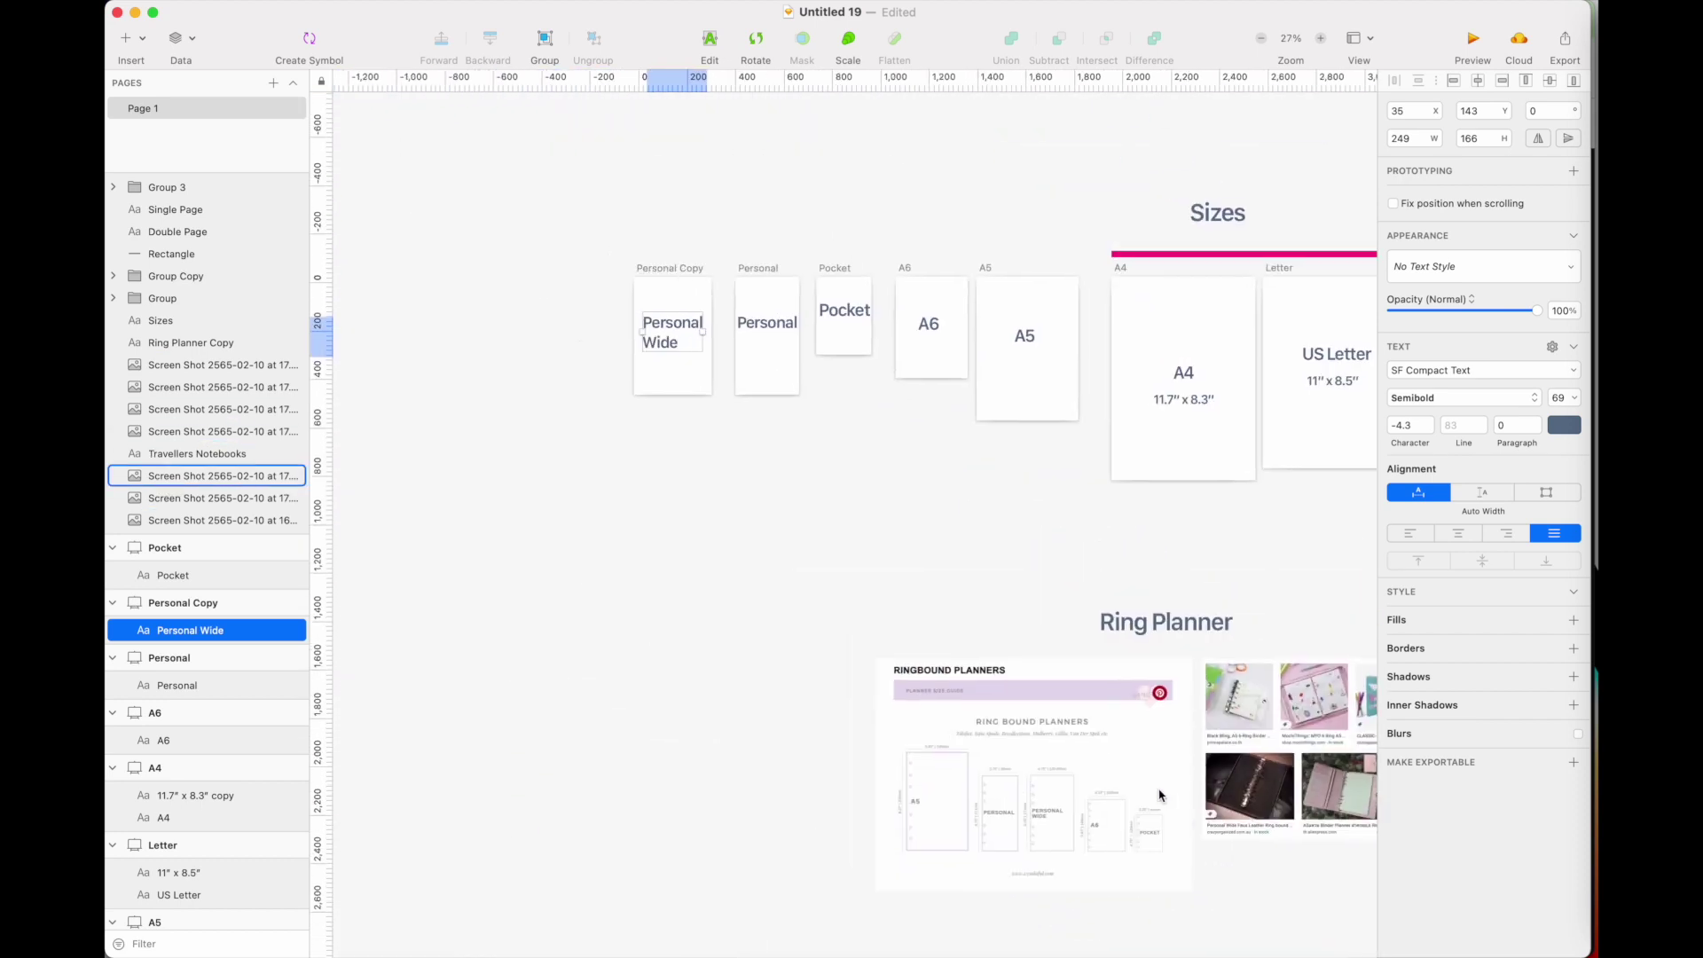
scroll(1011, 371, up, 5)
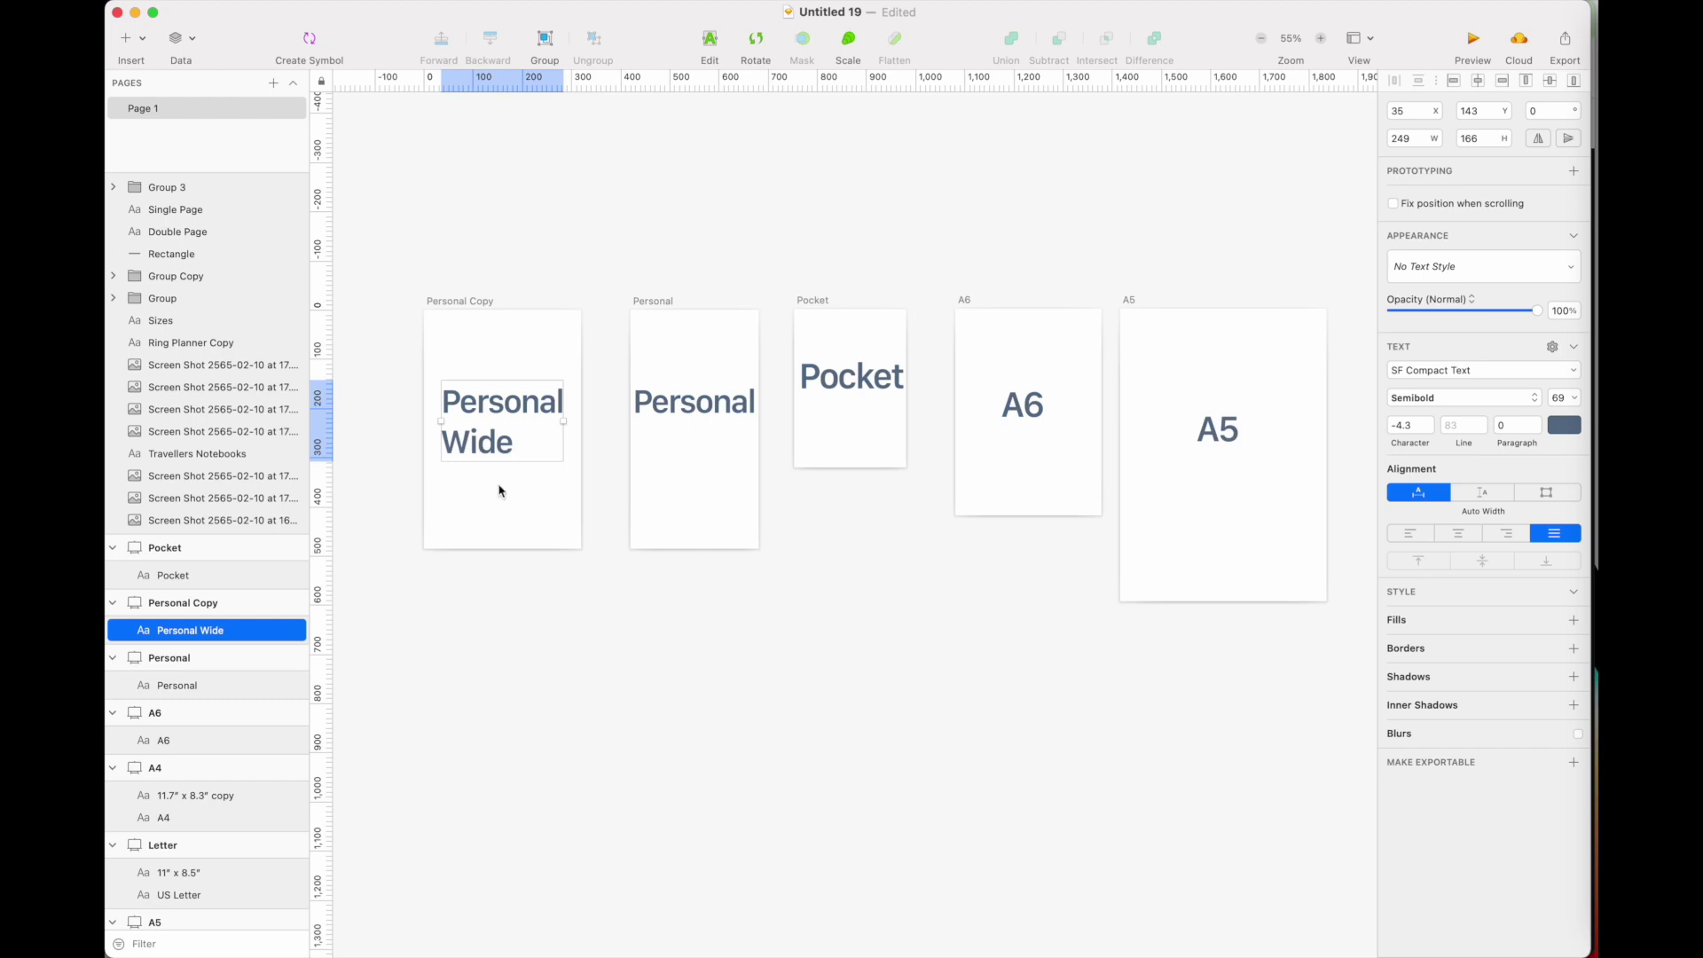
scroll(695, 561, right, 15)
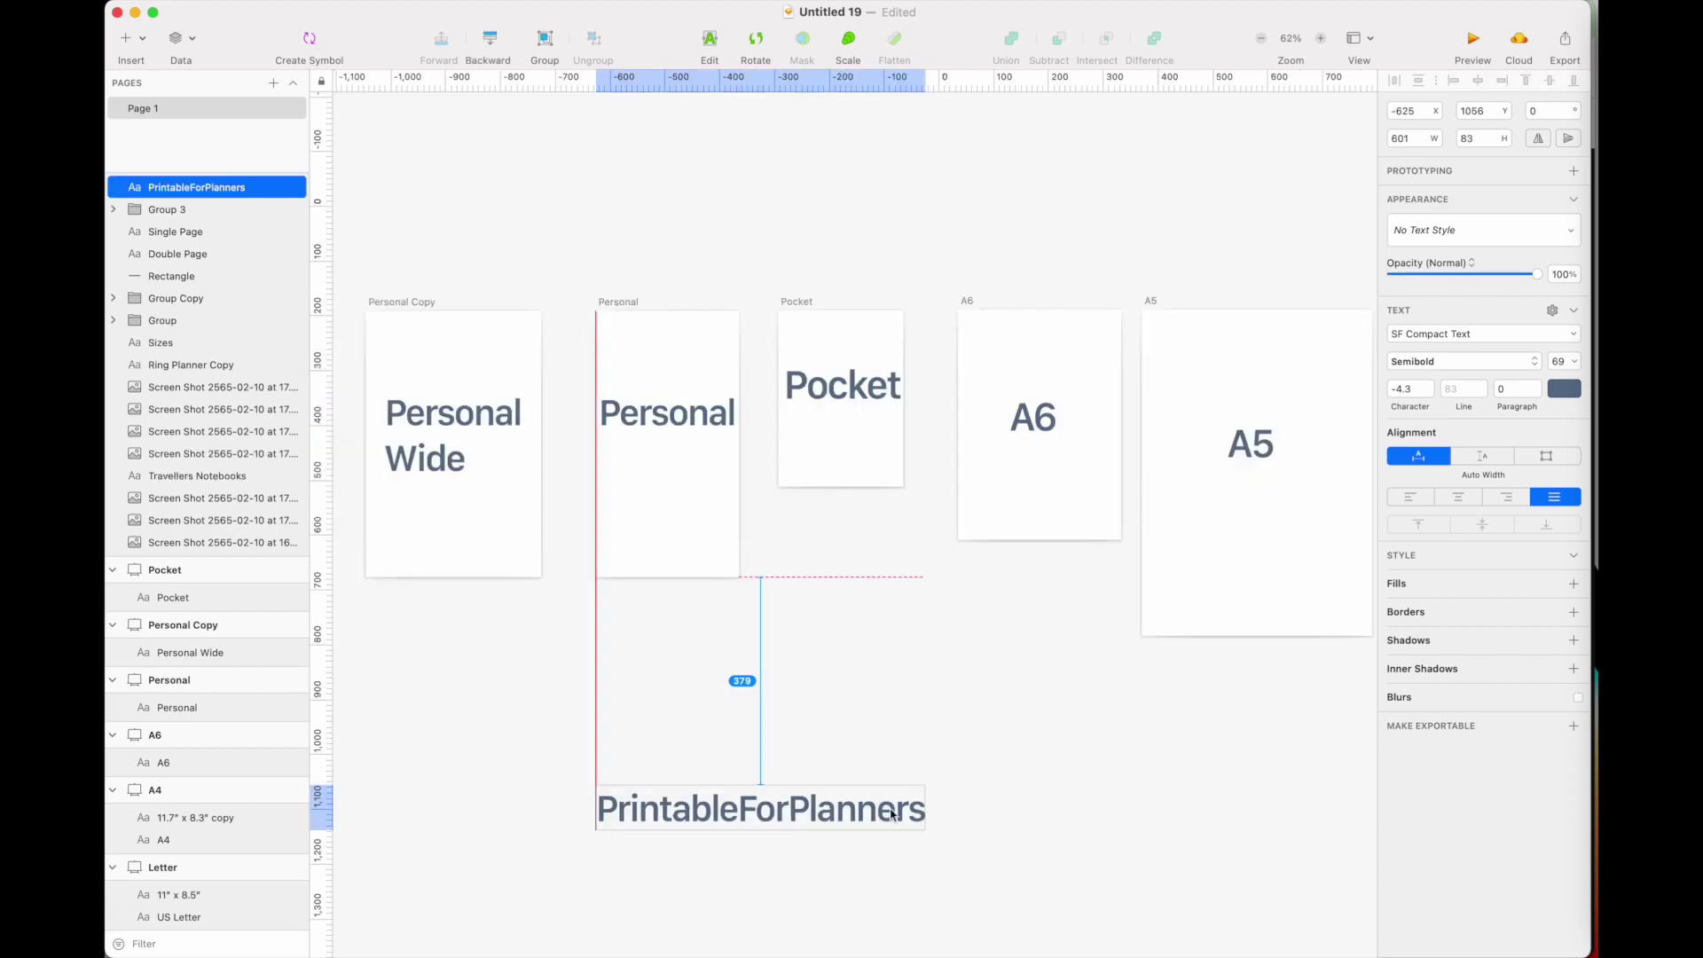
drag(879, 810, 1030, 760)
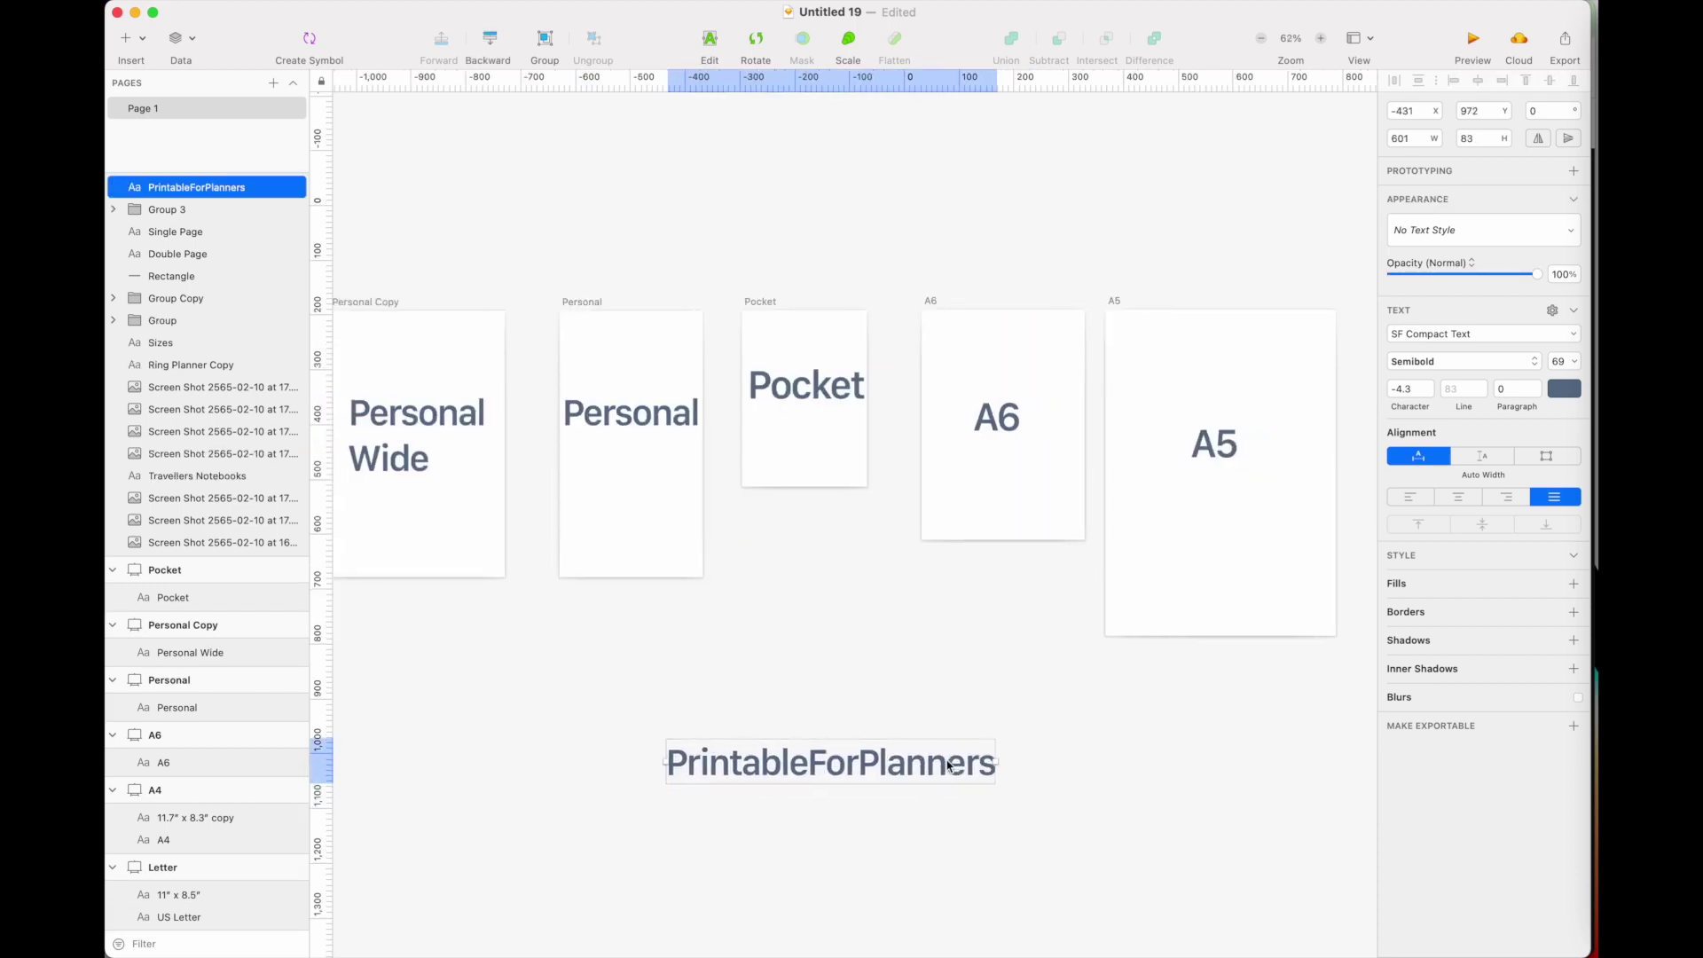
Check the PrintableForPlanners title's position above the Personal Wide end, then deselect it.
scroll(948, 764, down, 3)
scroll(844, 723, up, 5)
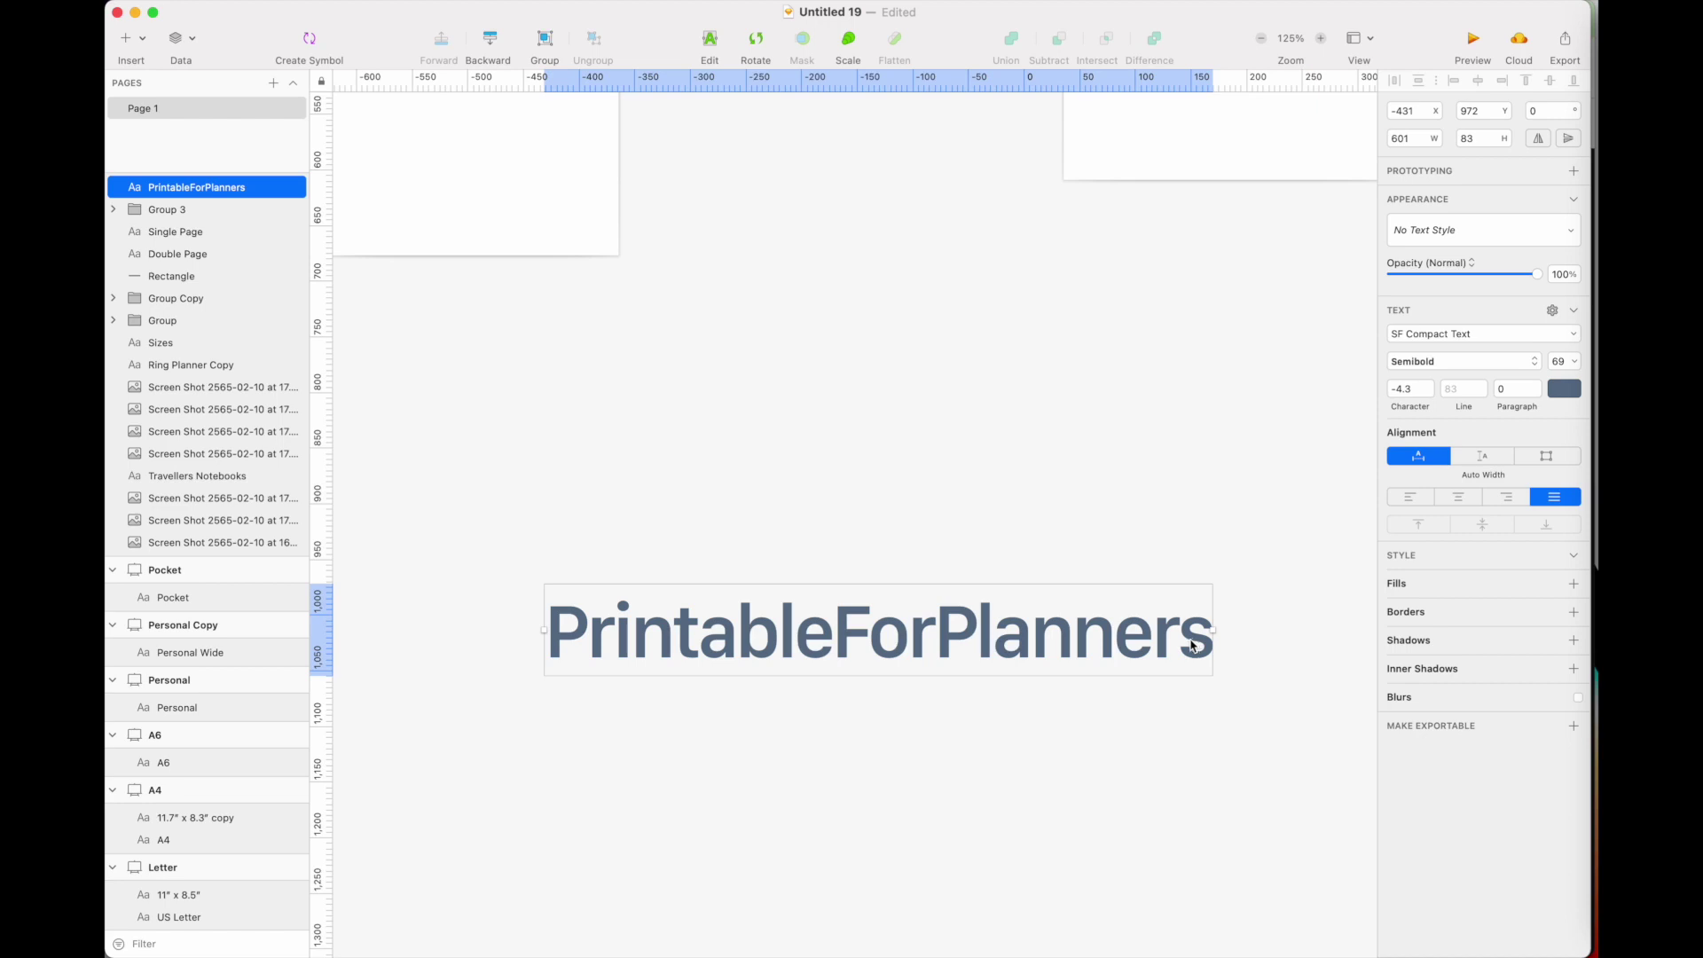
scroll(1073, 643, down, 5)
scroll(1071, 650, right, 2)
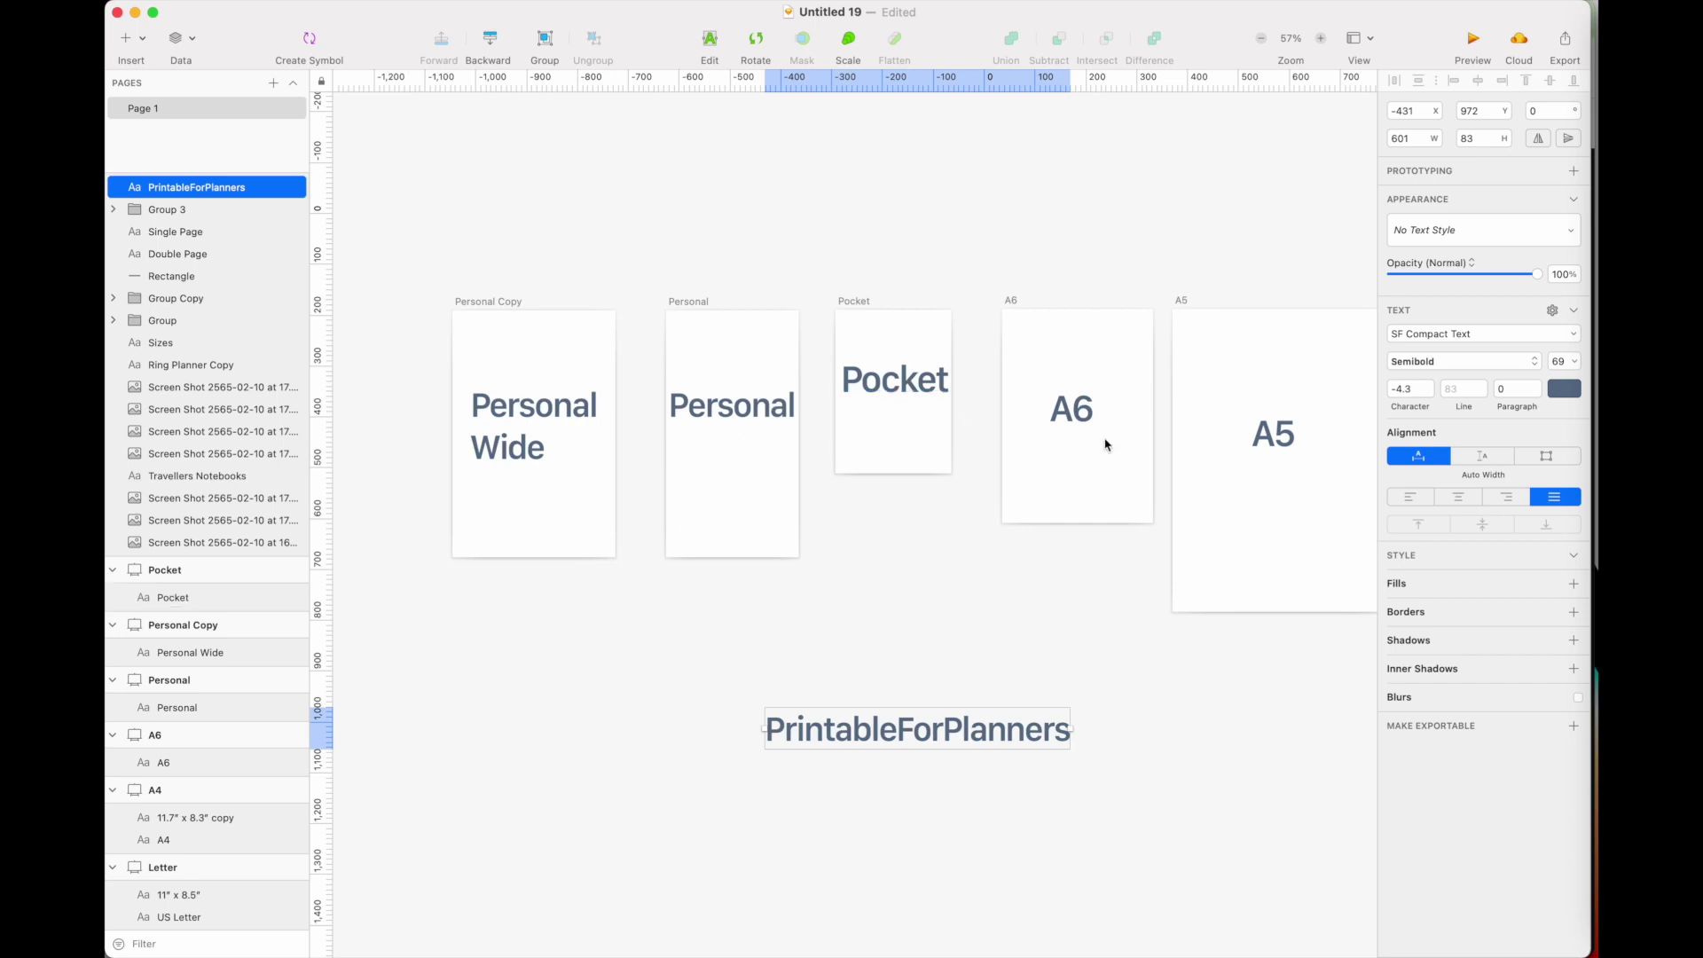
scroll(1316, 526, right, 2)
scroll(1315, 527, right, 10)
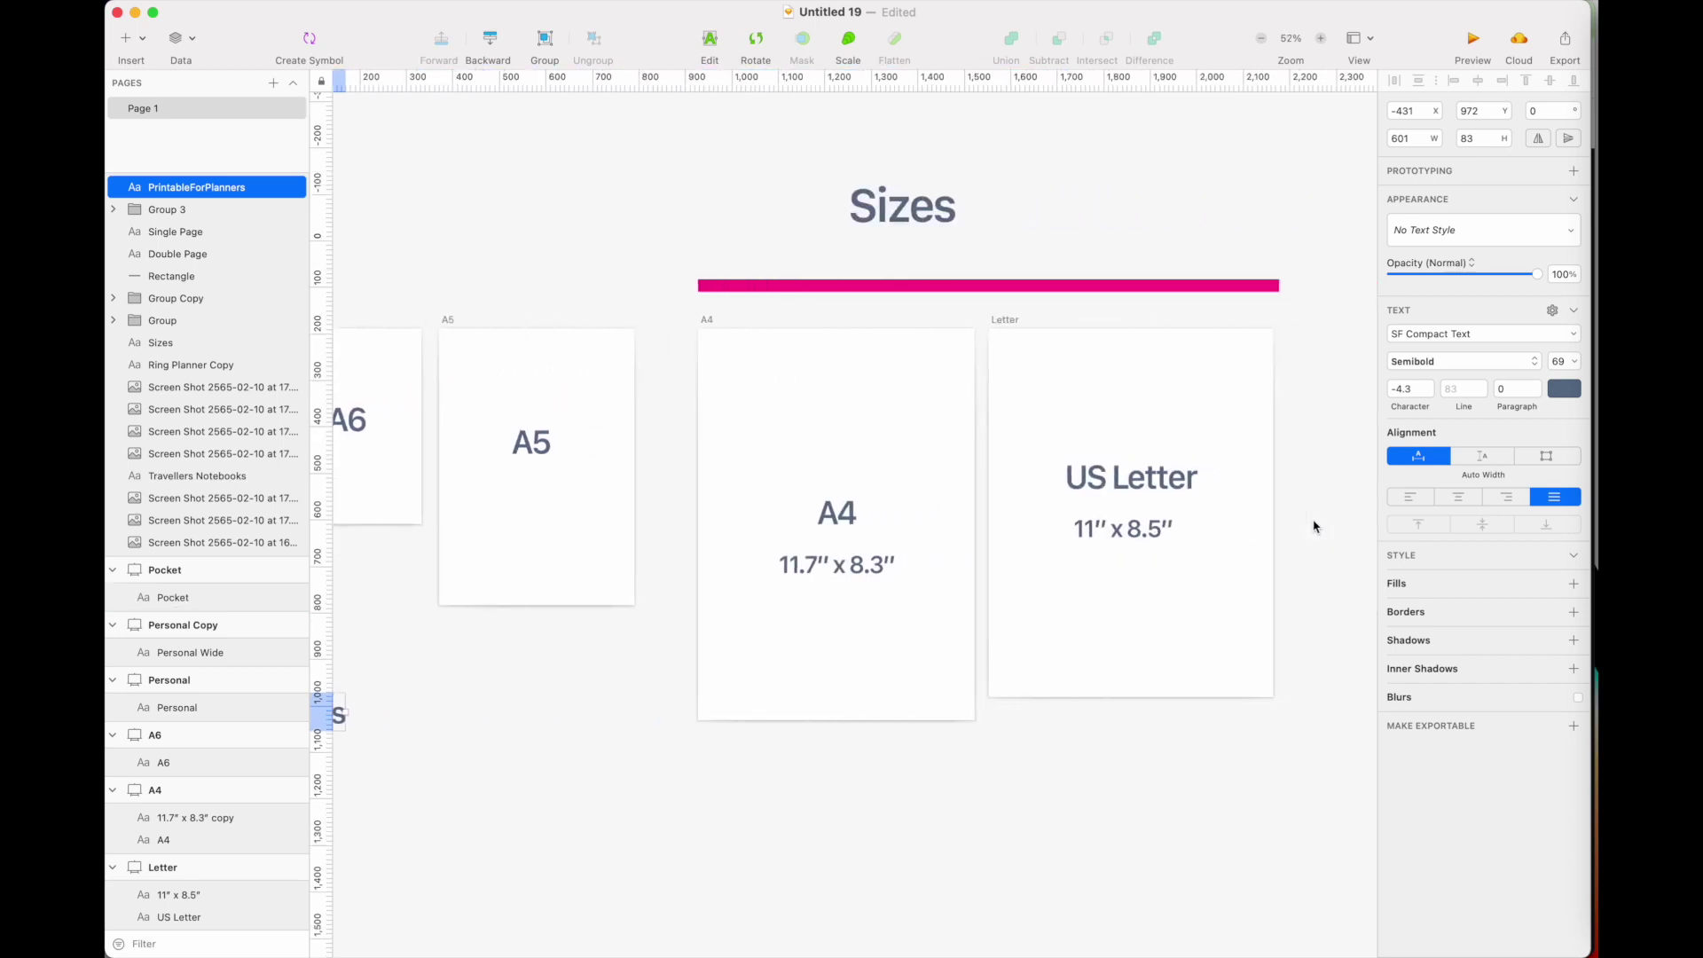
scroll(1315, 526, right, 2)
scroll(1326, 542, up, 3)
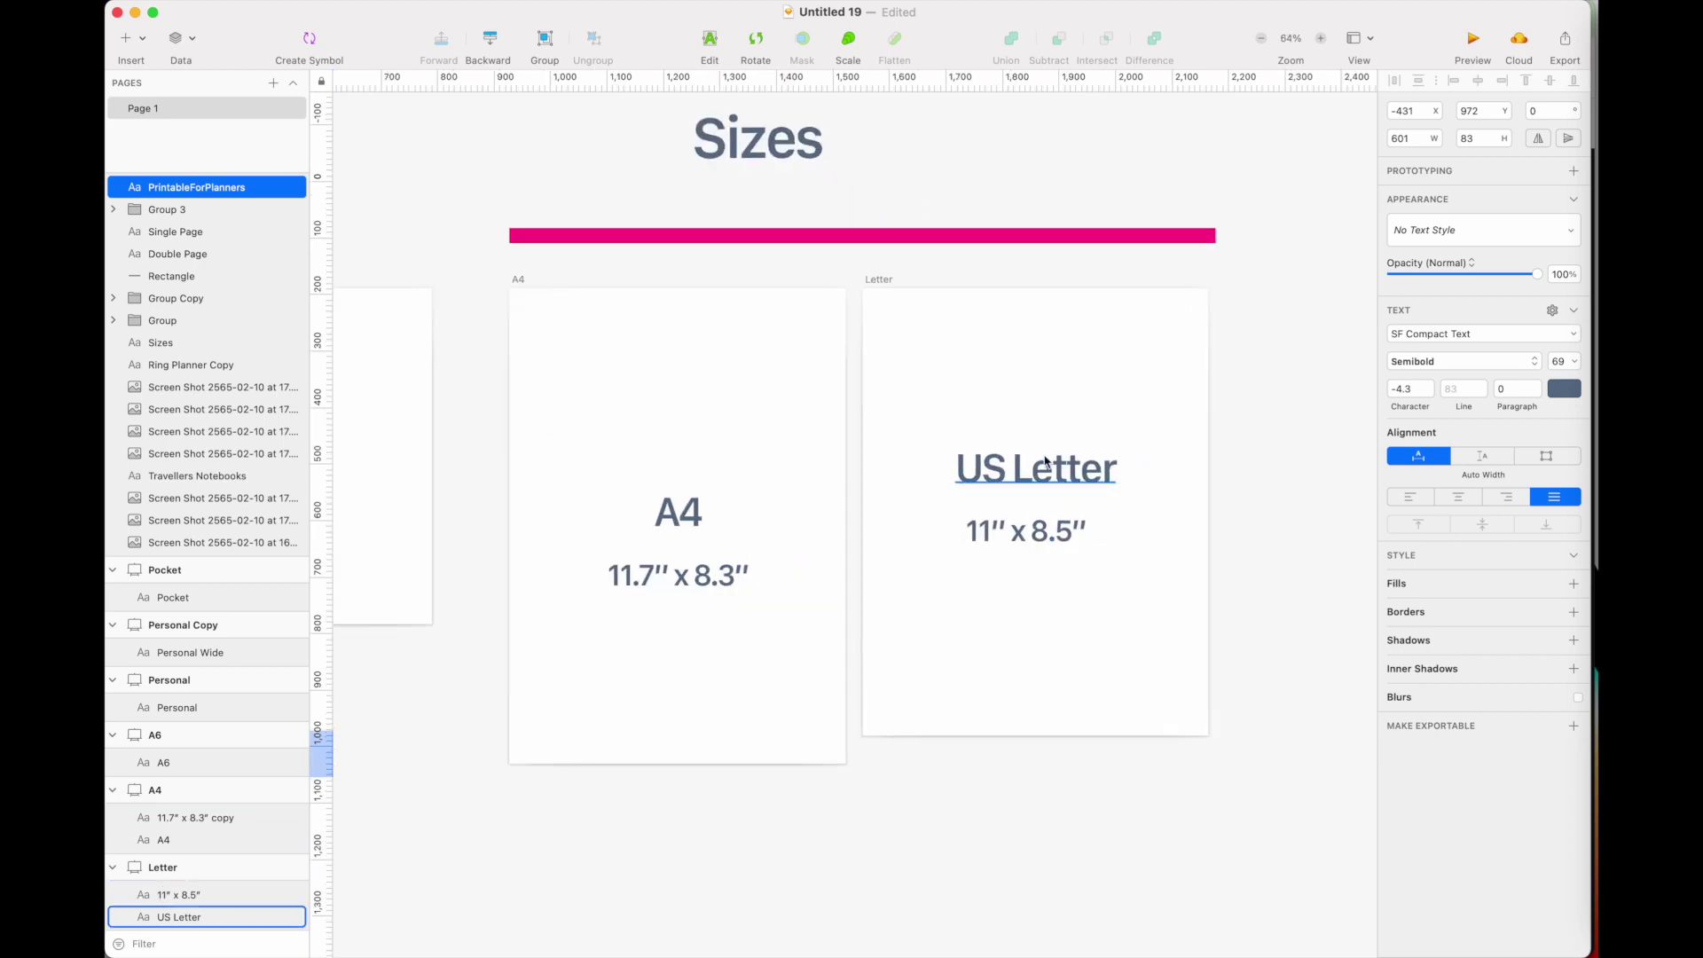
scroll(885, 369, up, 5)
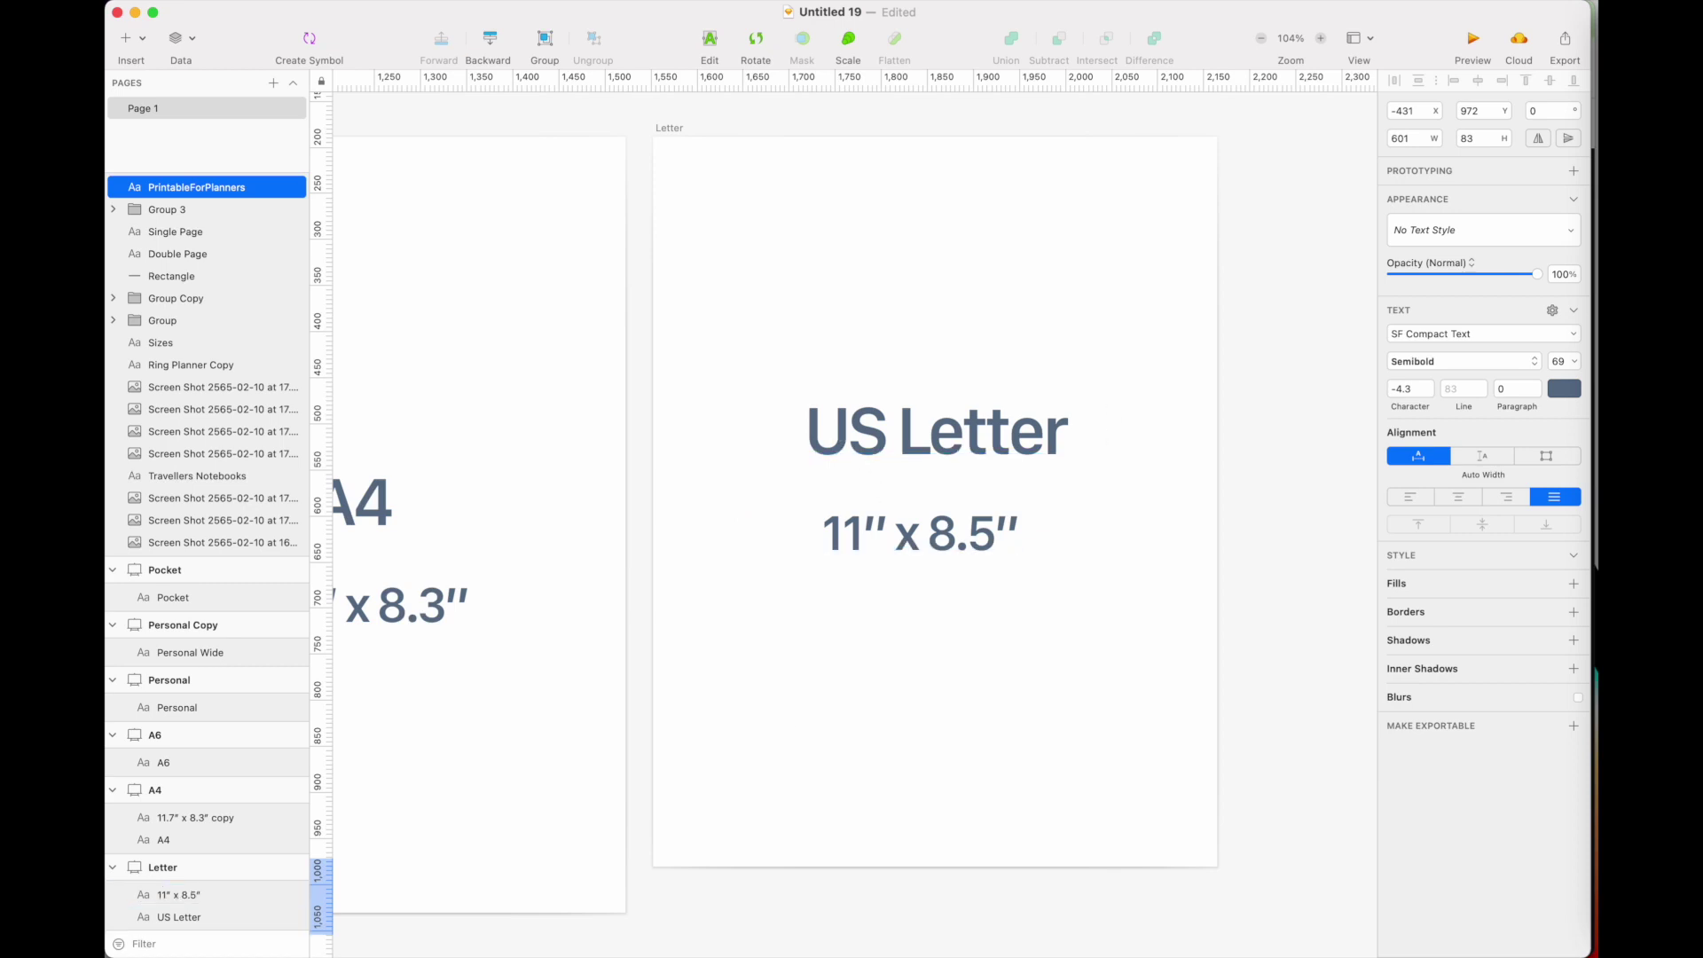
scroll(1289, 559, left, 5)
scroll(1168, 483, left, 5)
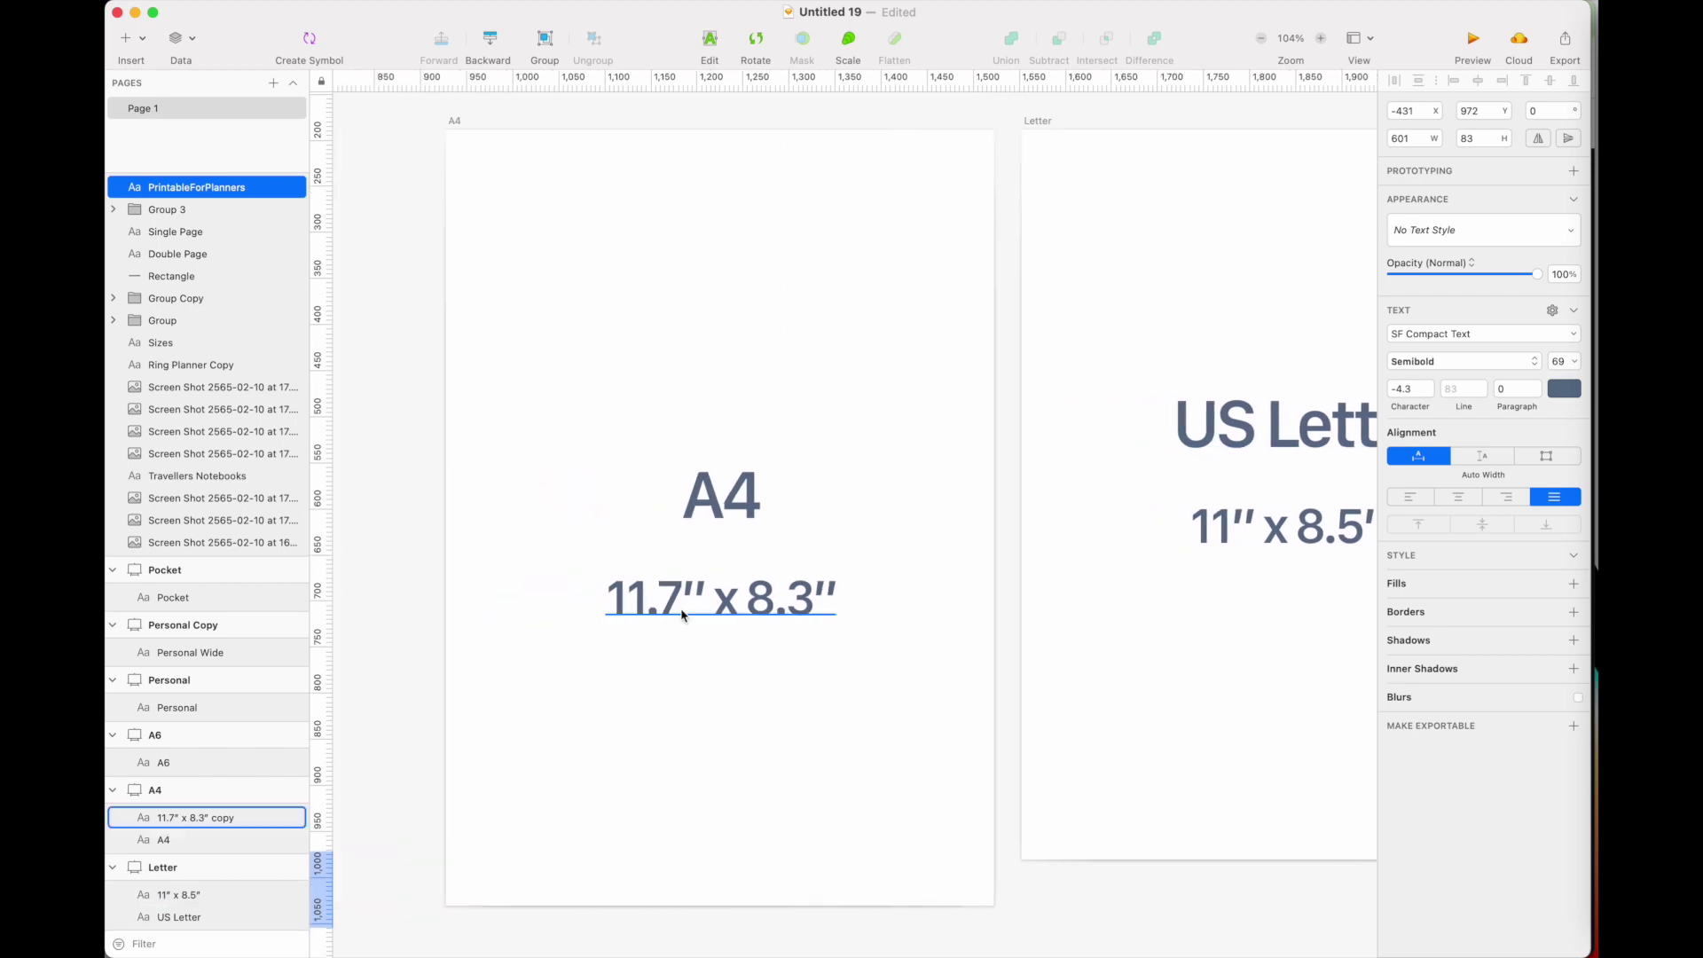
click(571, 742)
scroll(497, 683, down, 5)
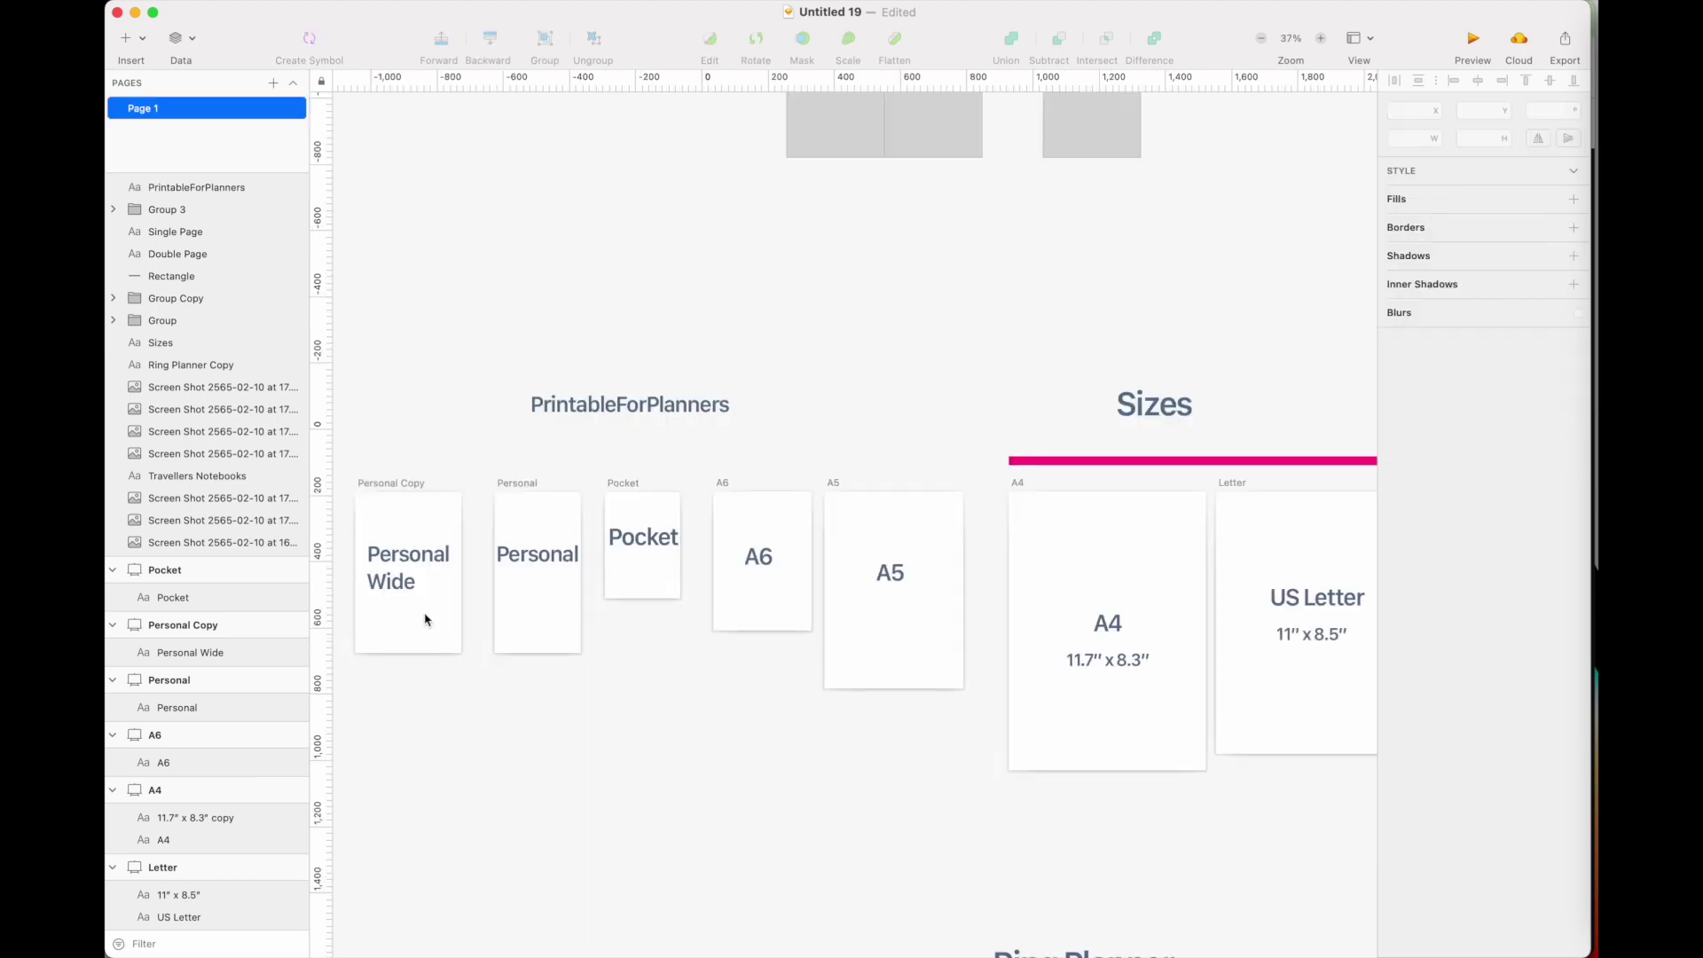
Nudge the Pocket artboard left to x -312 and raise it to align with the others' tops.
scroll(426, 619, down, 10)
scroll(426, 619, right, 10)
scroll(426, 619, up, 5)
scroll(426, 619, left, 10)
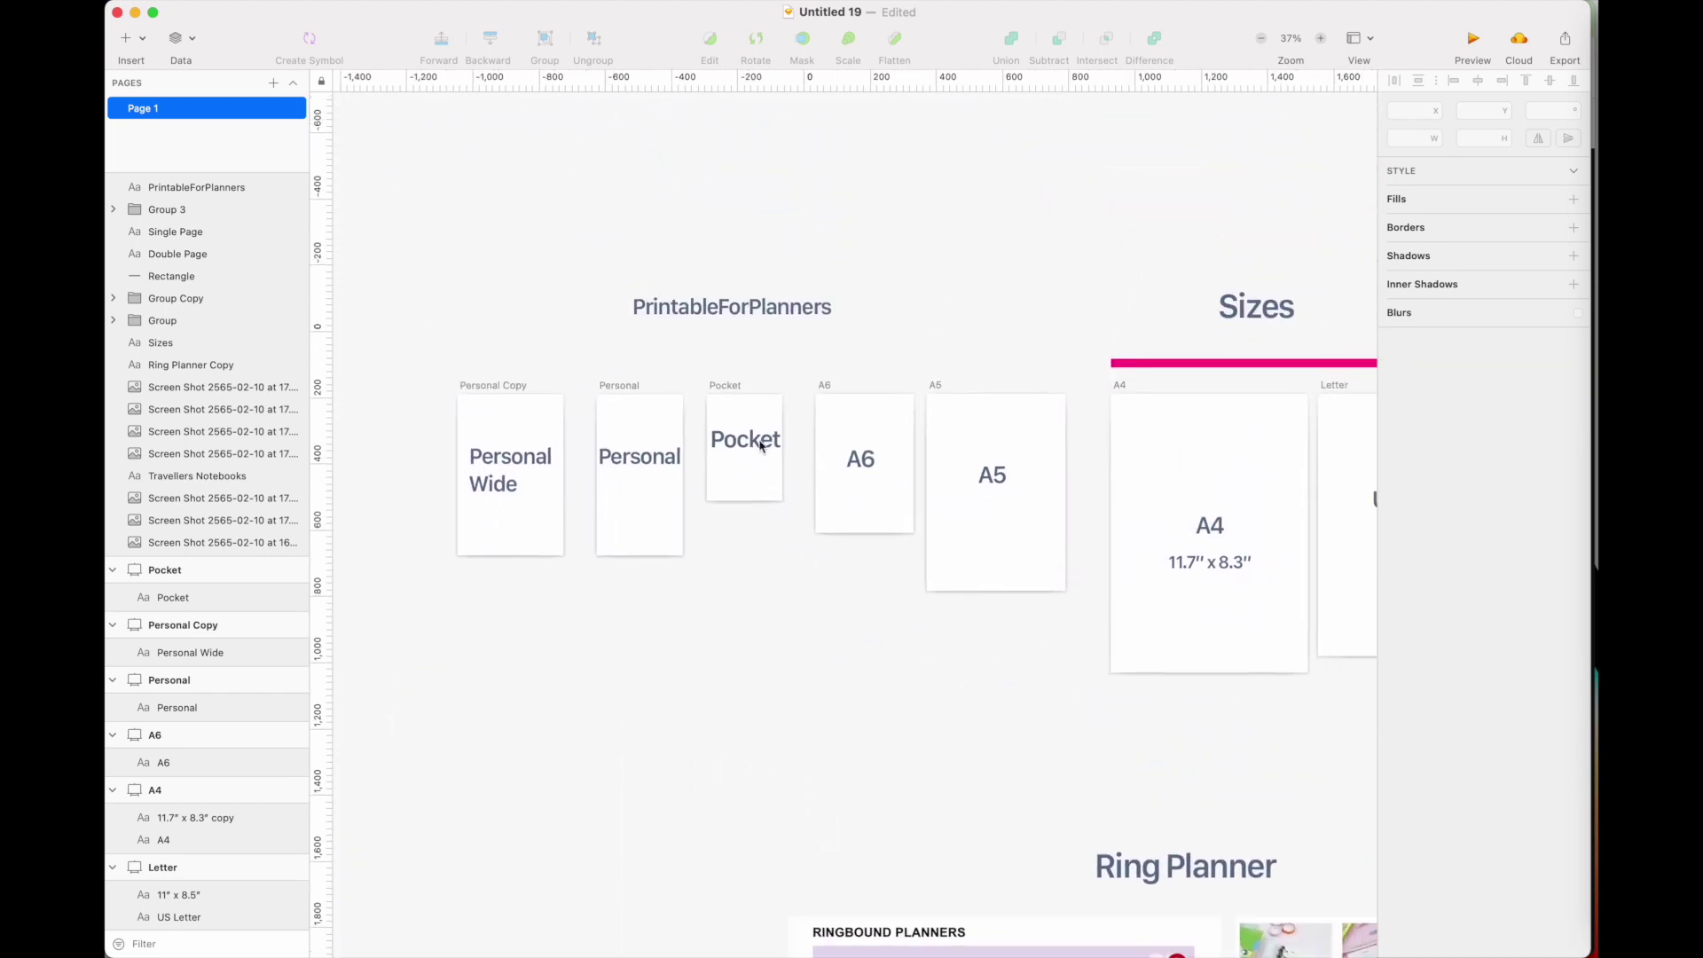
scroll(457, 583, up, 3)
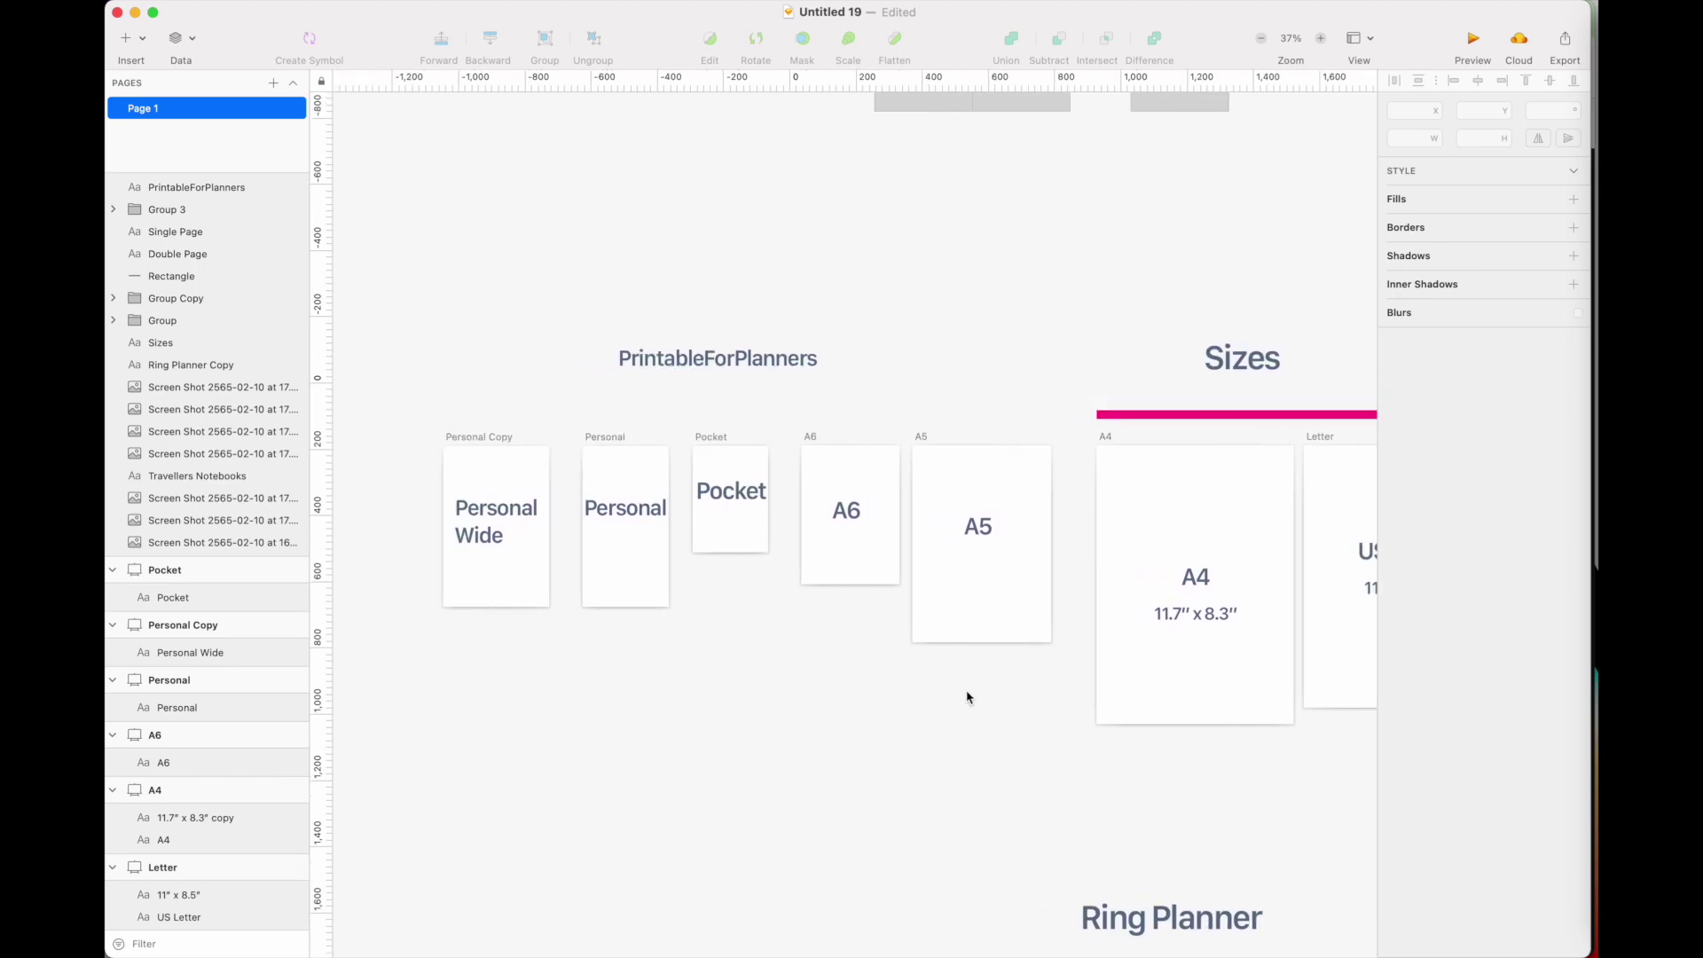
drag(709, 441, 708, 866)
drag(702, 469, 703, 440)
Pan and zoom to check the evenly spaced row of size artboards.
scroll(701, 438, right, 10)
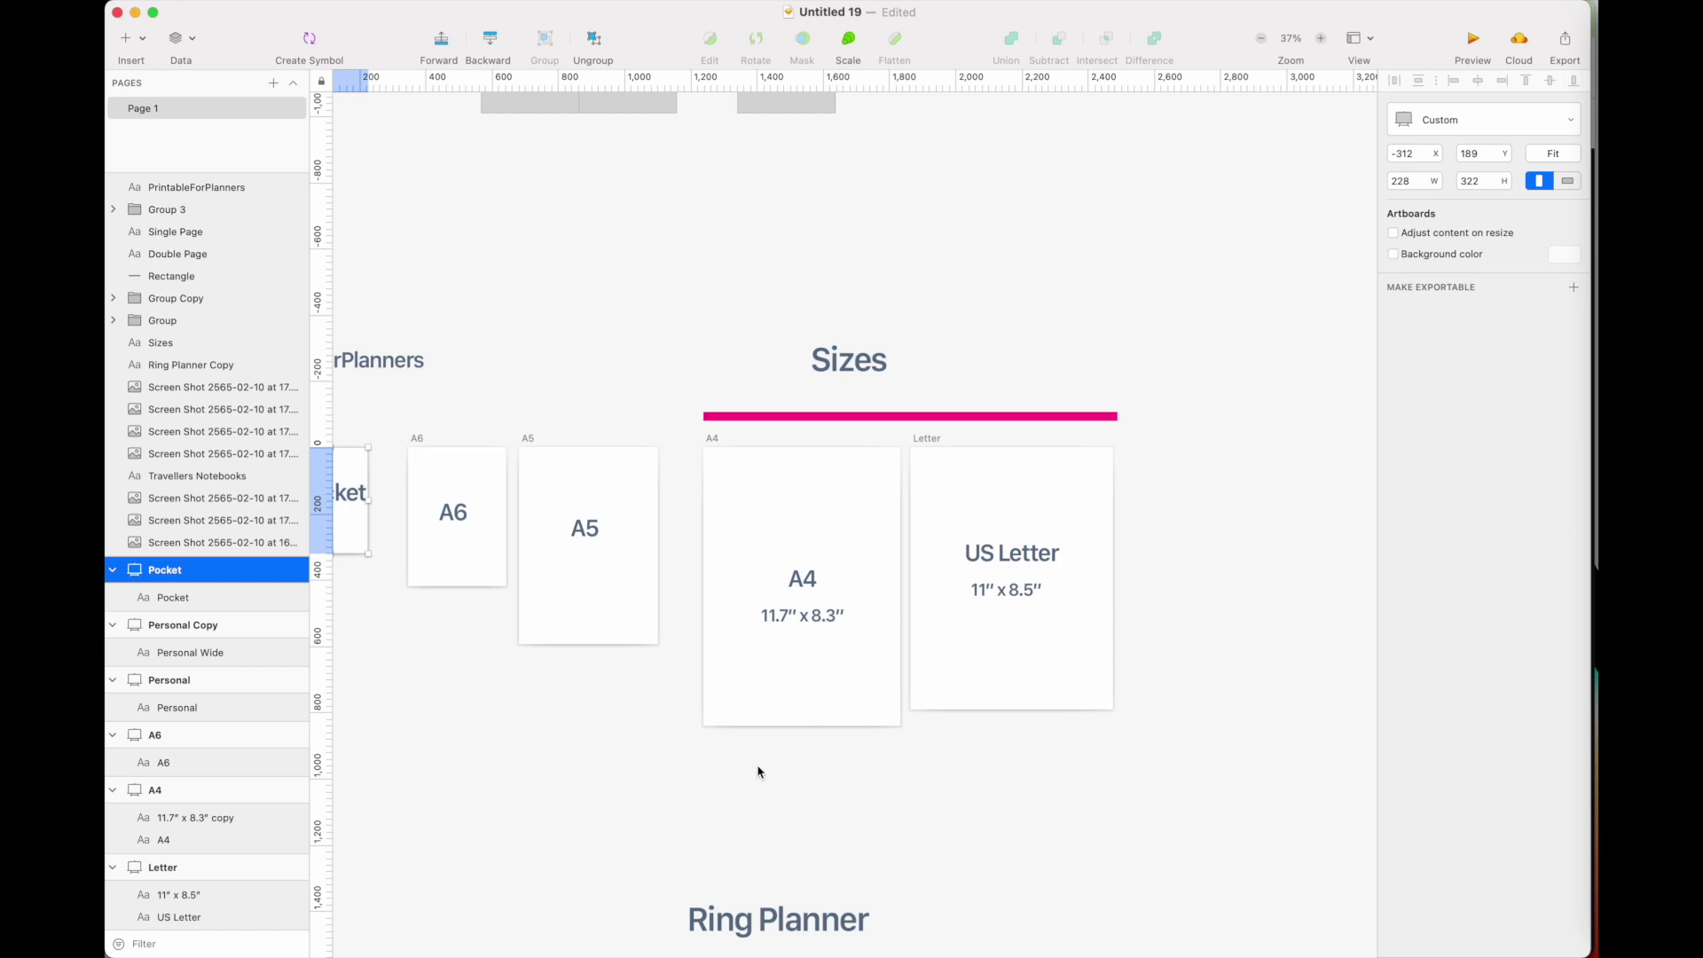
scroll(758, 772, down, 3)
scroll(759, 772, down, 5)
scroll(759, 772, down, 3)
scroll(758, 771, up, 5)
scroll(759, 772, up, 3)
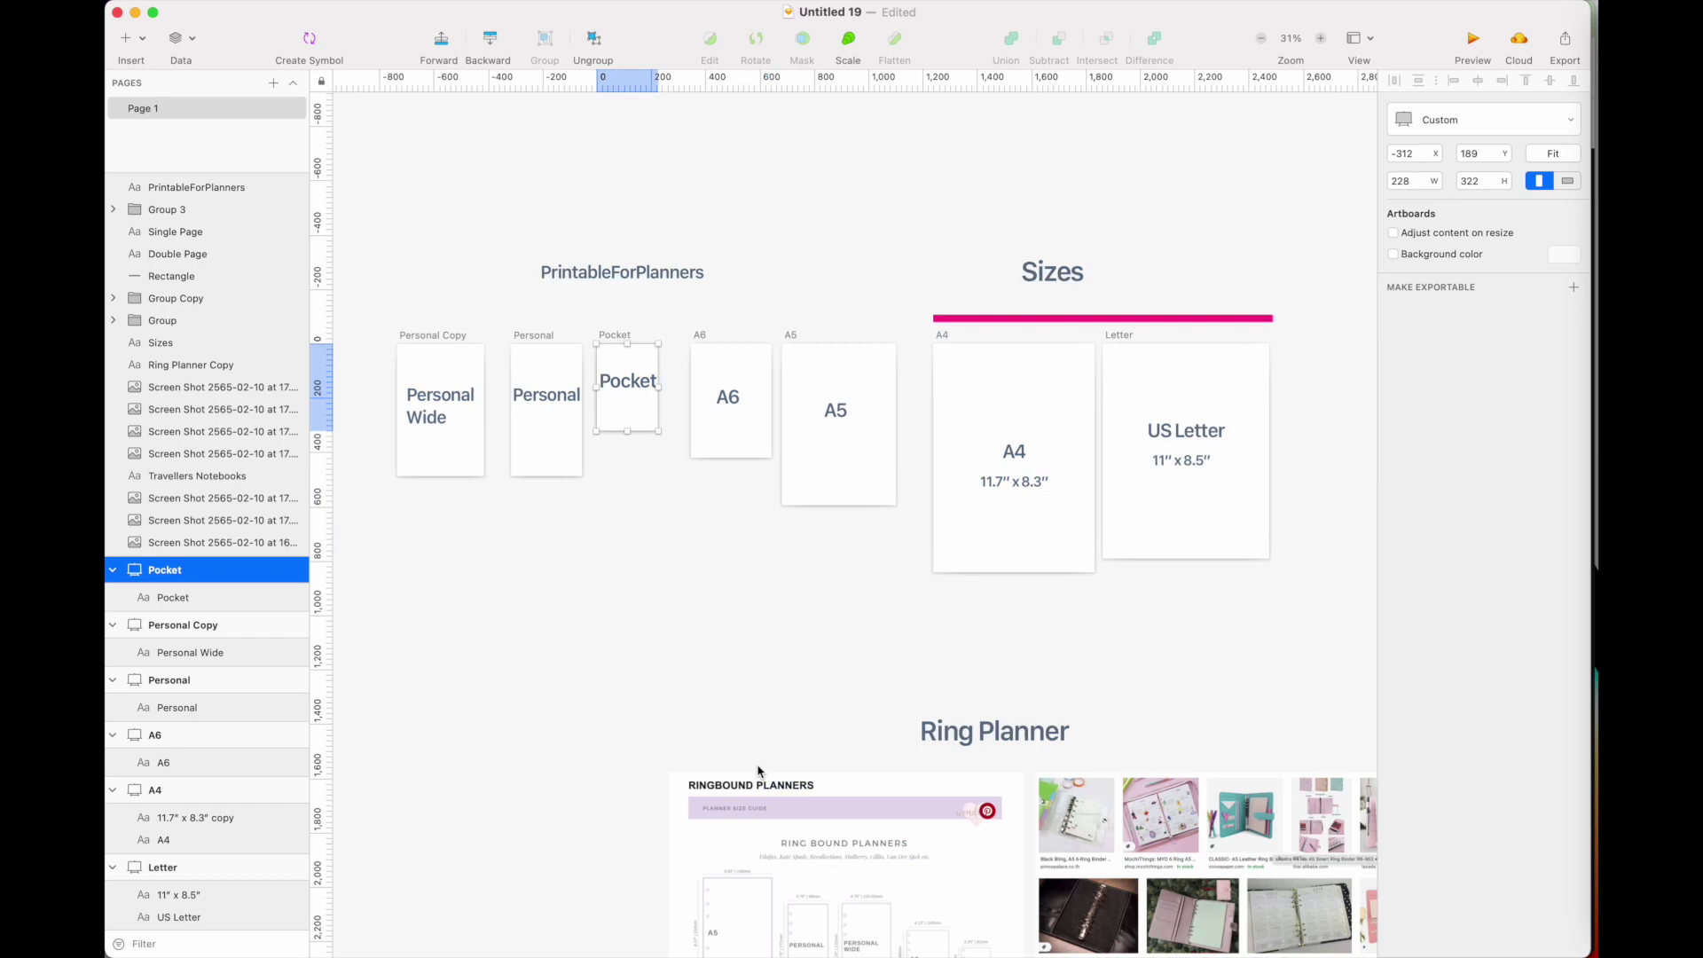